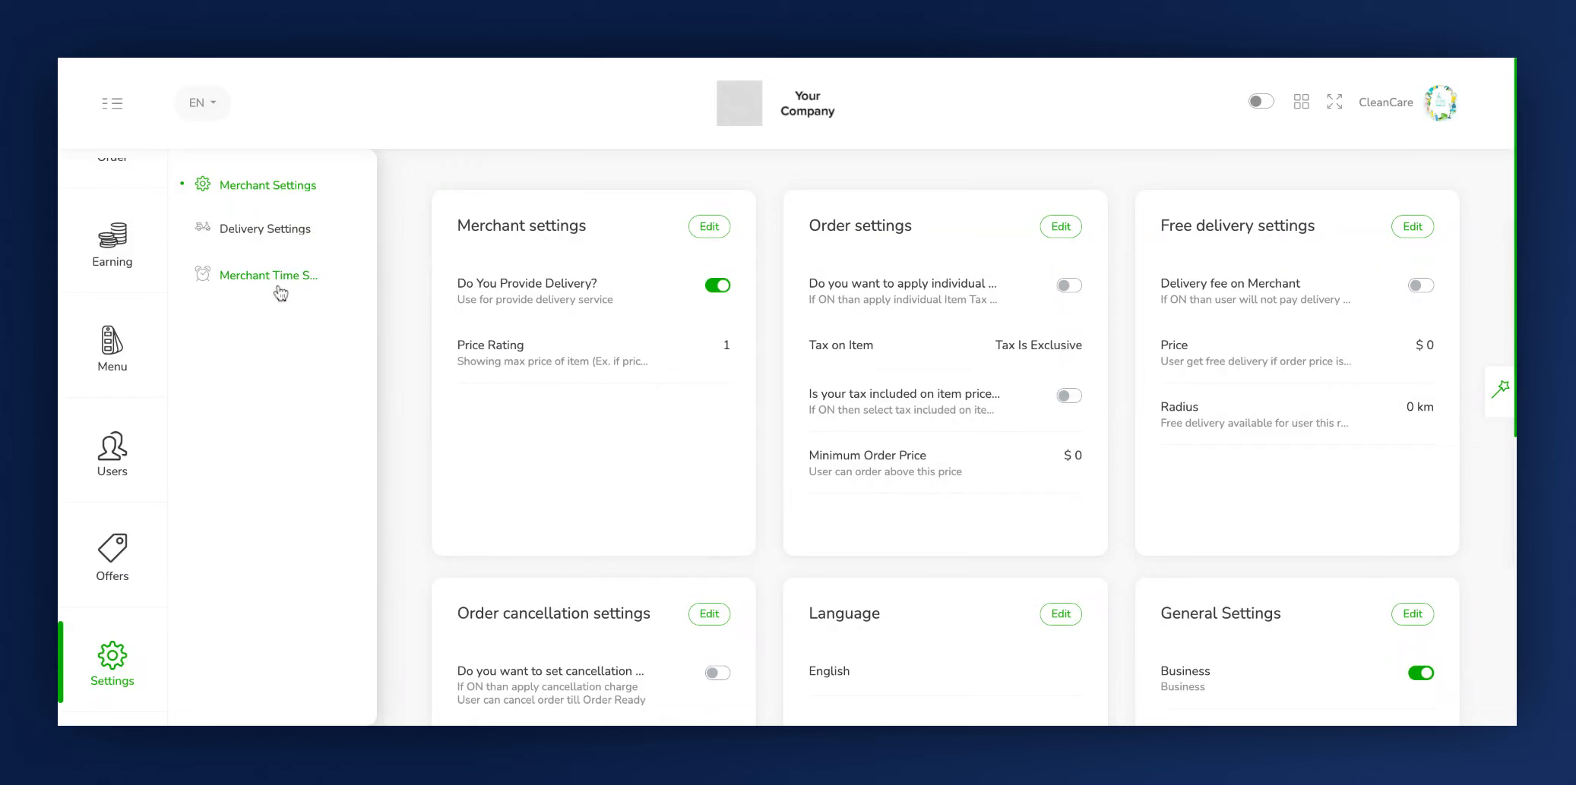
- Look over the merchant, order, free delivery, order cancellation, language and general settings sections on the Merchant Settings page
{"action": "left_click", "coordinate": [275, 199]}
{"action": "left_click", "coordinate": [491, 224]}
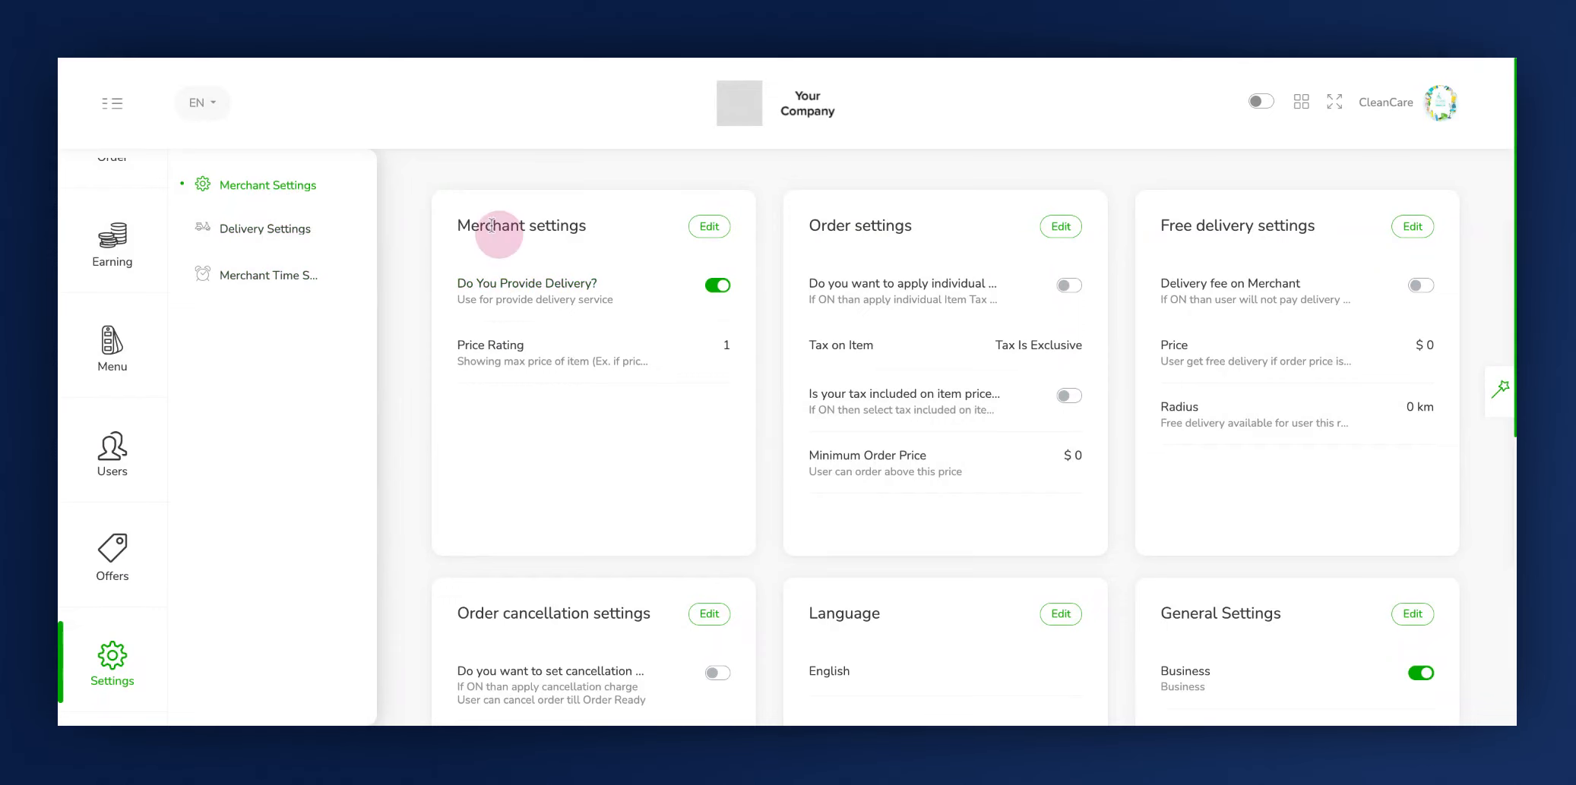
{"action": "left_click", "coordinate": [829, 248]}
{"action": "left_click", "coordinate": [1205, 248]}
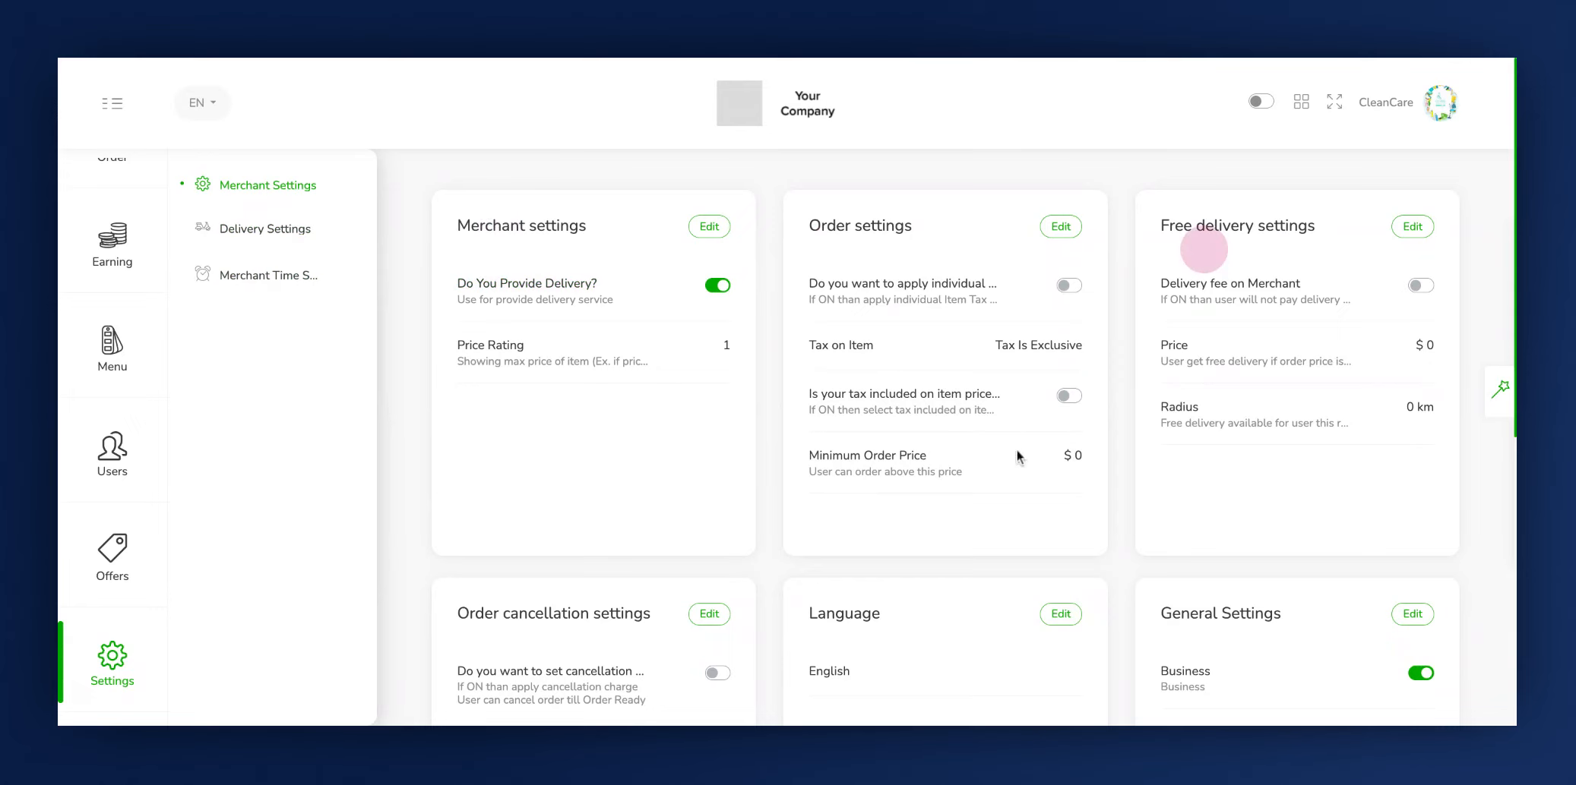
{"action": "scroll", "coordinate": [1018, 456], "scroll_direction": "down", "scroll_amount": 3}
{"action": "left_click", "coordinate": [508, 399]}
{"action": "left_click", "coordinate": [836, 390]}
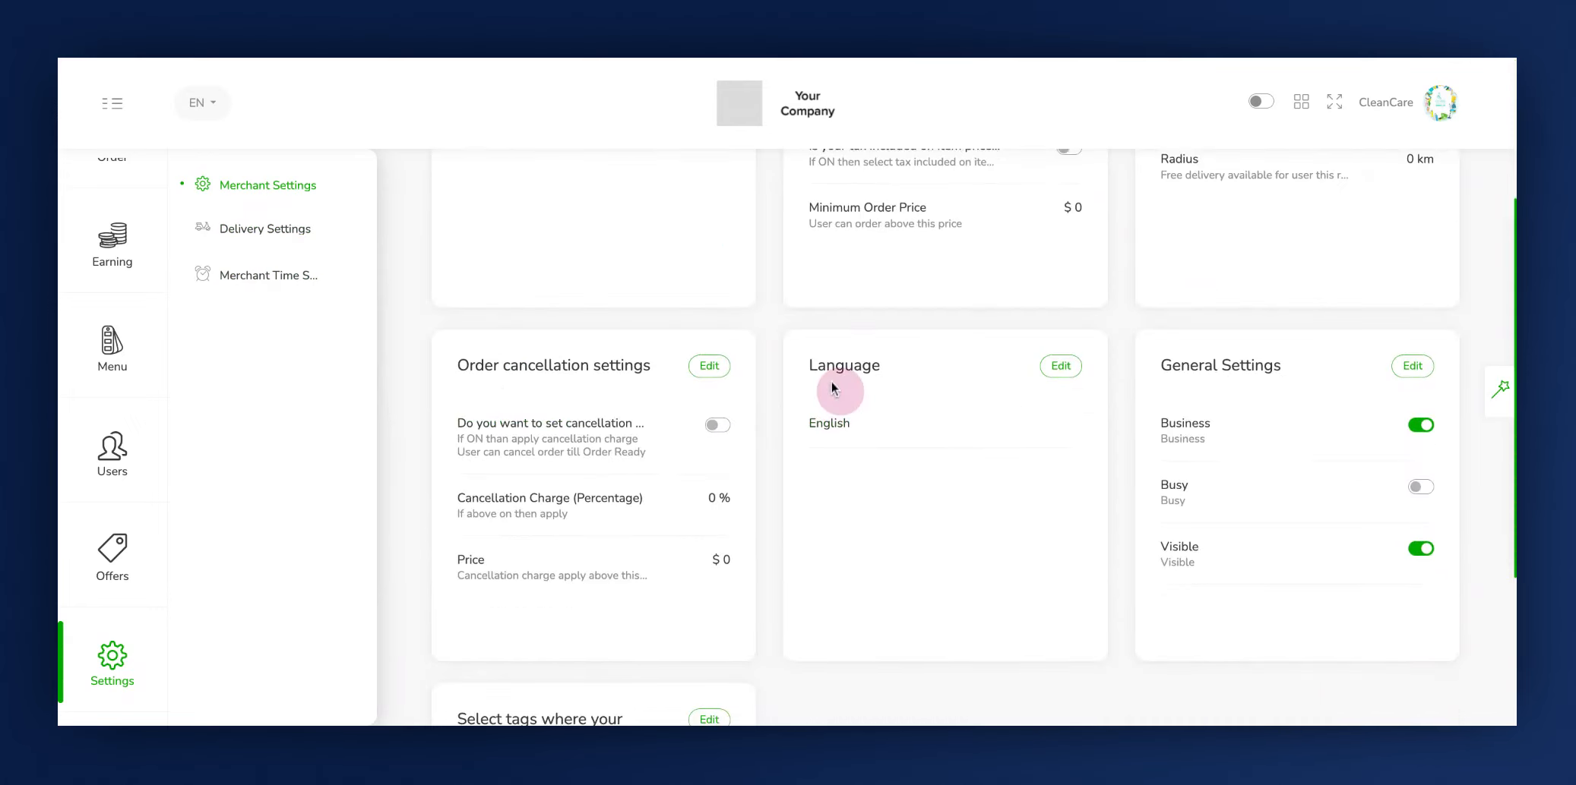
{"action": "left_click", "coordinate": [1186, 370]}
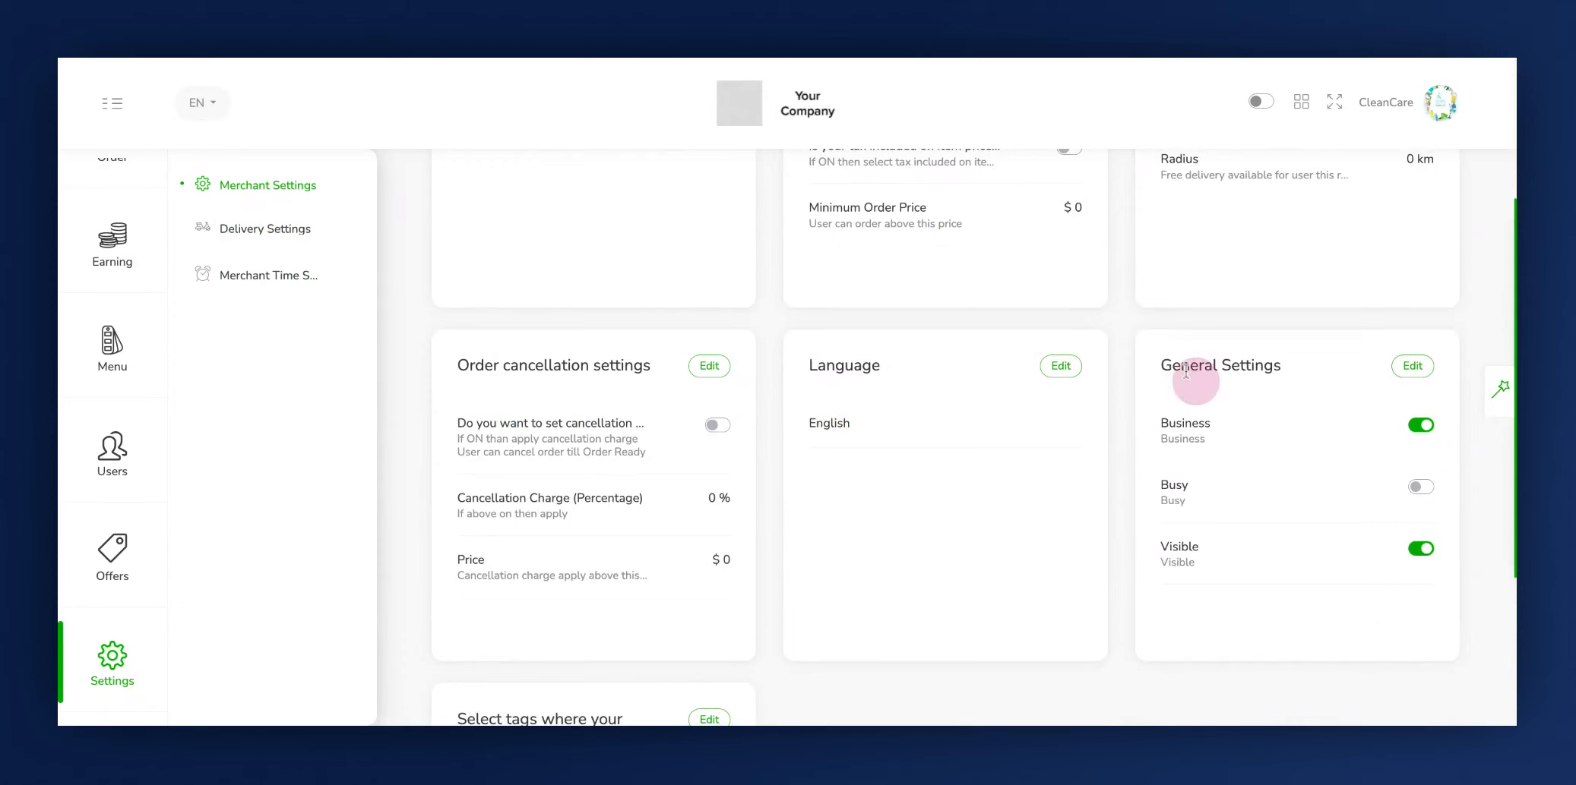
{"action": "scroll", "coordinate": [770, 380], "scroll_direction": "up", "scroll_amount": 3}
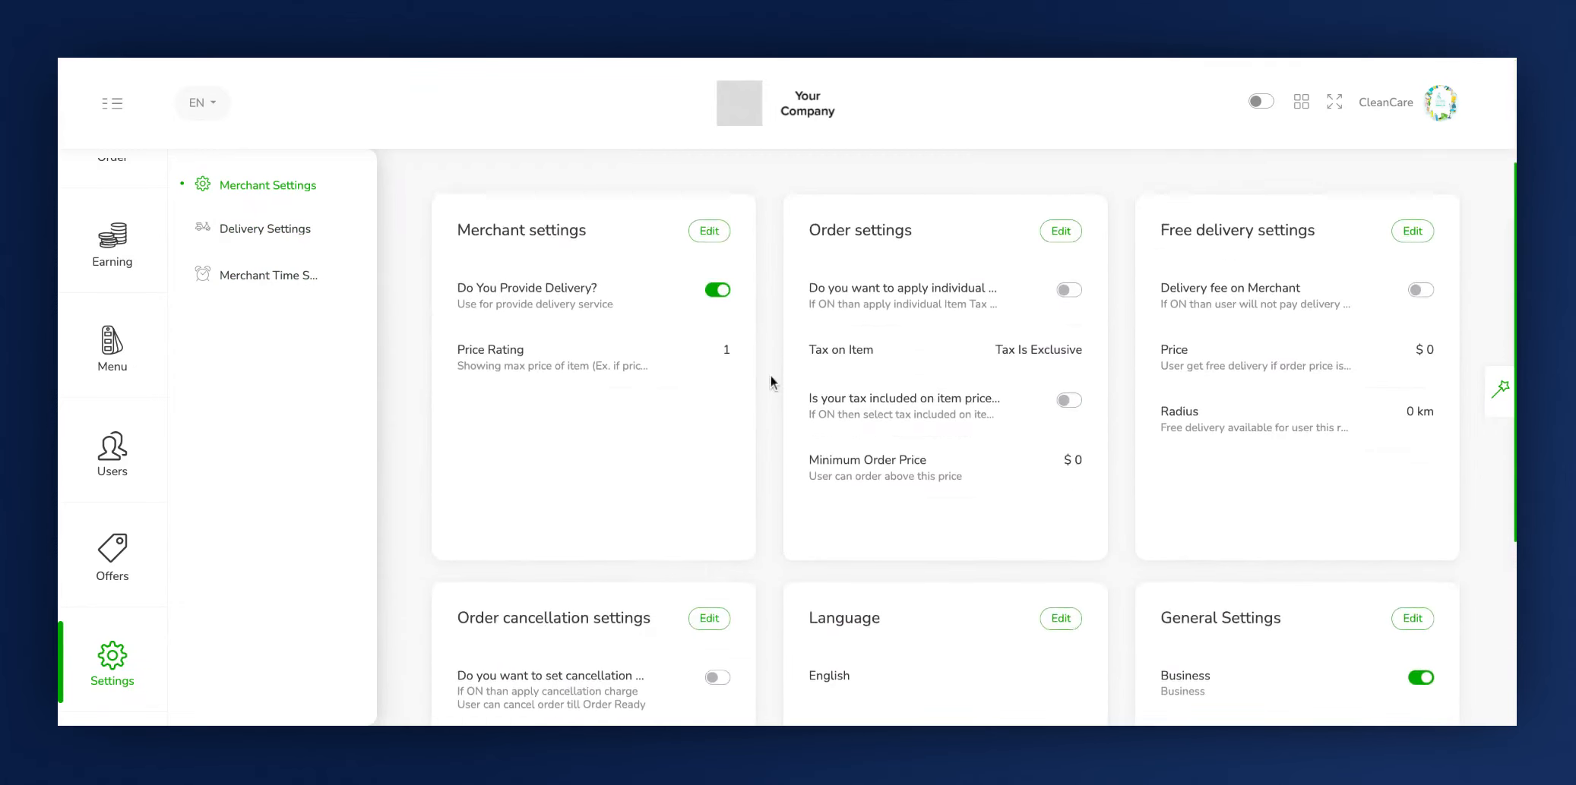
- In the merchant settings, keep the delivery service option switched on and set the Price Rating to 2
{"action": "left_click", "coordinate": [712, 228]}
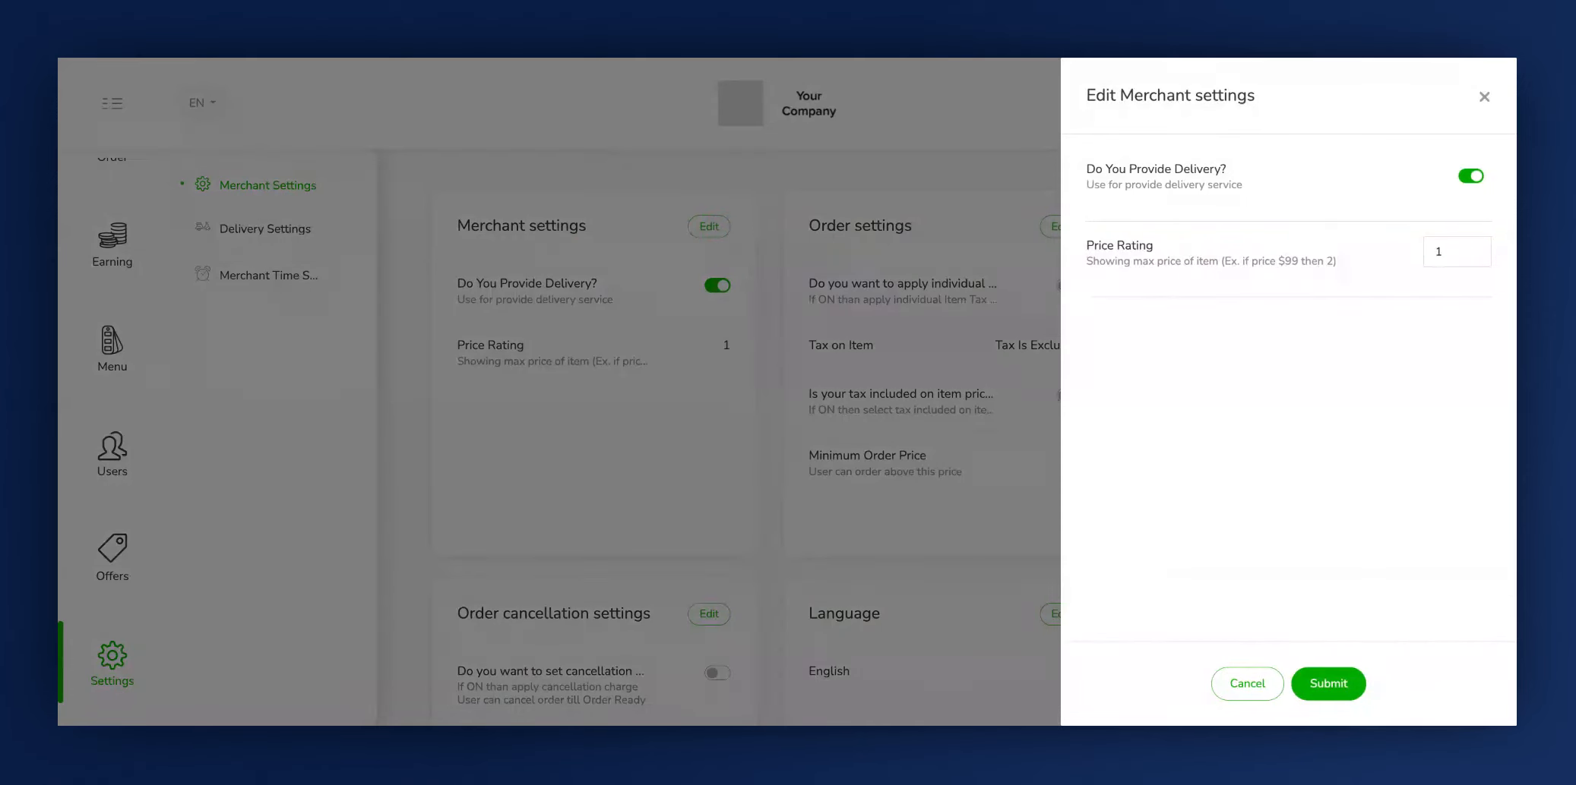
{"action": "left_click", "coordinate": [1097, 192]}
{"action": "left_click", "coordinate": [1469, 182]}
{"action": "left_click", "coordinate": [1466, 179]}
{"action": "left_click", "coordinate": [1470, 177]}
{"action": "left_click", "coordinate": [1101, 262]}
{"action": "left_click", "coordinate": [1452, 260]}
{"action": "key", "text": "BackSpace"}
{"action": "type", "text": "2"}
{"action": "double_click", "coordinate": [1289, 262]}
- Submit the edited merchant settings and authorize the update with the account password
{"action": "left_click", "coordinate": [1322, 683]}
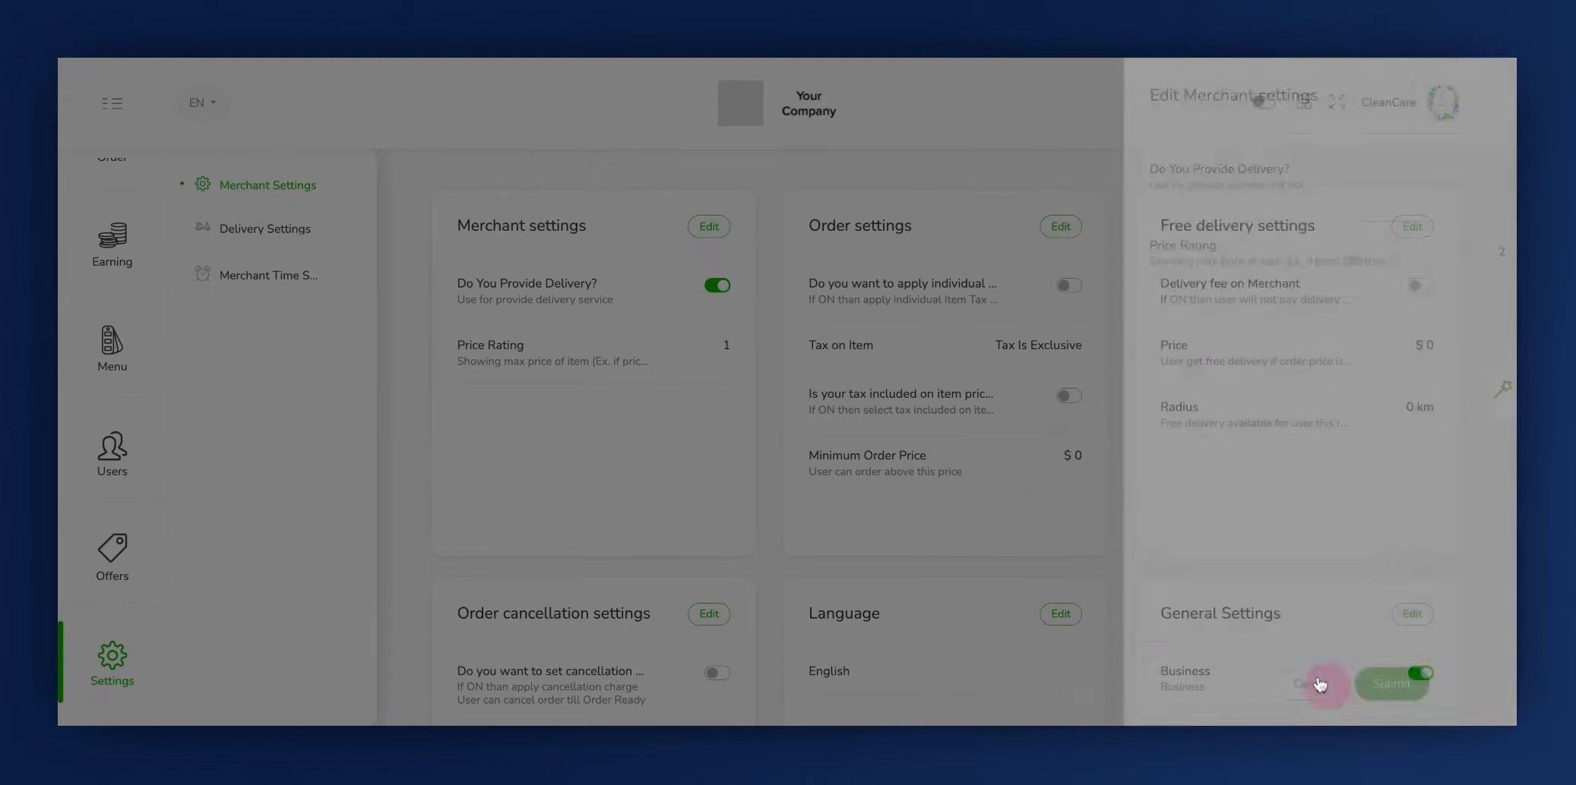
{"action": "left_click", "coordinate": [884, 151]}
{"action": "type", "text": "123456"}
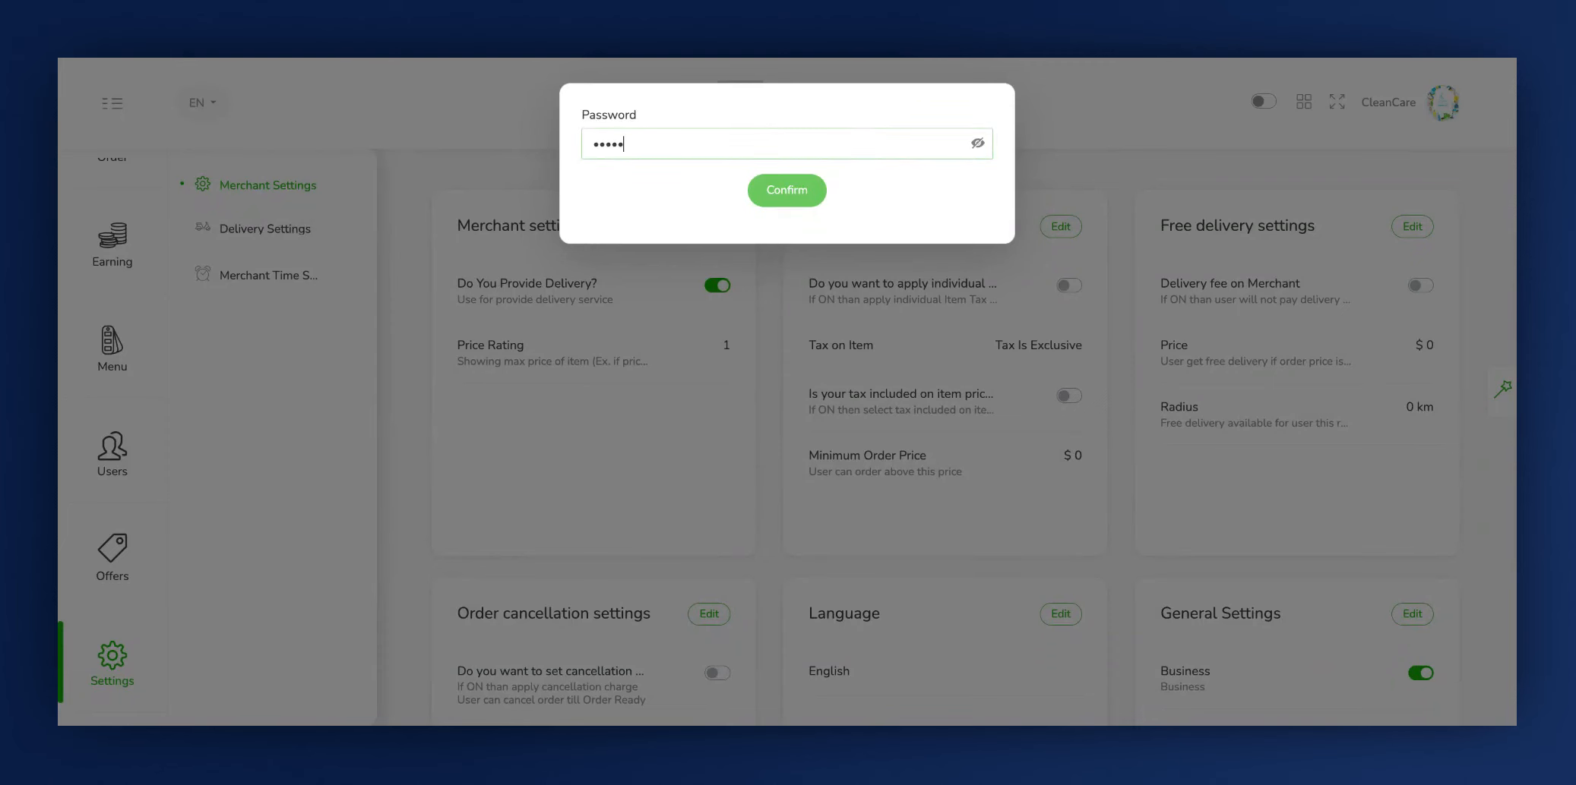
{"action": "left_click", "coordinate": [788, 193]}
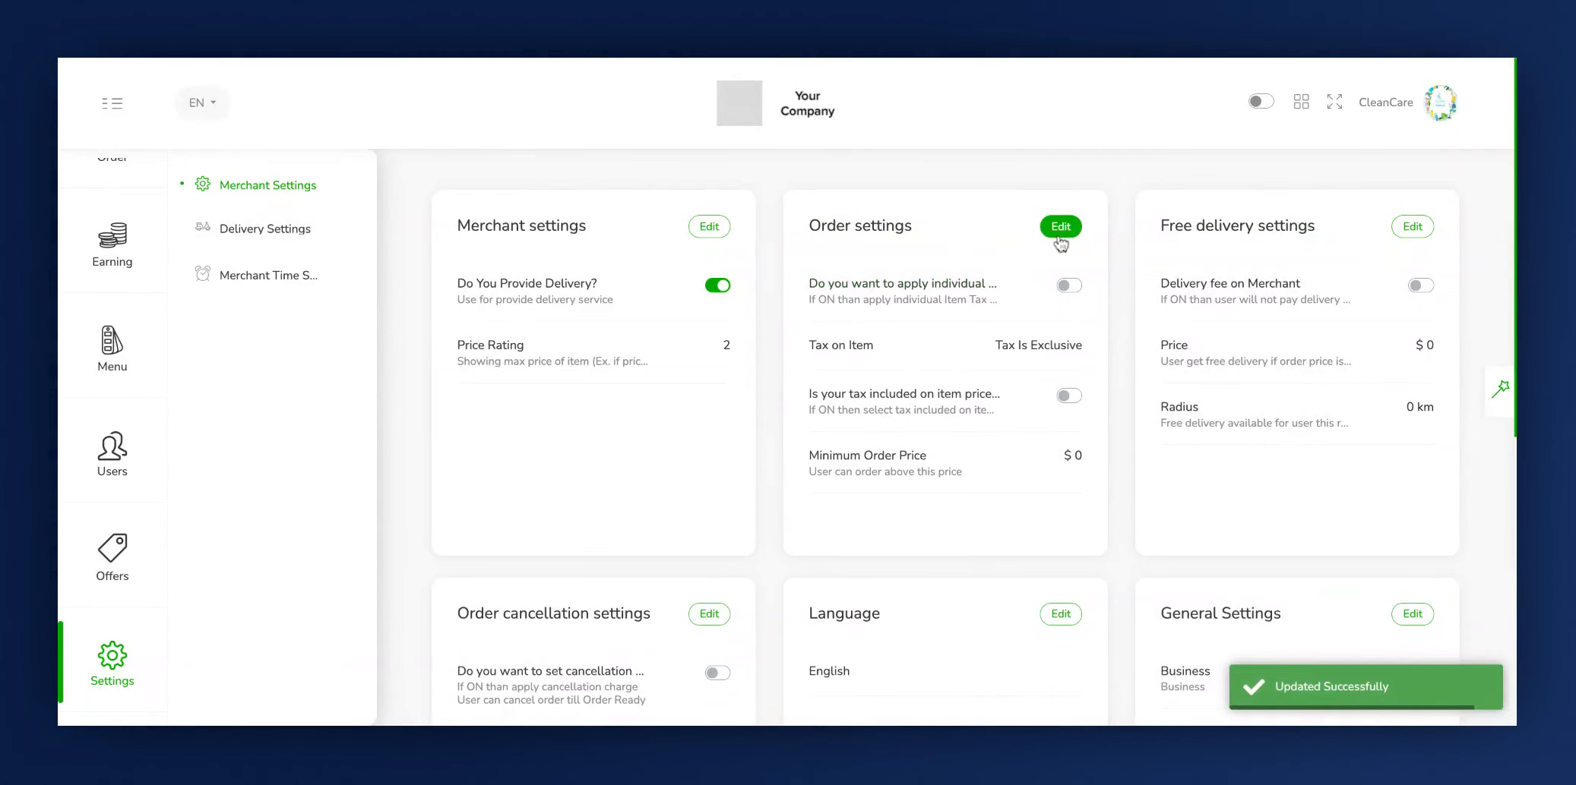
- In the order settings, turn on individual tax on items and check the choices for Tax on Item
{"action": "left_click", "coordinate": [1059, 233]}
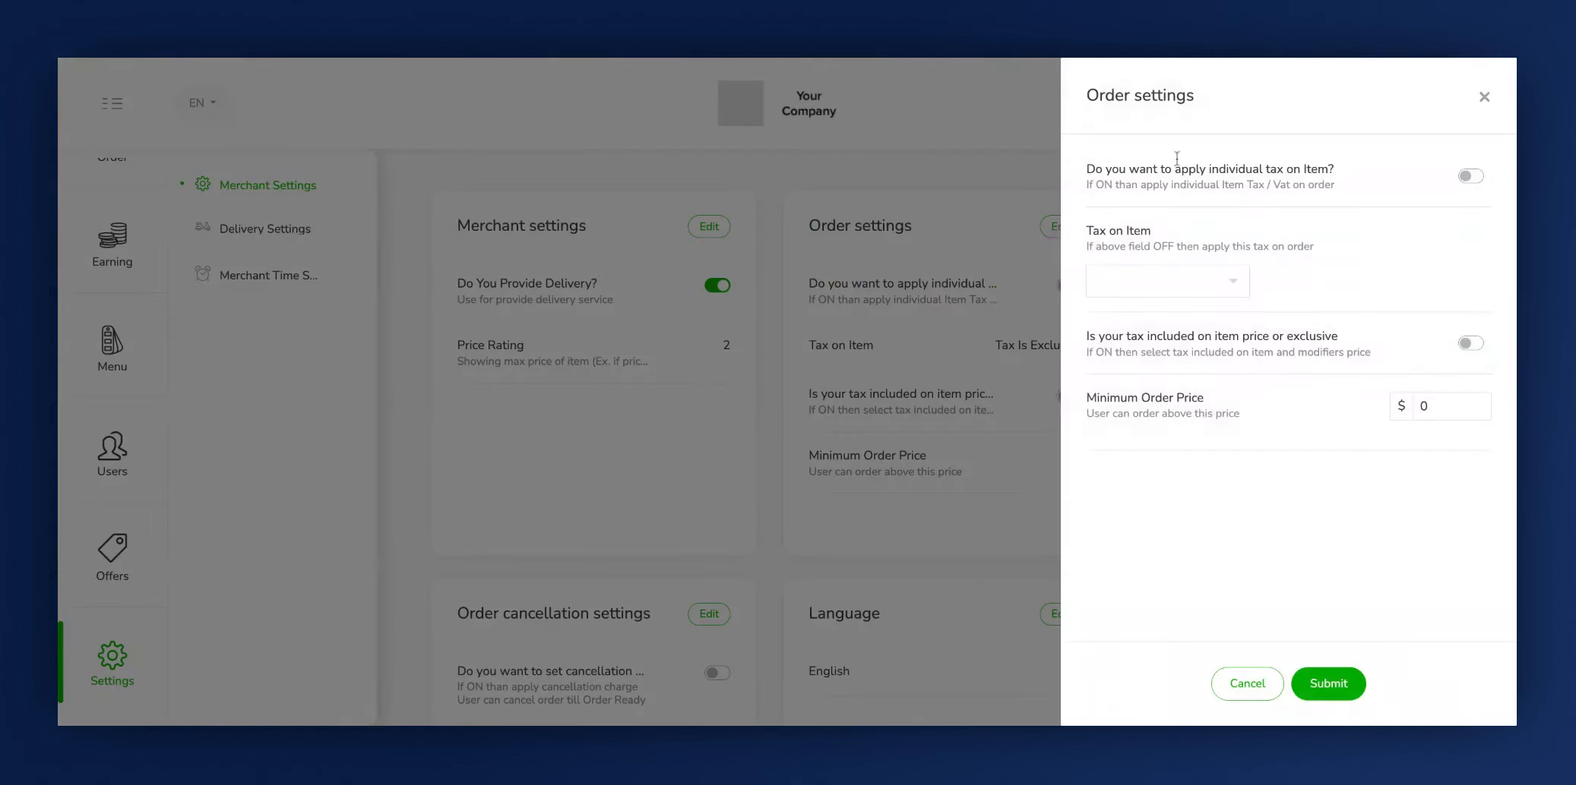
{"action": "left_click", "coordinate": [1109, 98]}
{"action": "left_click", "coordinate": [1482, 186]}
{"action": "left_click", "coordinate": [1095, 239]}
{"action": "left_click", "coordinate": [1136, 275]}
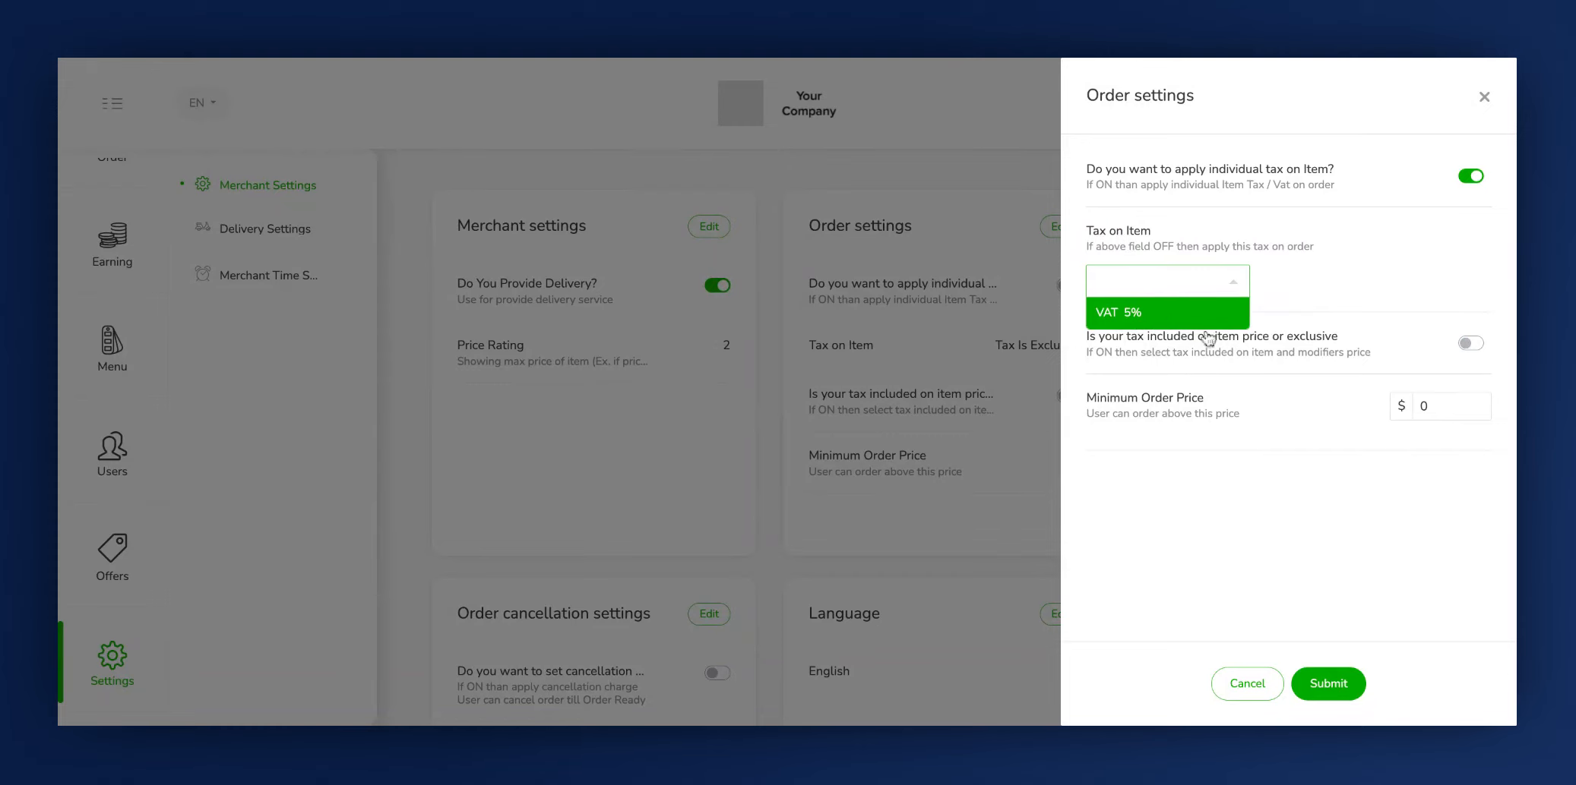
{"action": "left_click", "coordinate": [1296, 298]}
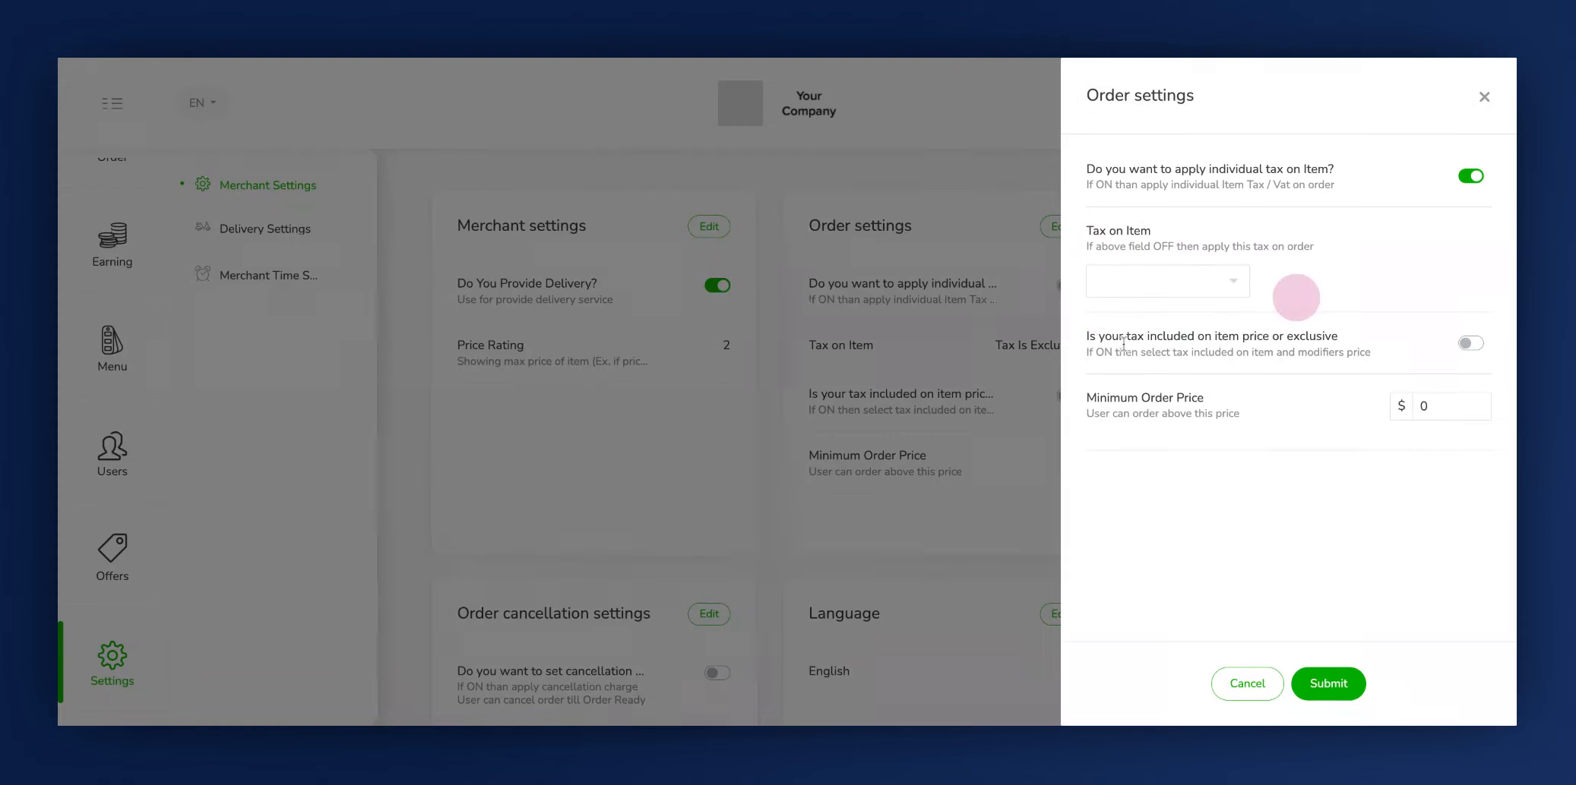
- Leave tax exclusive of the item price and set the Minimum Order Price to $50
{"action": "left_click", "coordinate": [1082, 345]}
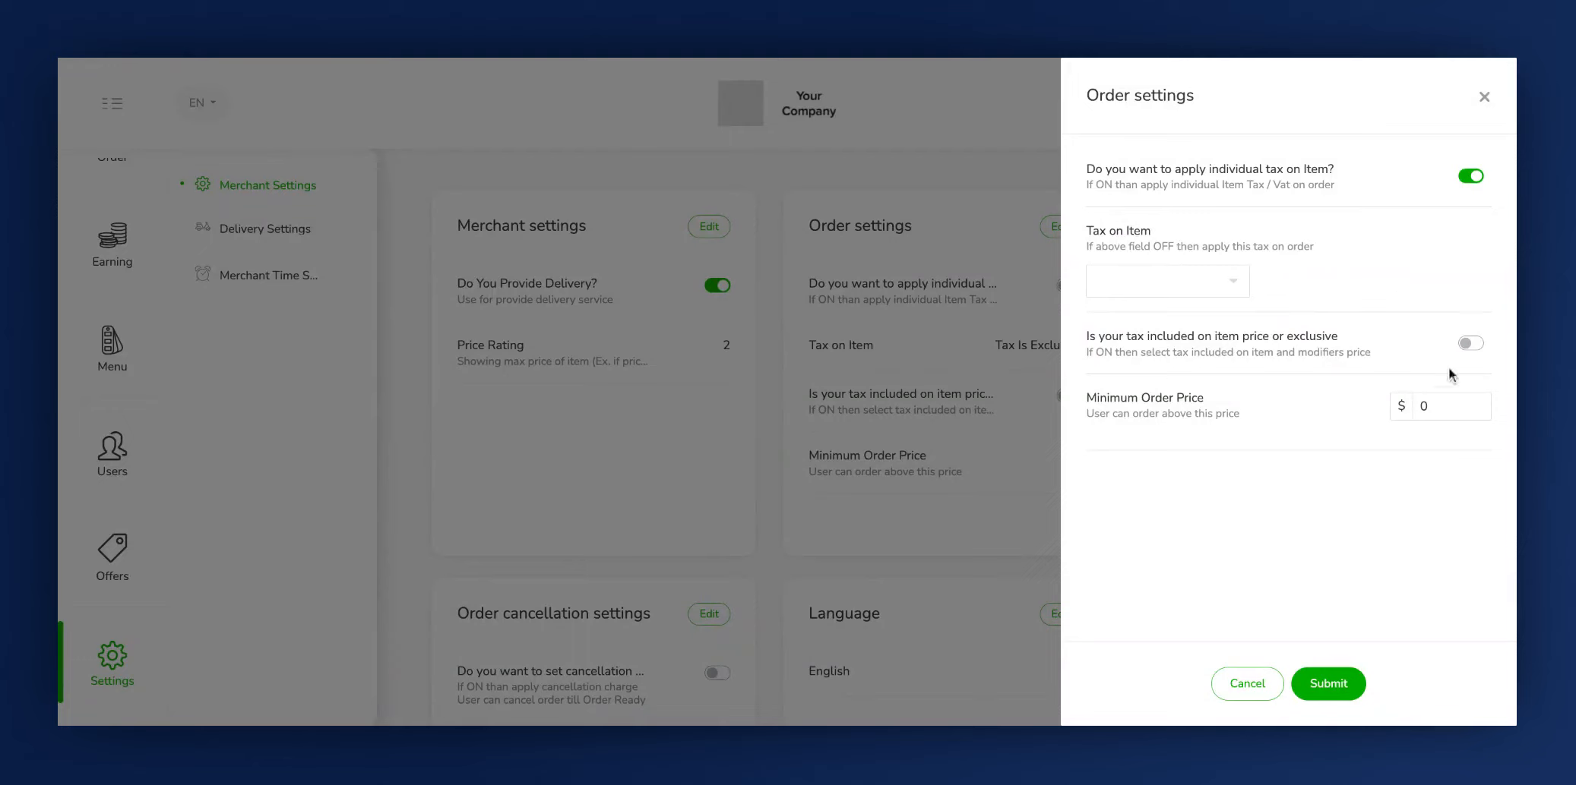
{"action": "left_click", "coordinate": [1470, 352]}
{"action": "left_click", "coordinate": [1470, 343]}
{"action": "left_click", "coordinate": [1095, 418]}
{"action": "left_click", "coordinate": [1446, 410]}
{"action": "key", "text": "BackSpace"}
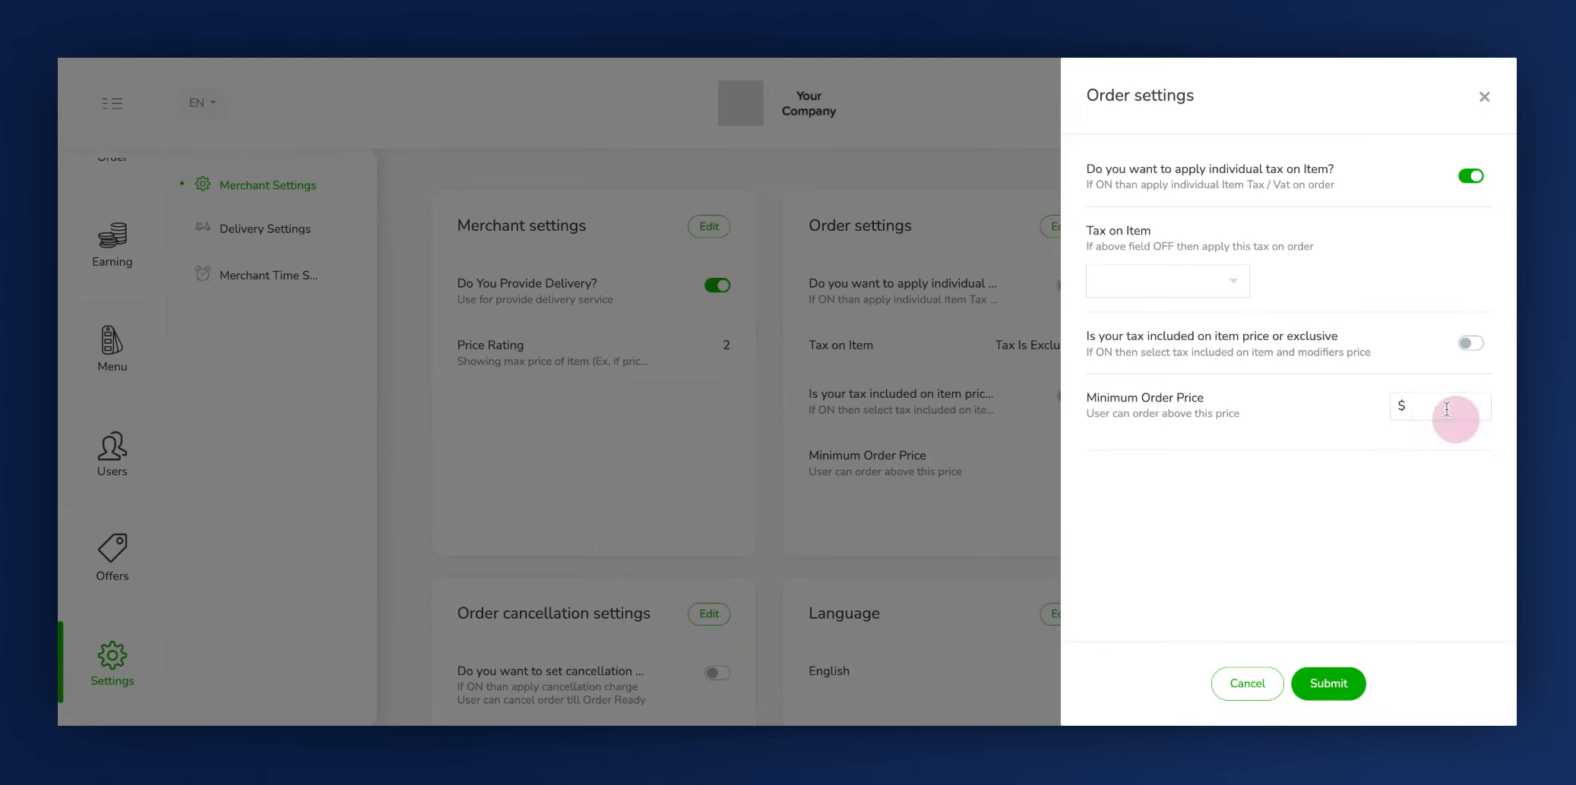
{"action": "type", "text": "50"}
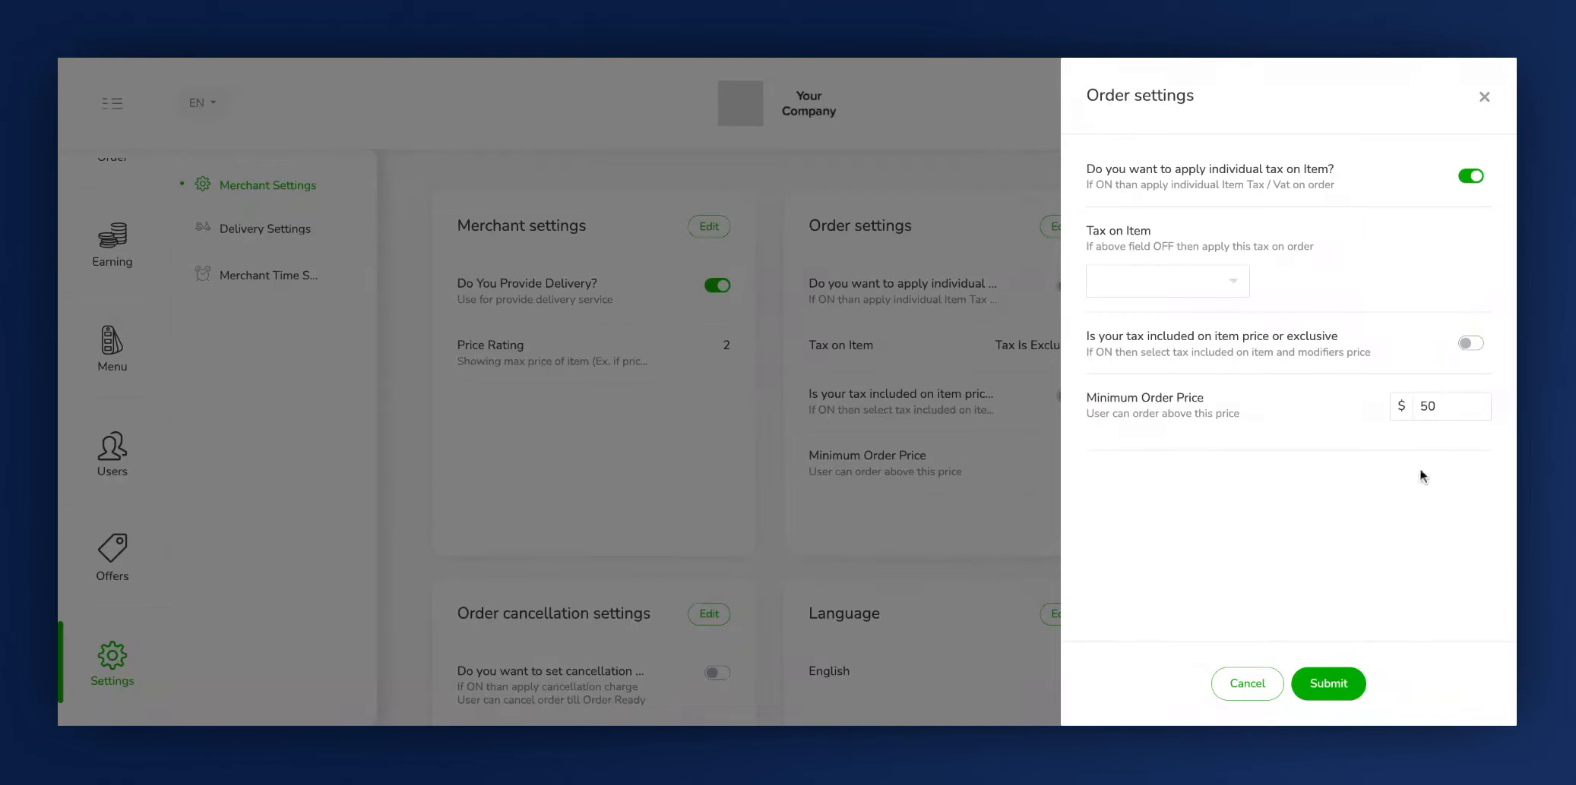
- Submit the order settings and authorize the update with the account password
{"action": "left_click", "coordinate": [1337, 686]}
{"action": "left_click", "coordinate": [844, 142]}
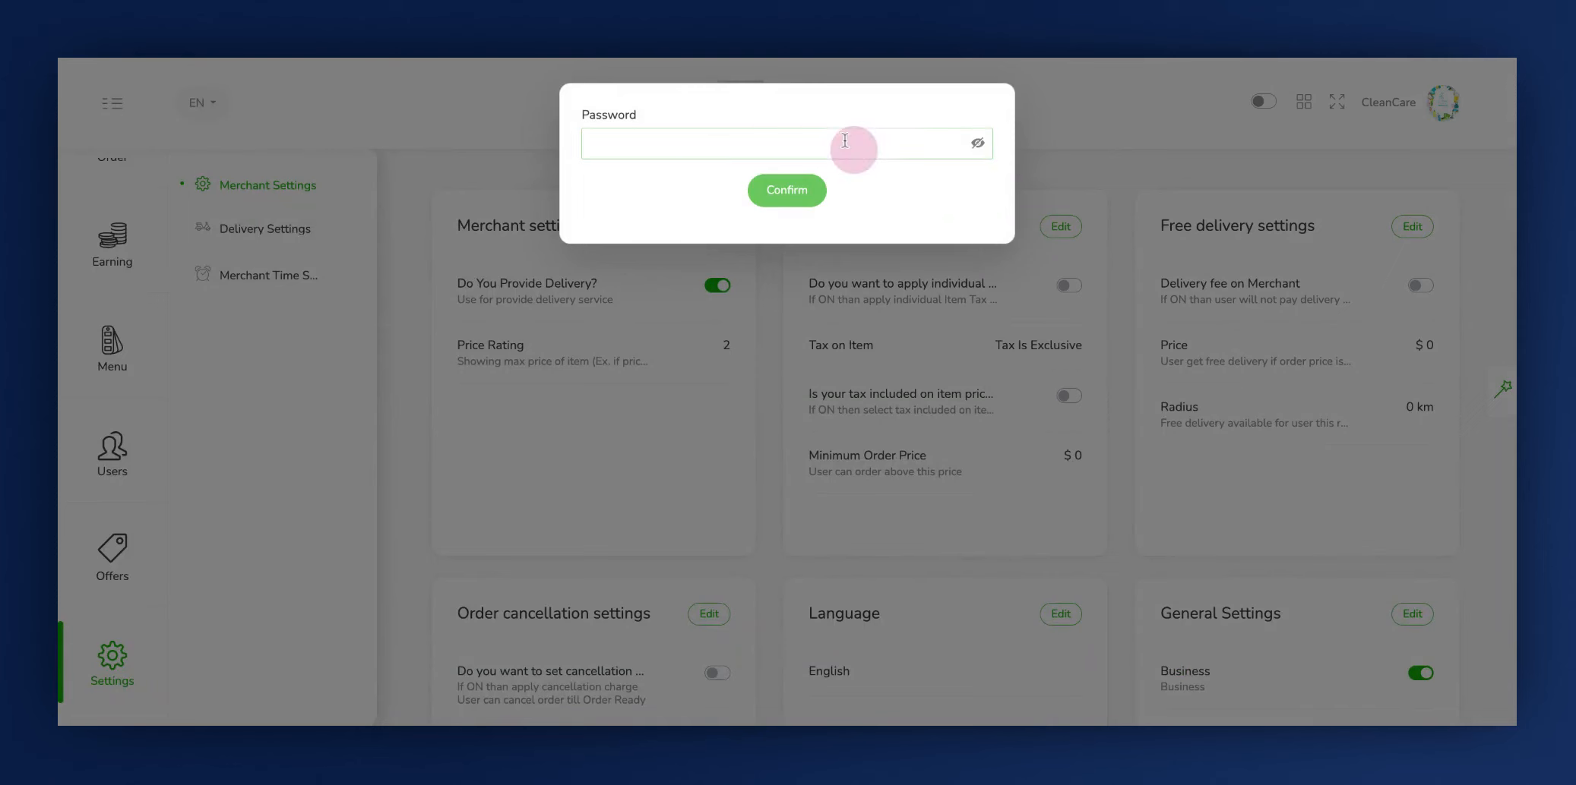
{"action": "type", "text": "•••••"}
{"action": "left_click", "coordinate": [783, 189]}
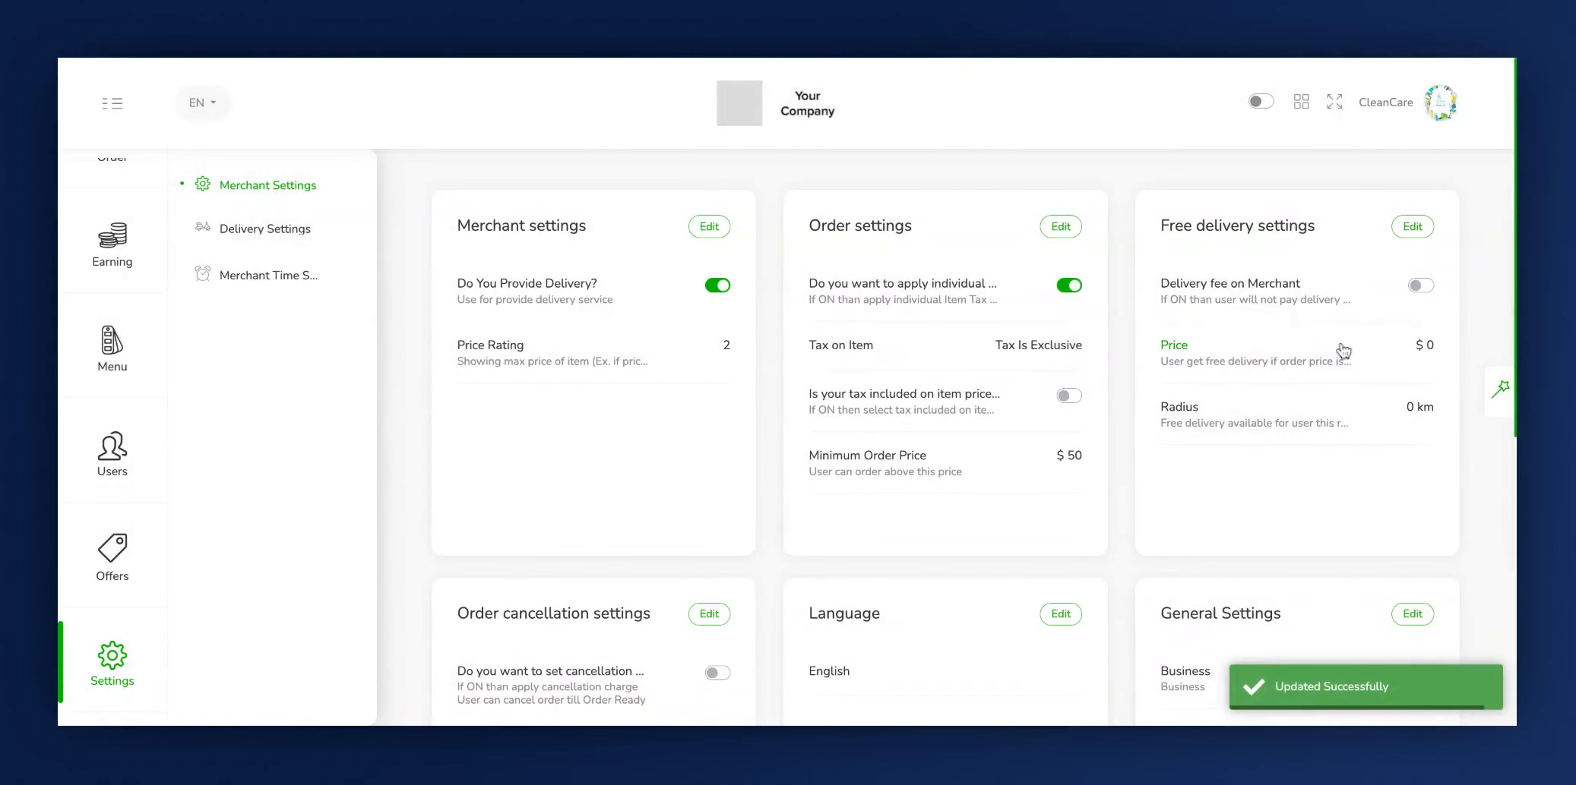
- Open the free delivery settings for editing and toggle the Delivery fee on Merchant option
{"action": "left_click", "coordinate": [1411, 226]}
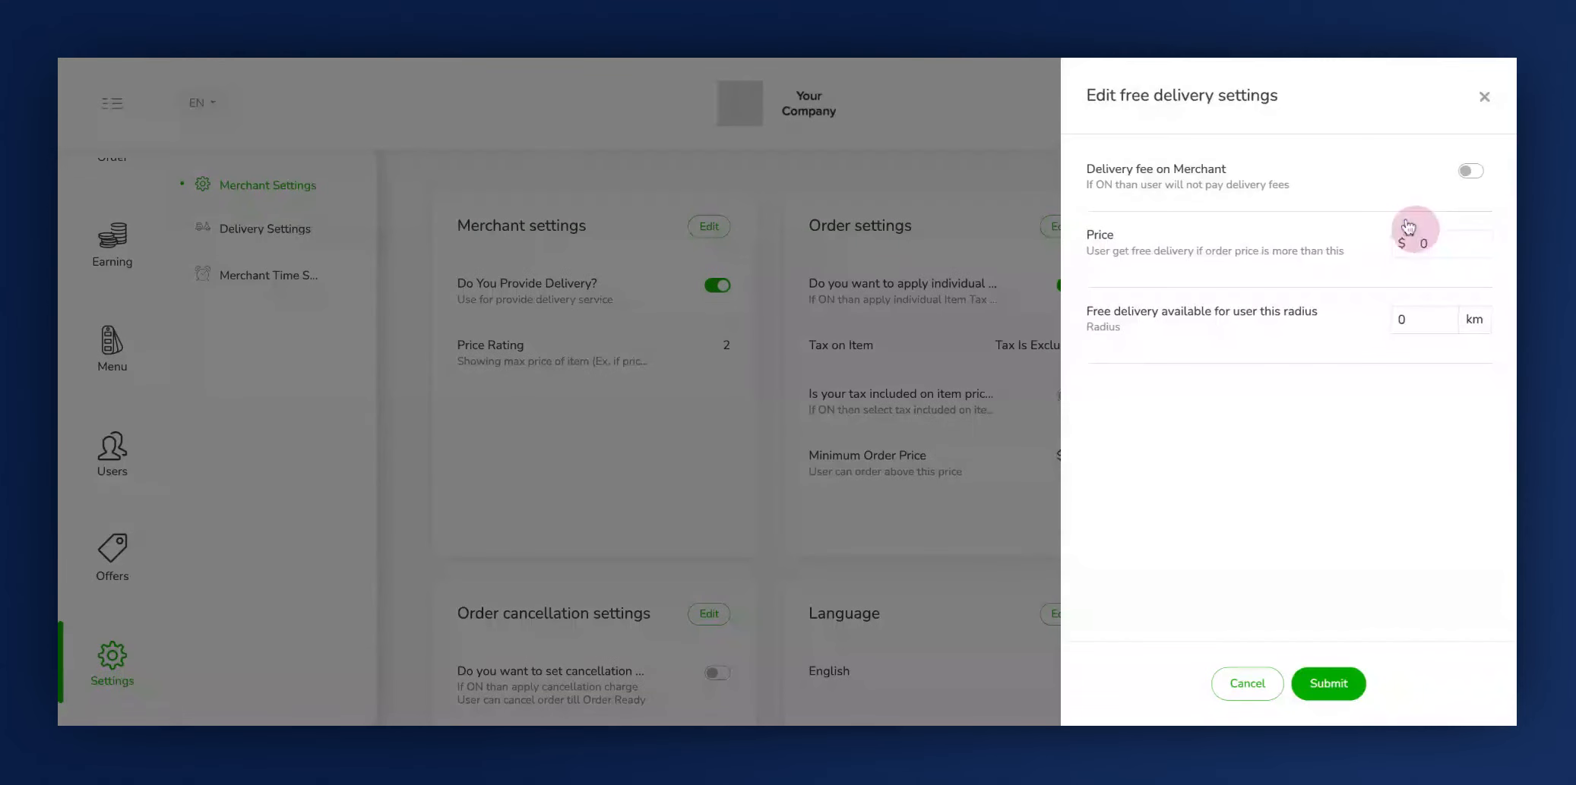
{"action": "left_click", "coordinate": [1088, 169]}
{"action": "left_click", "coordinate": [1474, 173]}
{"action": "left_click", "coordinate": [1471, 171]}
{"action": "left_click", "coordinate": [1471, 171]}
- Set the order price for free delivery to $50 and the free delivery radius to 5 km
{"action": "left_click", "coordinate": [1091, 230]}
{"action": "left_click", "coordinate": [1473, 243]}
{"action": "key", "text": "BackSpace"}
{"action": "type", "text": "50"}
{"action": "left_click", "coordinate": [1433, 328]}
{"action": "key", "text": "BackSpace"}
{"action": "type", "text": "5"}
- Submit the free delivery settings and authorize the update with the account password
{"action": "left_click", "coordinate": [1326, 683]}
{"action": "left_click", "coordinate": [904, 142]}
{"action": "type", "text": "1234"}
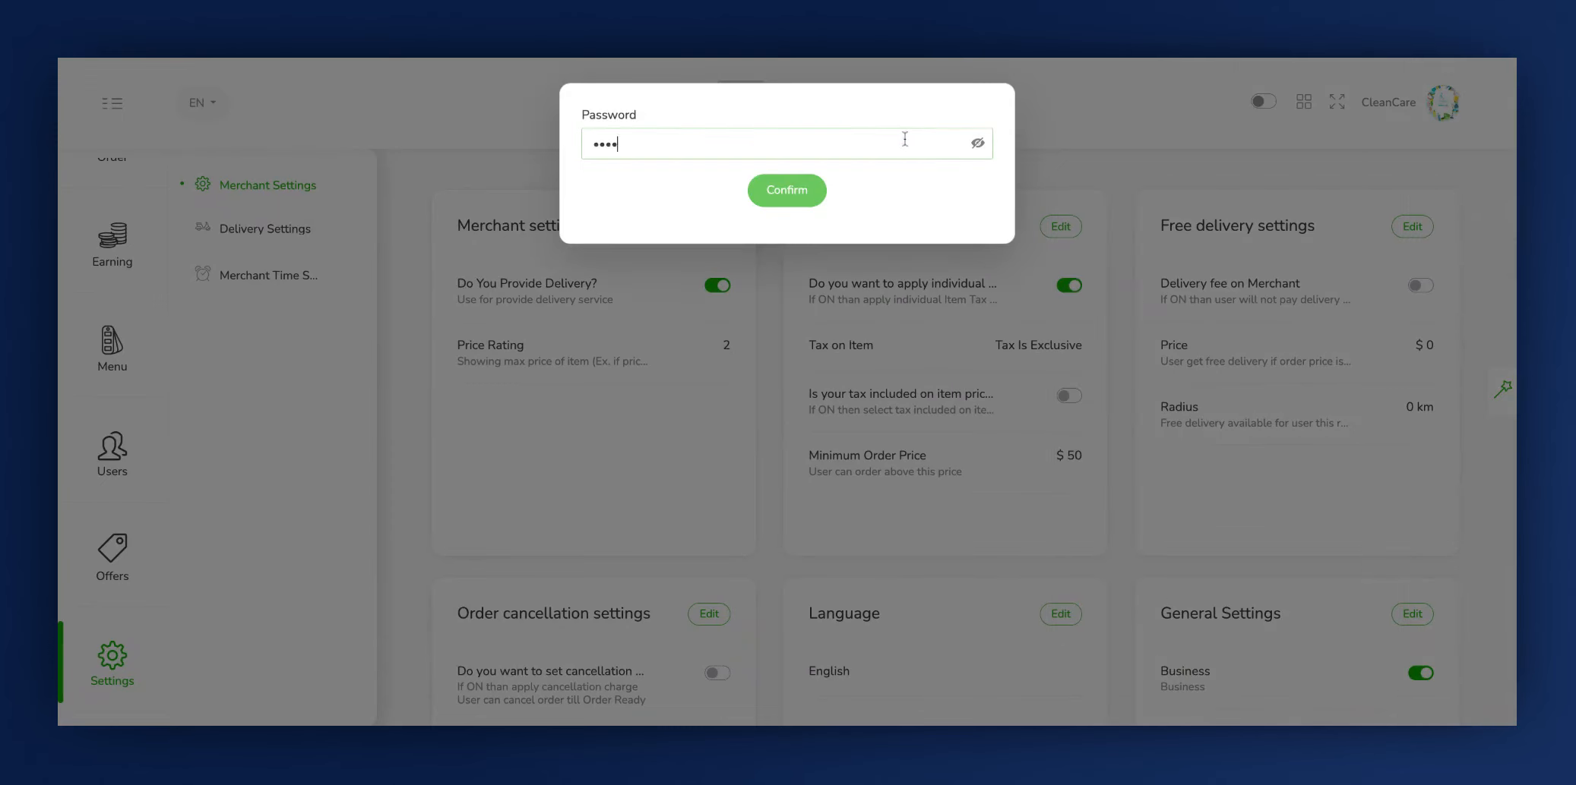
{"action": "left_click", "coordinate": [813, 192]}
- In the order cancellation settings, enable the cancellation charge and apply it between the Accepted and Coming statuses
{"action": "scroll", "coordinate": [683, 397], "scroll_direction": "down", "scroll_amount": 4}
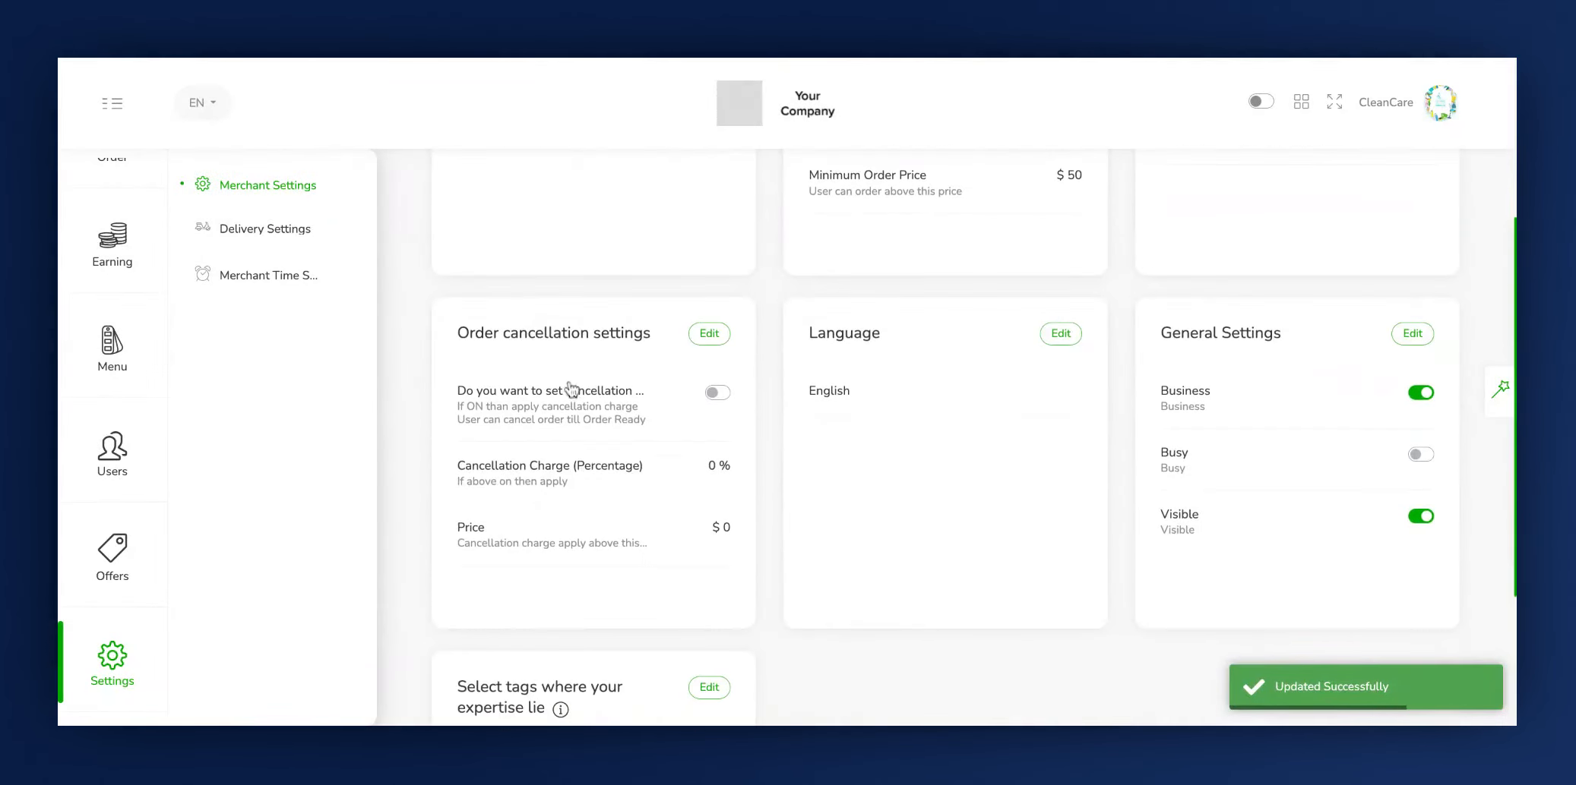
{"action": "left_click", "coordinate": [707, 335]}
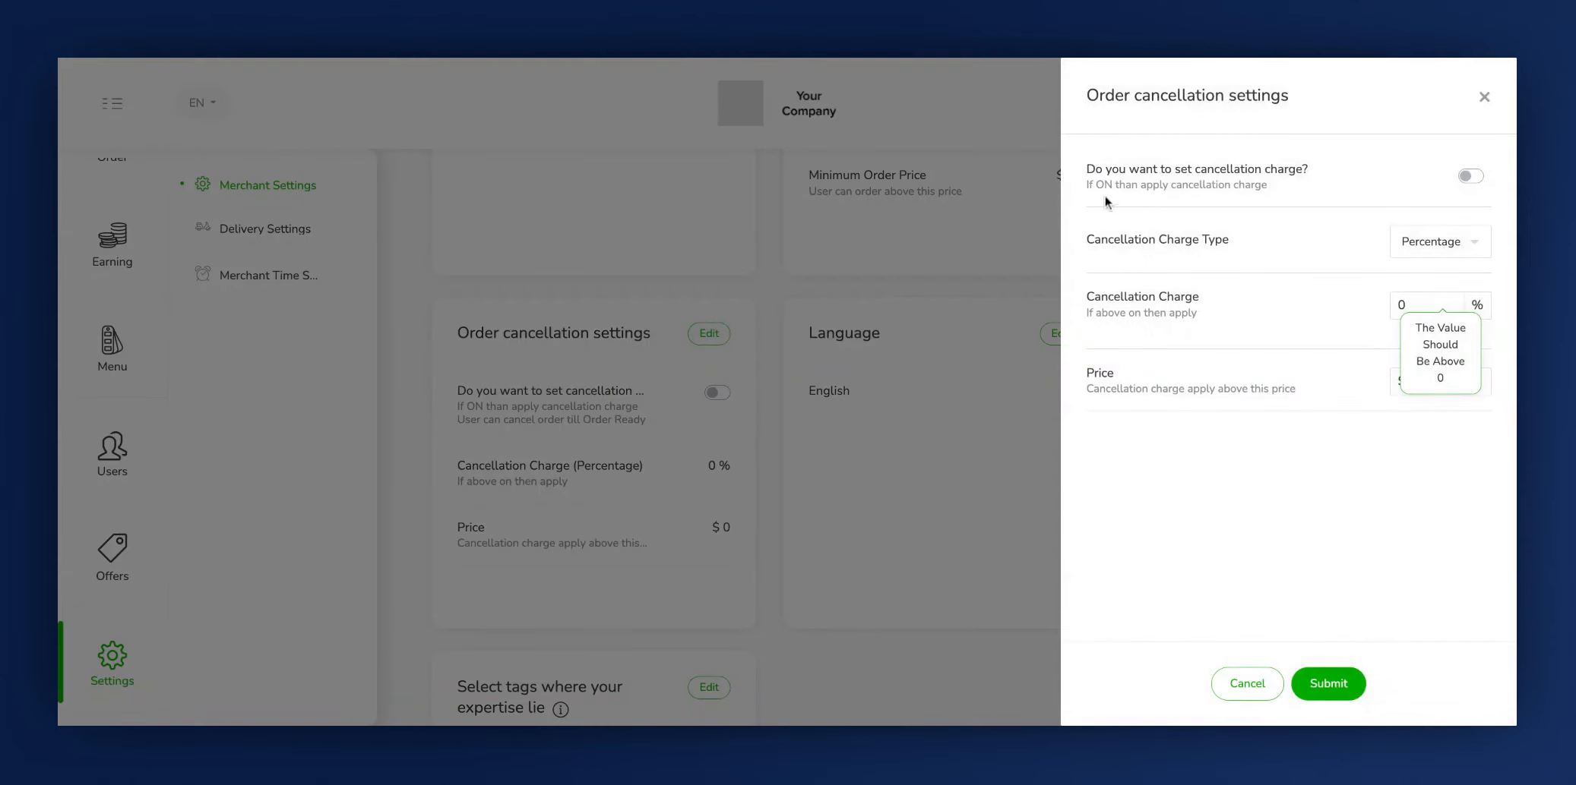
{"action": "left_click", "coordinate": [1477, 179]}
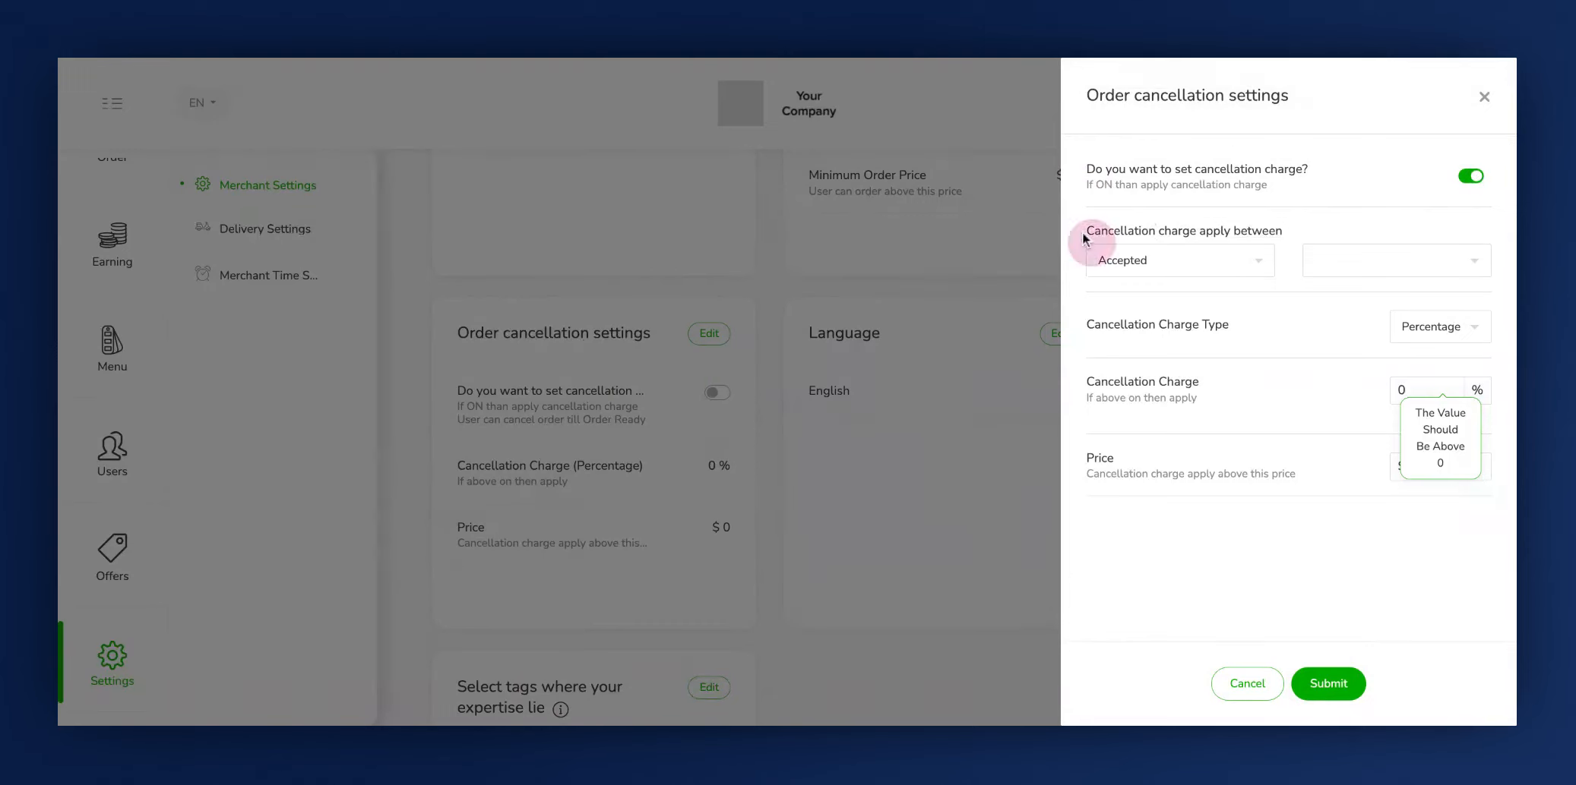
{"action": "left_click", "coordinate": [1255, 261]}
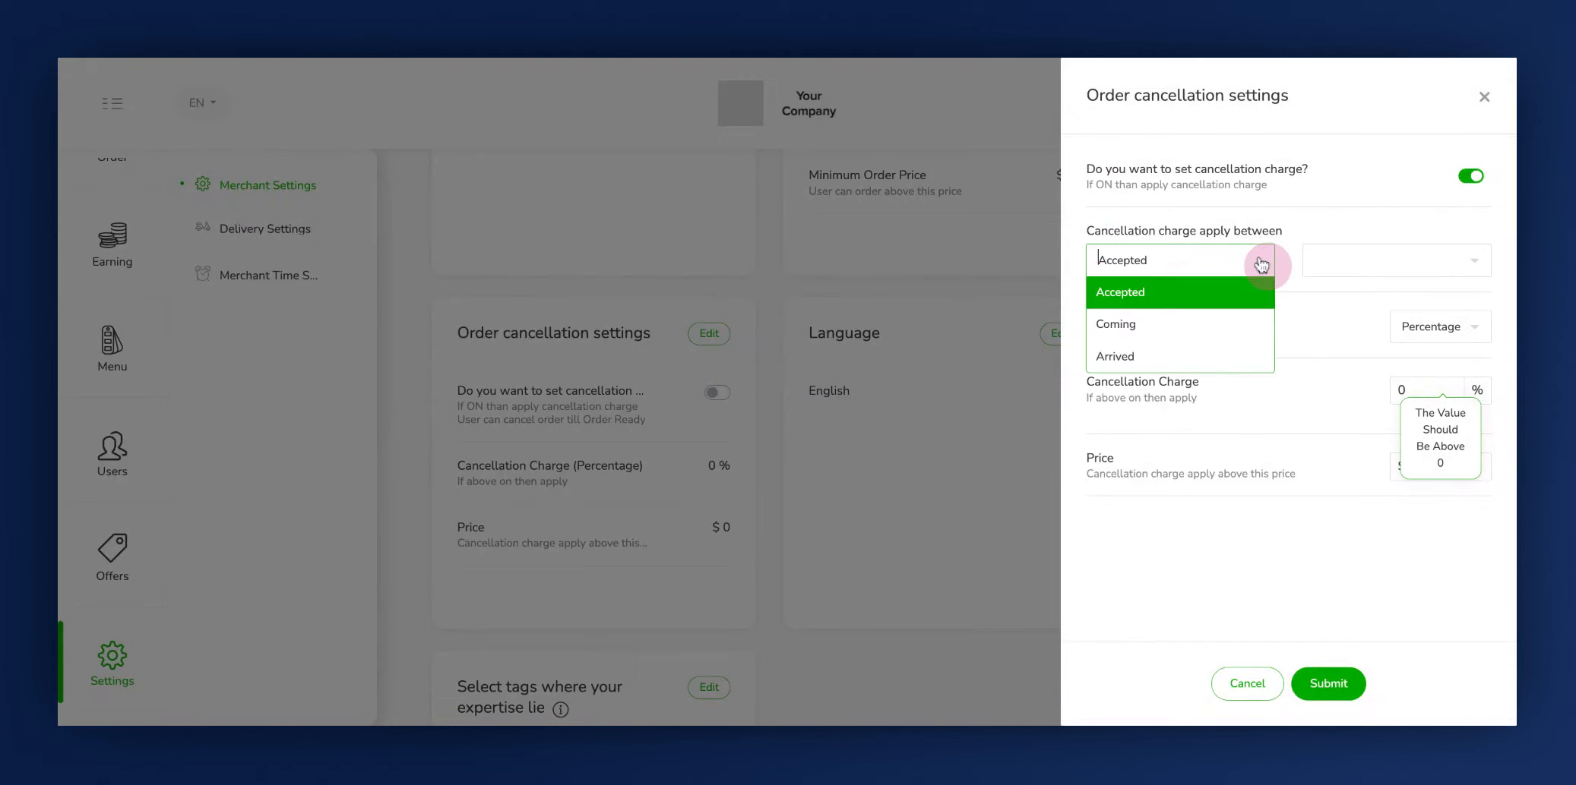
{"action": "left_click", "coordinate": [1217, 291]}
{"action": "left_click", "coordinate": [1341, 256]}
{"action": "left_click", "coordinate": [1347, 300]}
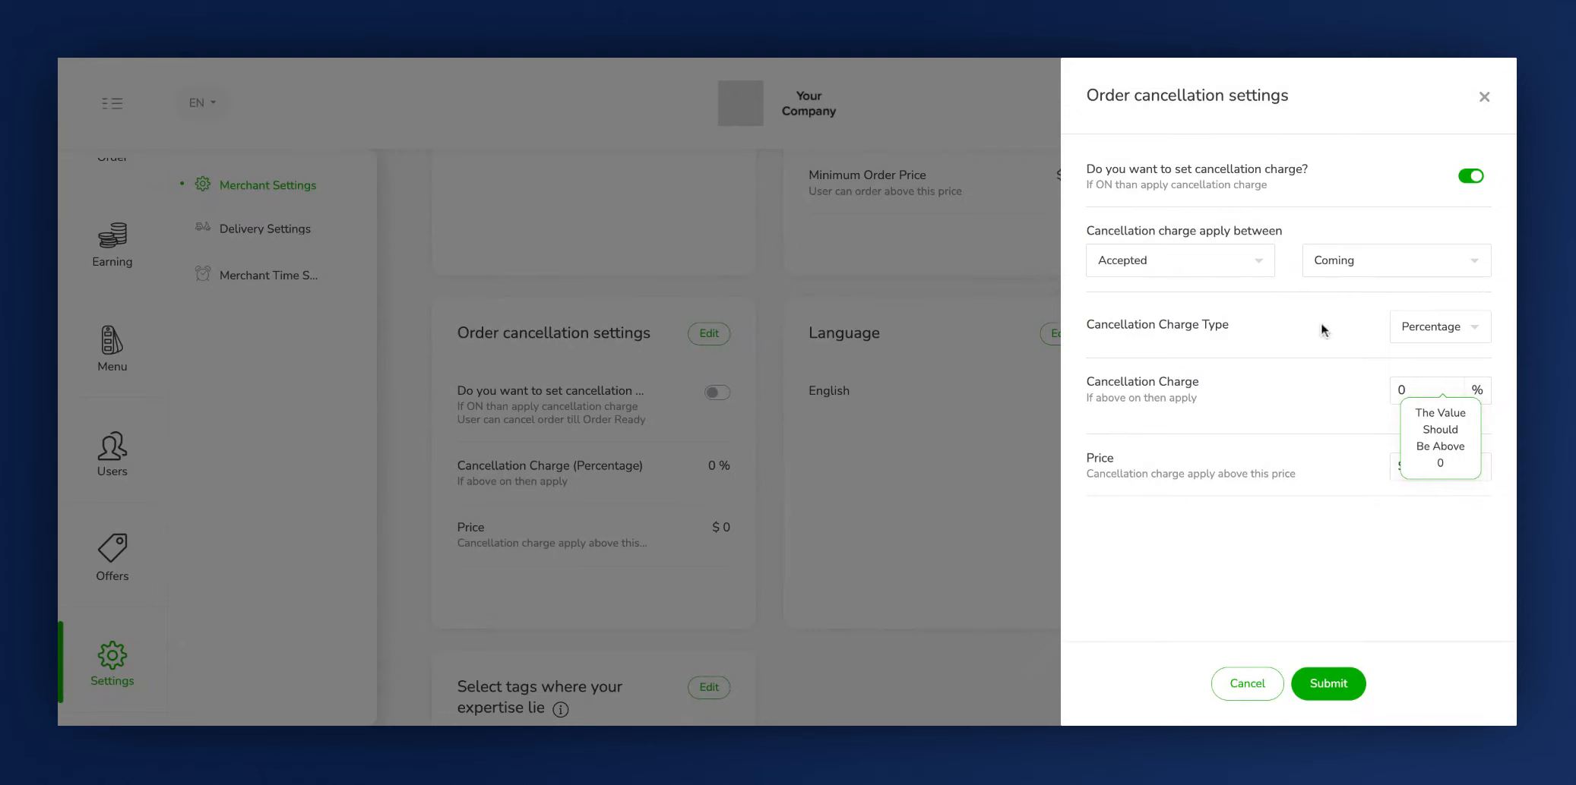
- Use the Percentage charge type with a 10% cancellation charge, applied to orders above a price of $20
{"action": "left_click", "coordinate": [1103, 328]}
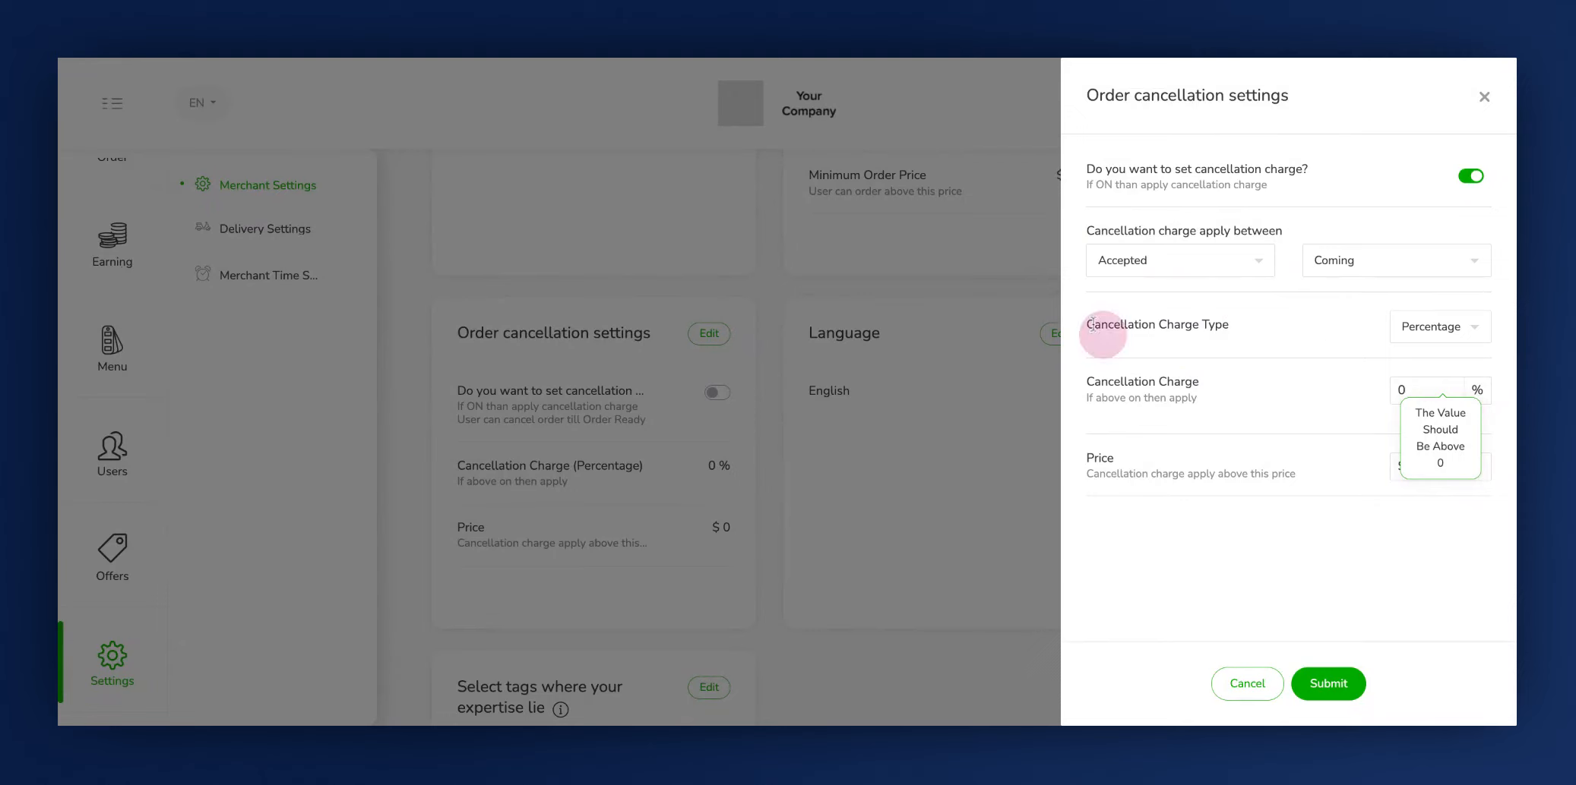
{"action": "left_click", "coordinate": [1443, 327]}
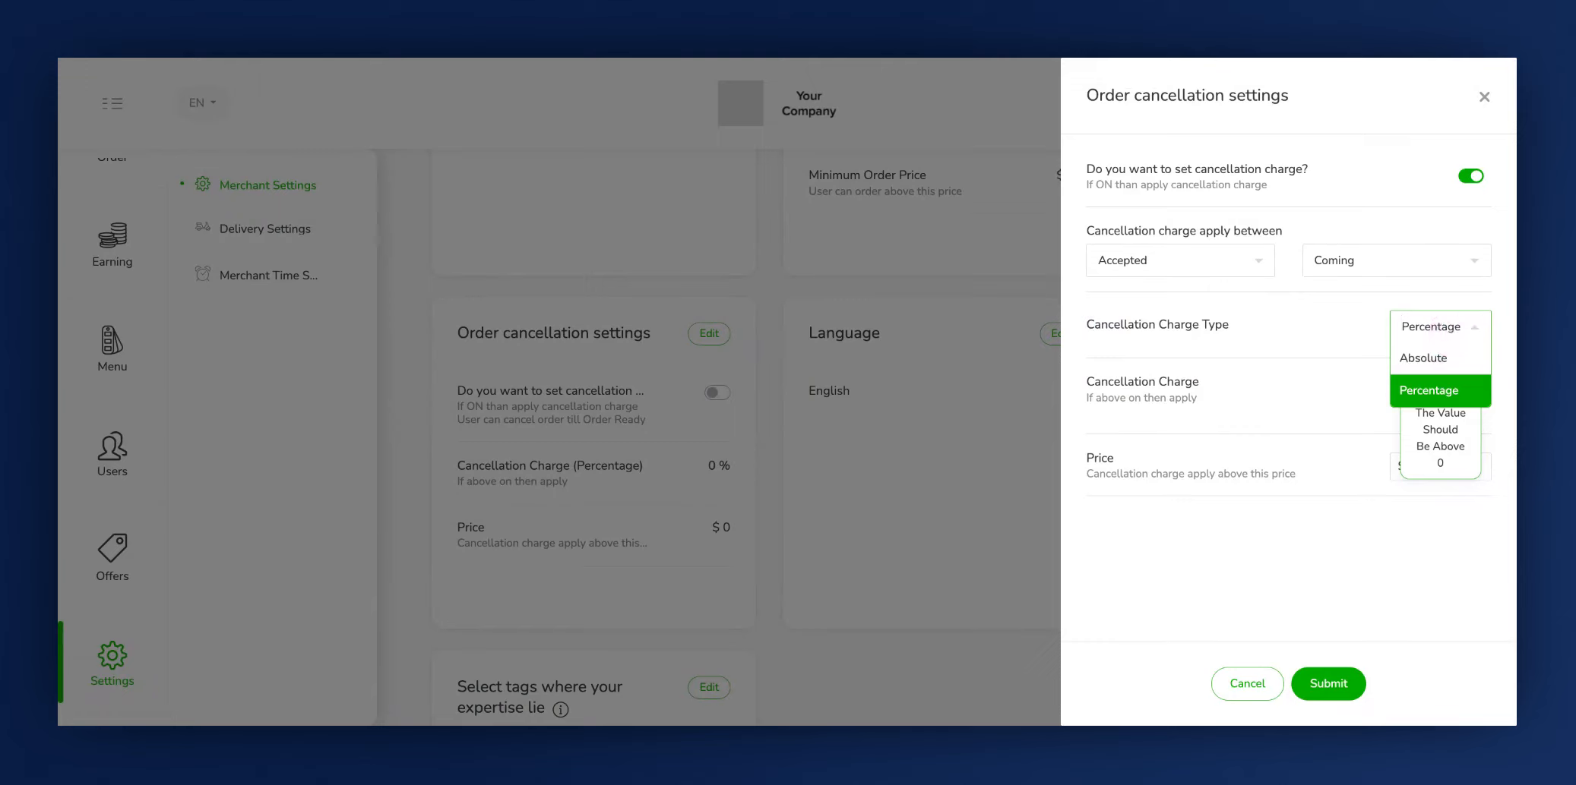
{"action": "left_click", "coordinate": [1407, 392]}
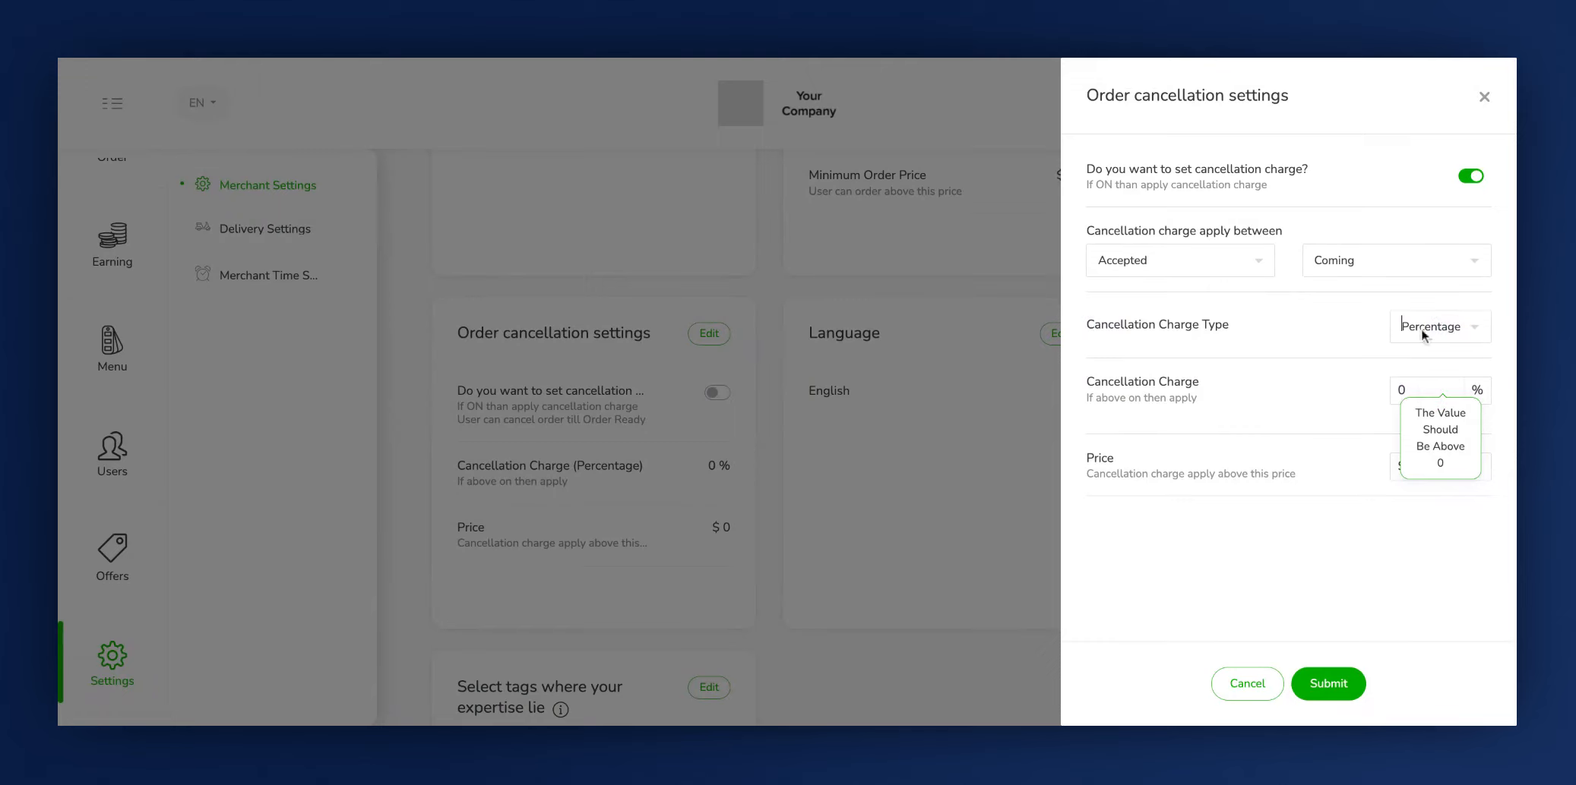
{"action": "left_click", "coordinate": [1168, 389]}
{"action": "left_click", "coordinate": [1404, 390]}
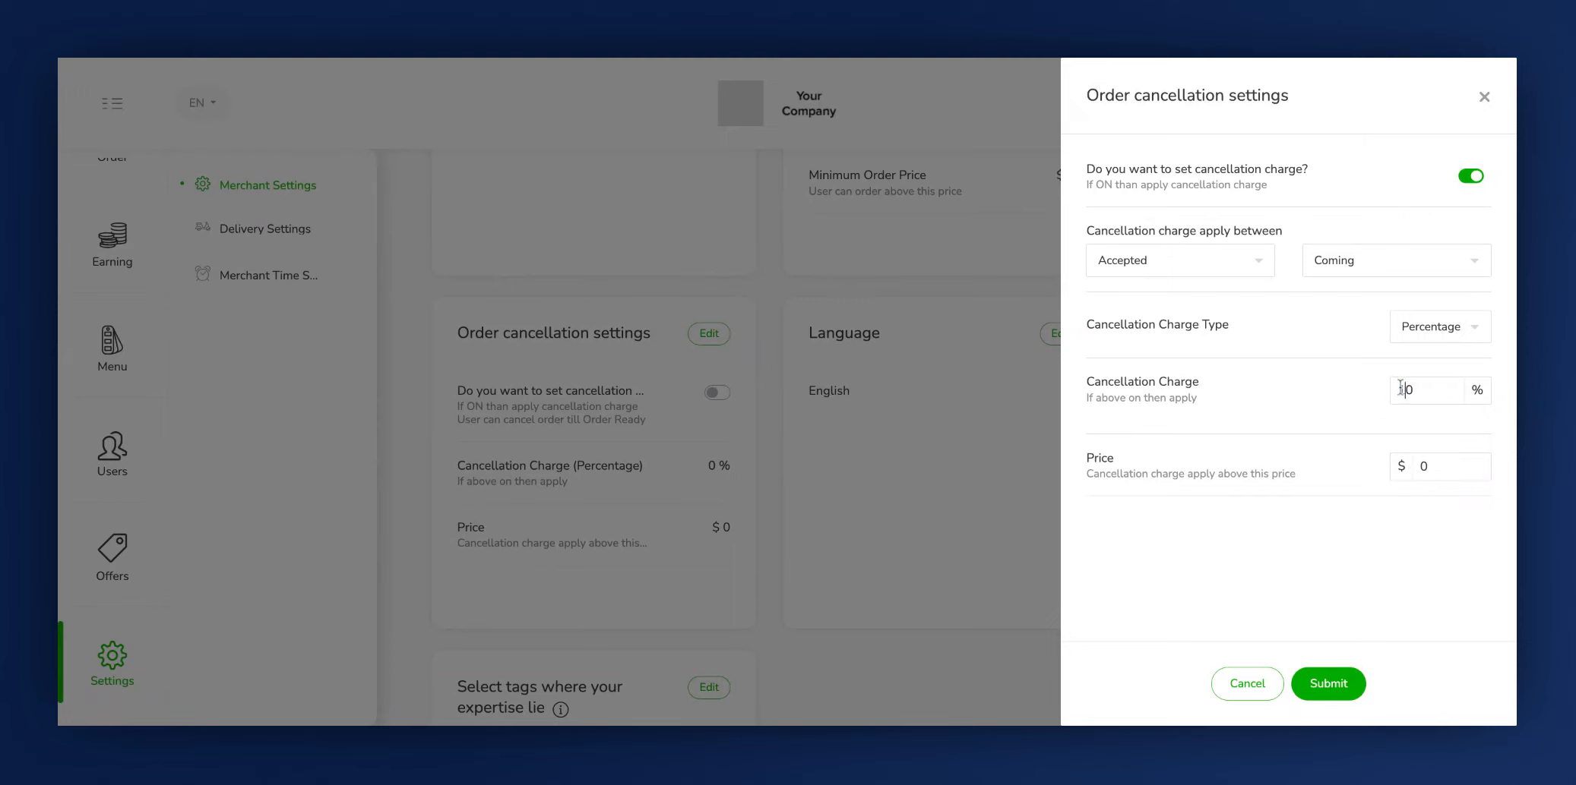
{"action": "type", "text": "1"}
{"action": "left_click", "coordinate": [1087, 472]}
{"action": "left_click", "coordinate": [1452, 468]}
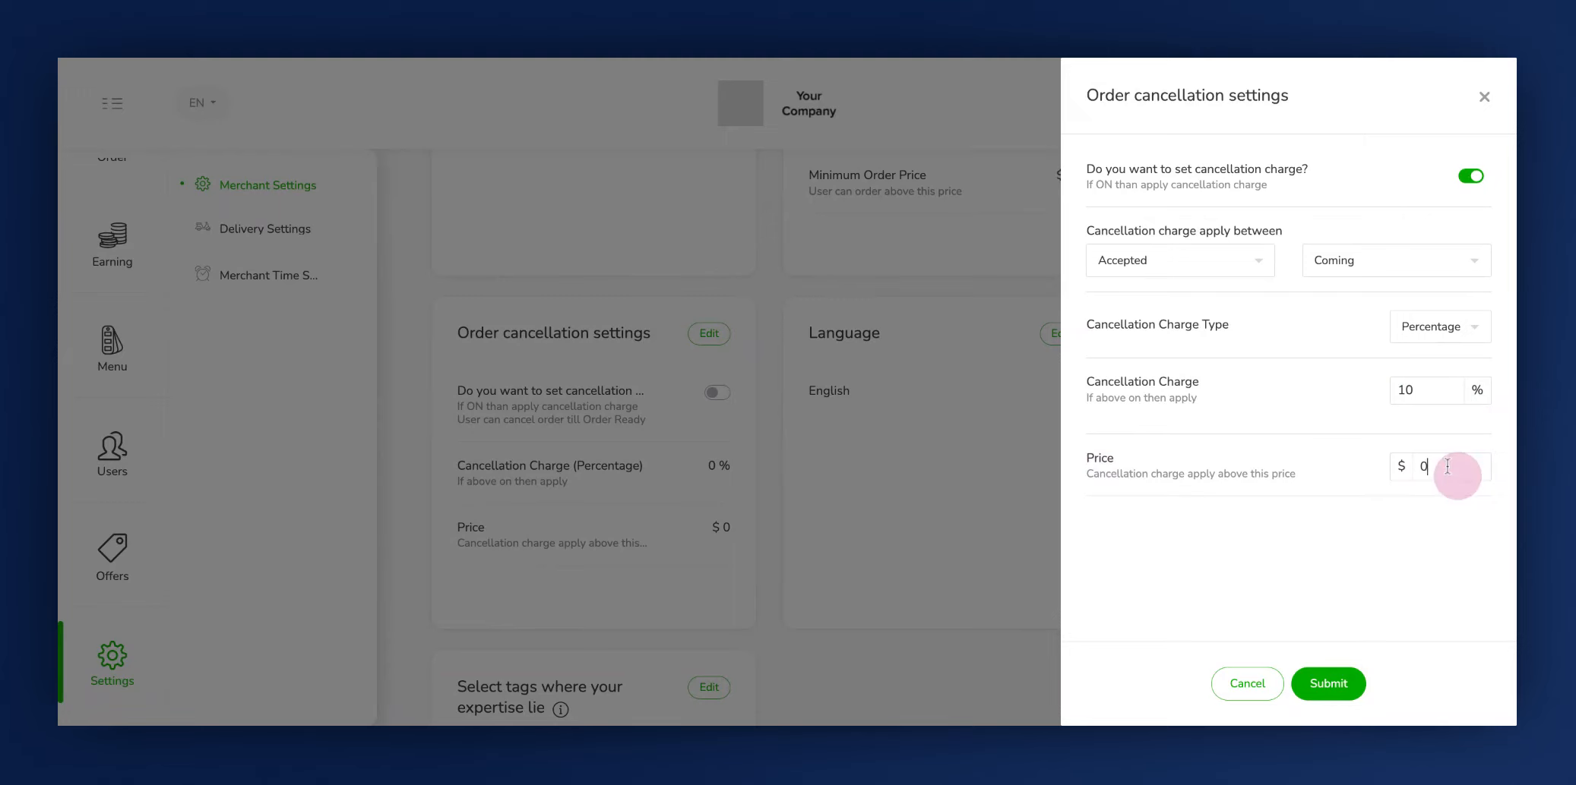
{"action": "key", "text": "BackSpace"}
{"action": "type", "text": "20"}
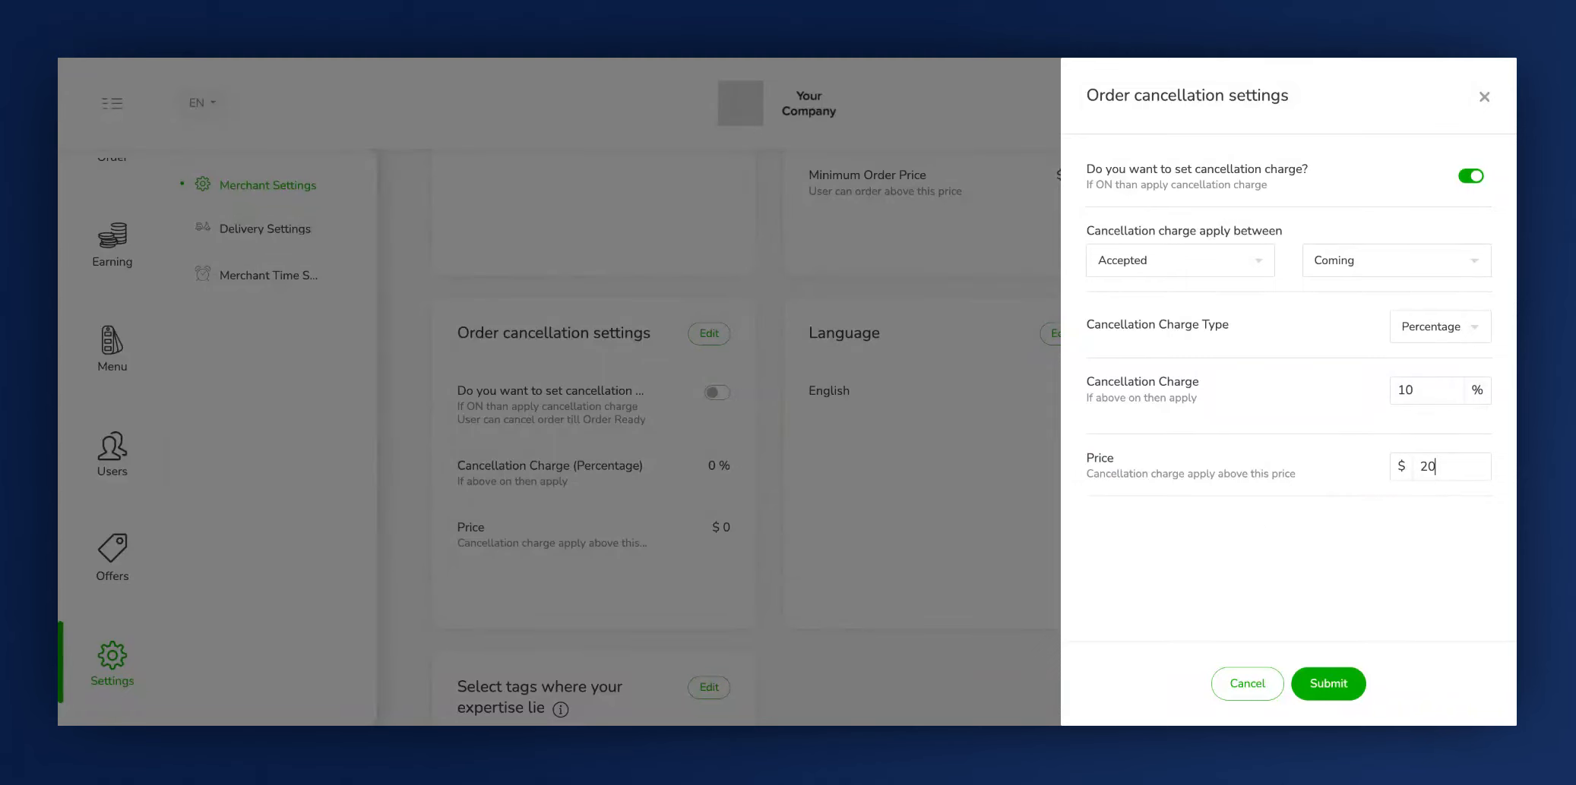
- Submit the order cancellation settings and authorize the update with the account password
{"action": "left_click", "coordinate": [1327, 684]}
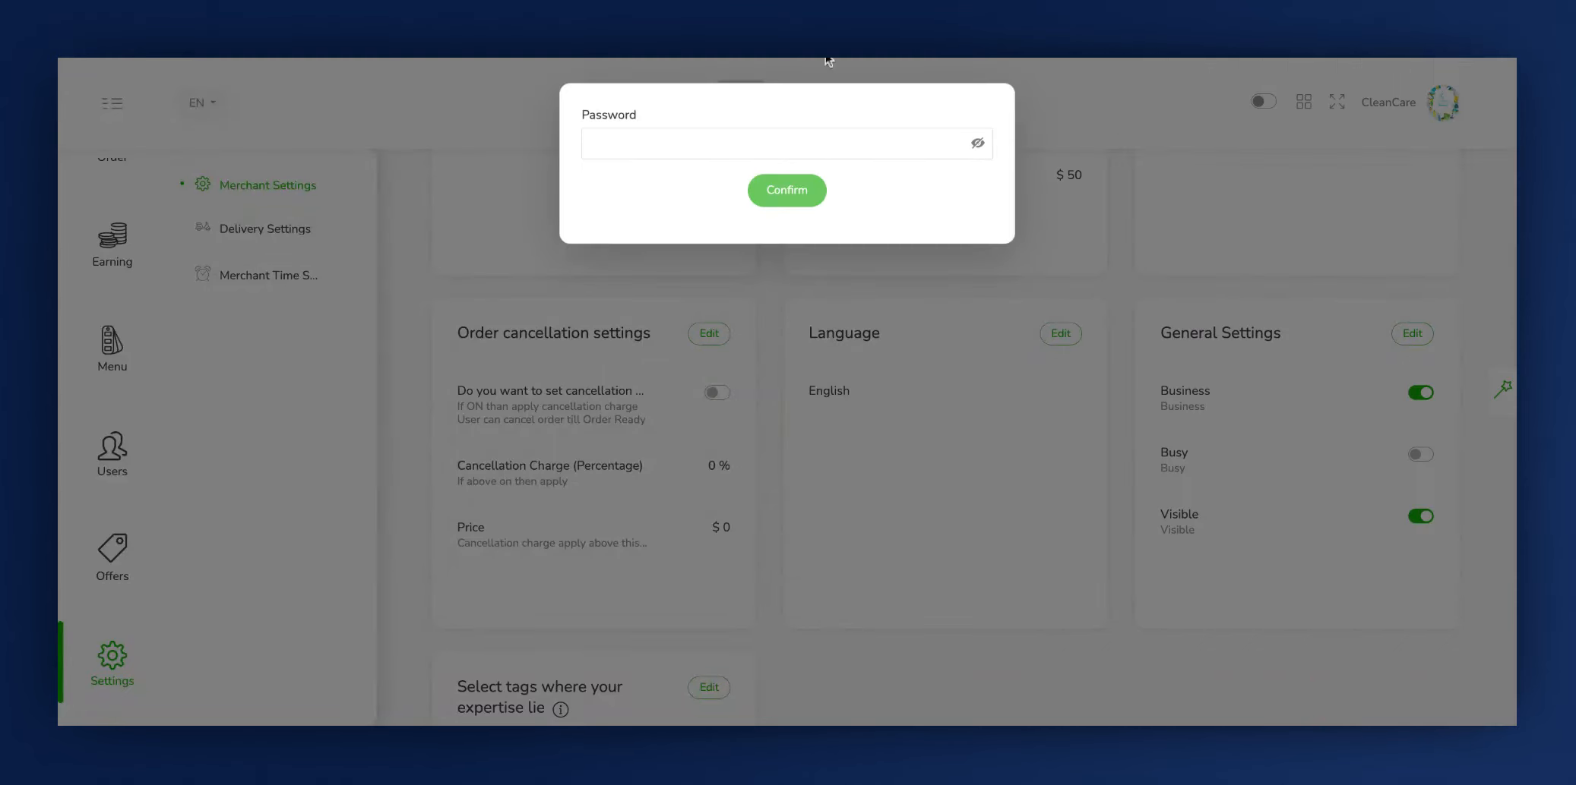
{"action": "left_click", "coordinate": [712, 149]}
{"action": "type", "text": "123456"}
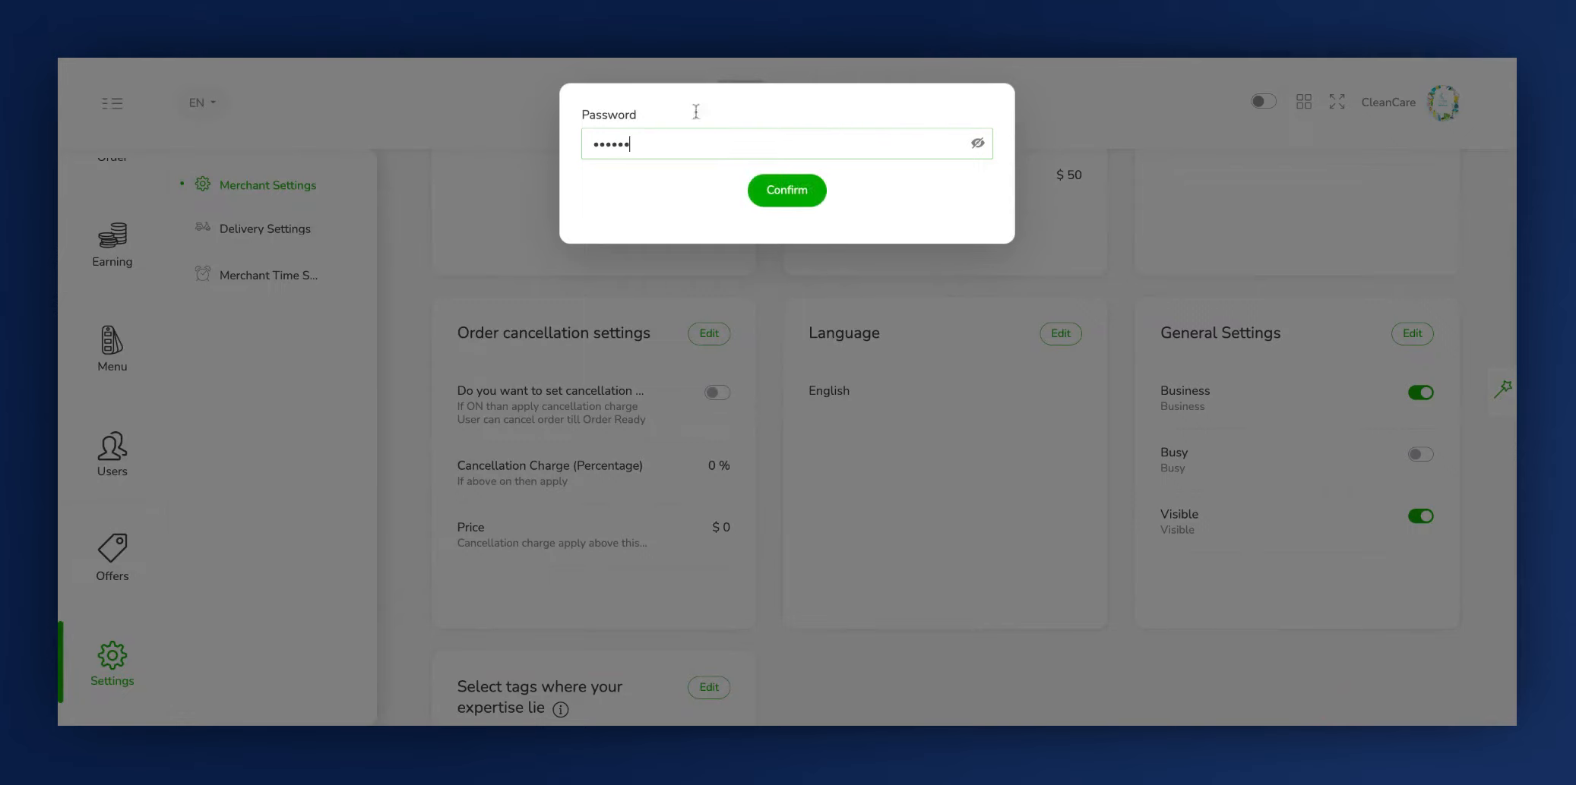
{"action": "left_click", "coordinate": [799, 196]}
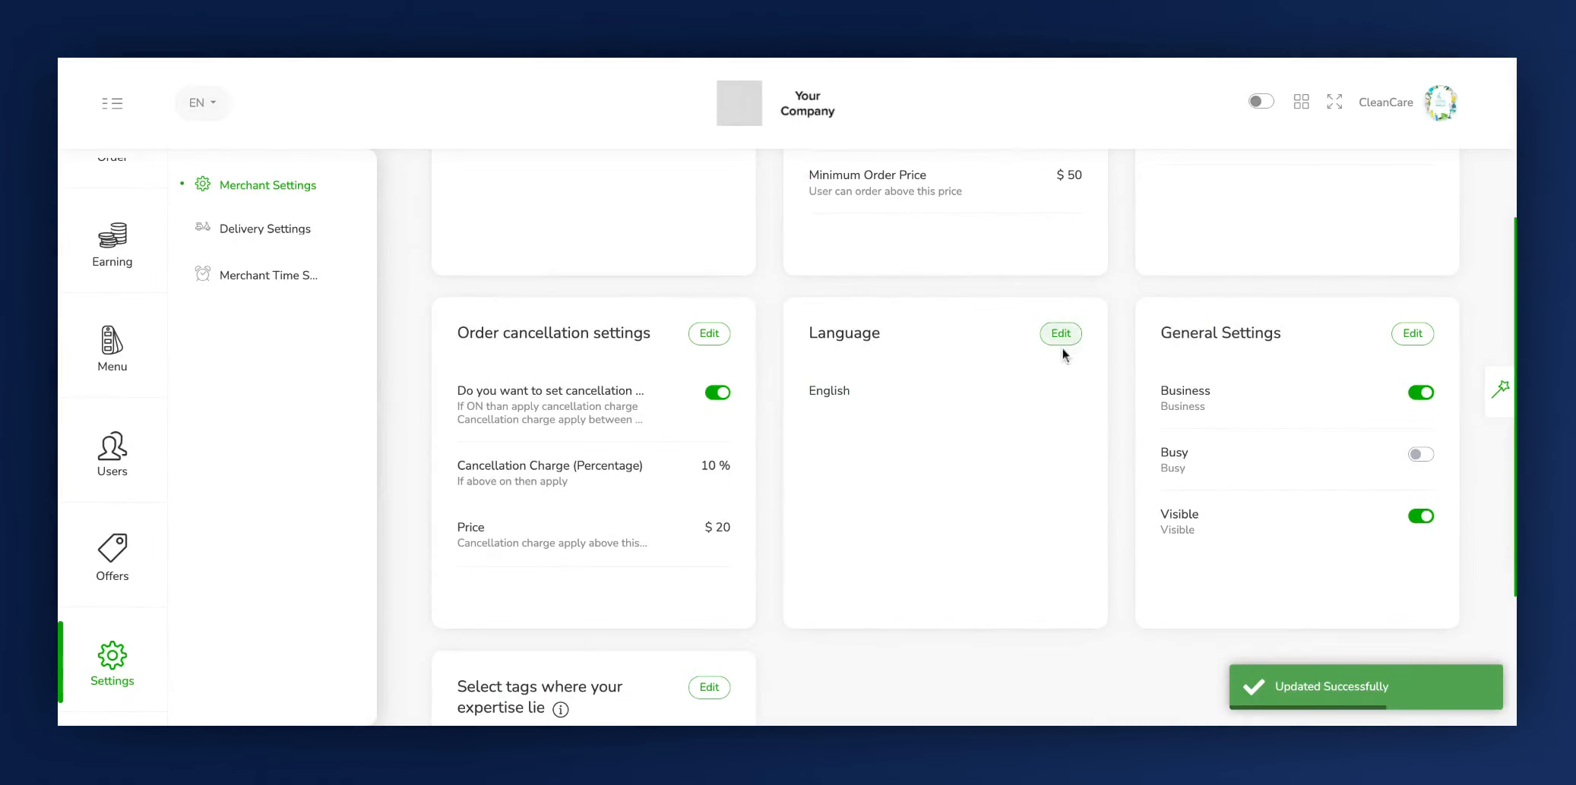
- In the language settings, select Arbic in addition to English
{"action": "left_click", "coordinate": [1060, 333]}
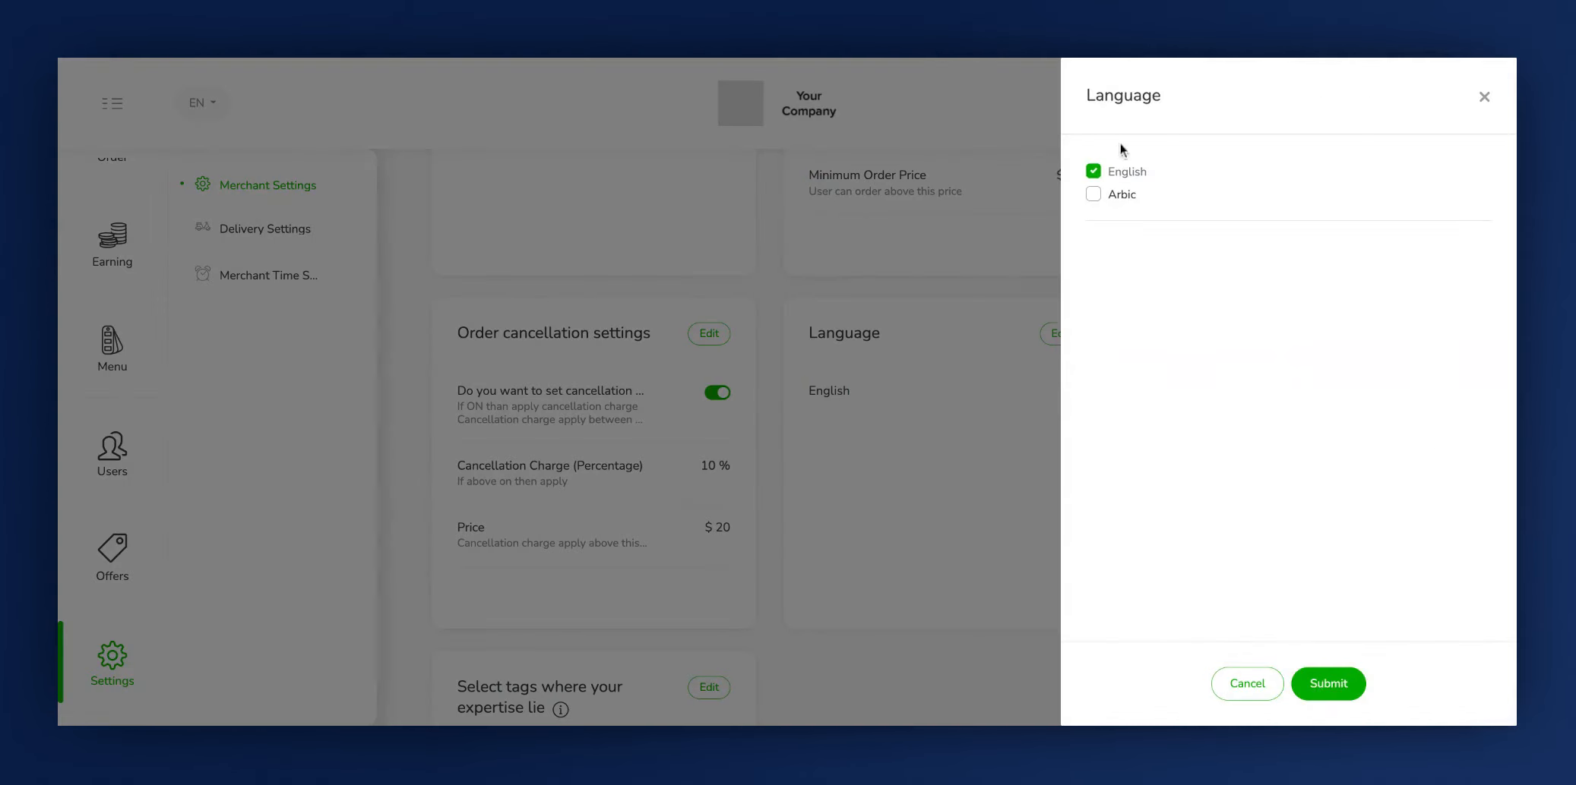
{"action": "left_click", "coordinate": [1118, 99]}
{"action": "left_click", "coordinate": [1094, 199]}
{"action": "left_click", "coordinate": [1130, 181]}
- Submit the language selection and authorize the update with the account password
{"action": "left_click", "coordinate": [1325, 682]}
{"action": "left_click", "coordinate": [860, 151]}
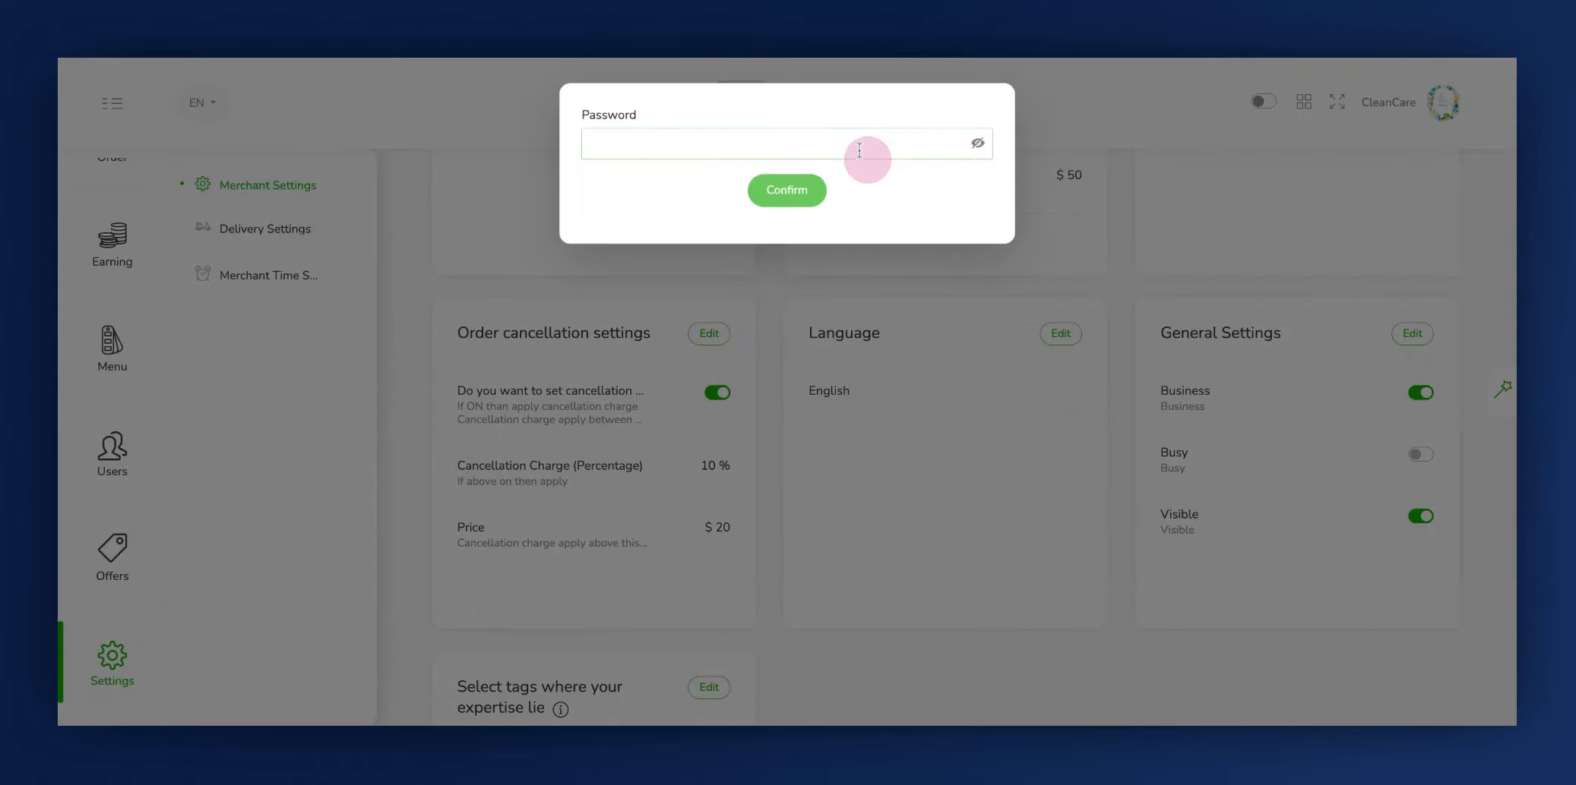
{"action": "type", "text": "123456"}
{"action": "left_click", "coordinate": [790, 193]}
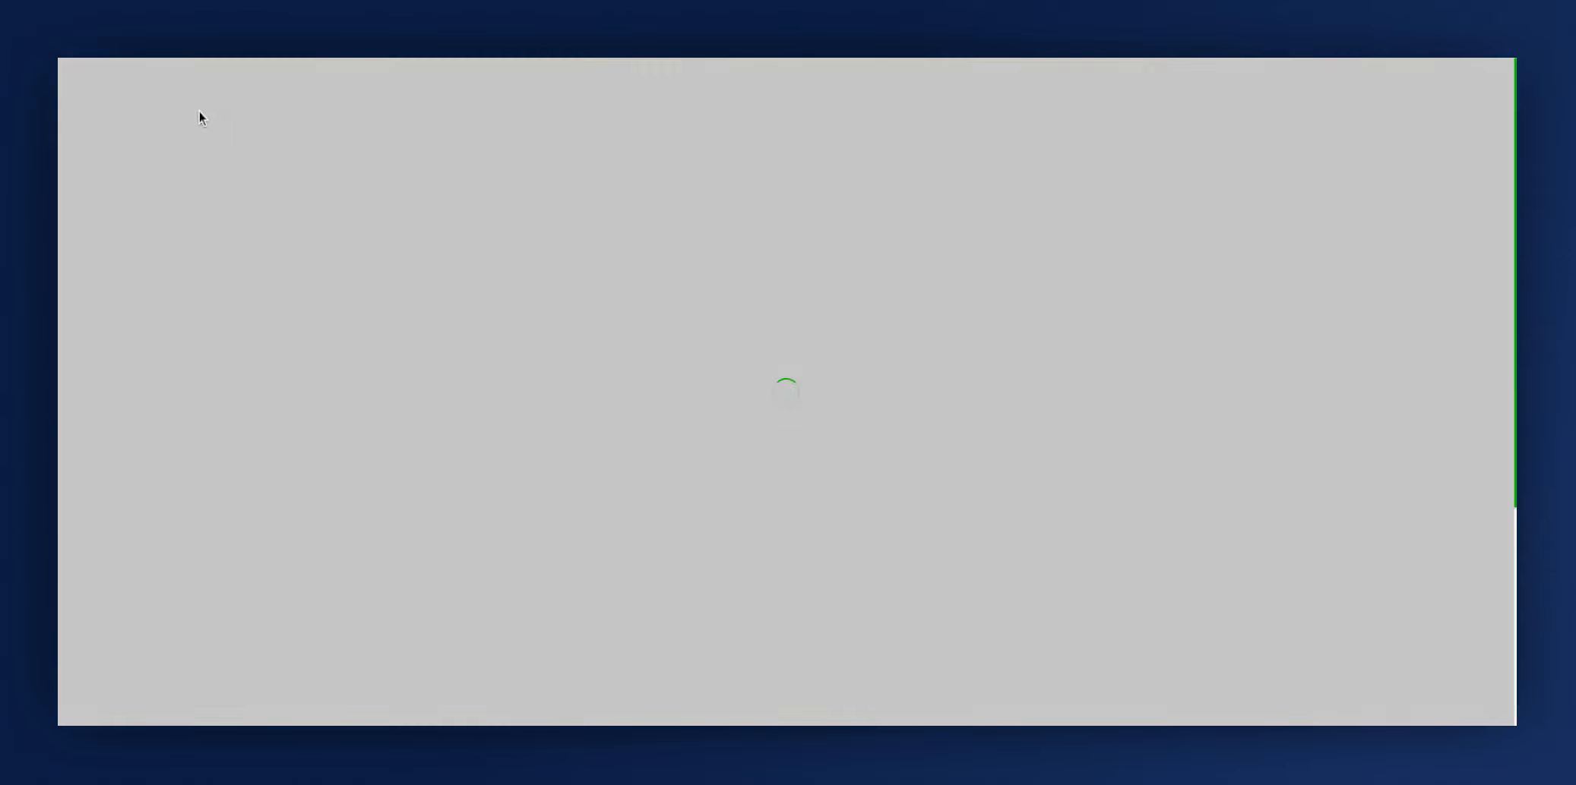
- Show the available interface languages and open the General Settings for editing
{"action": "left_click", "coordinate": [200, 102]}
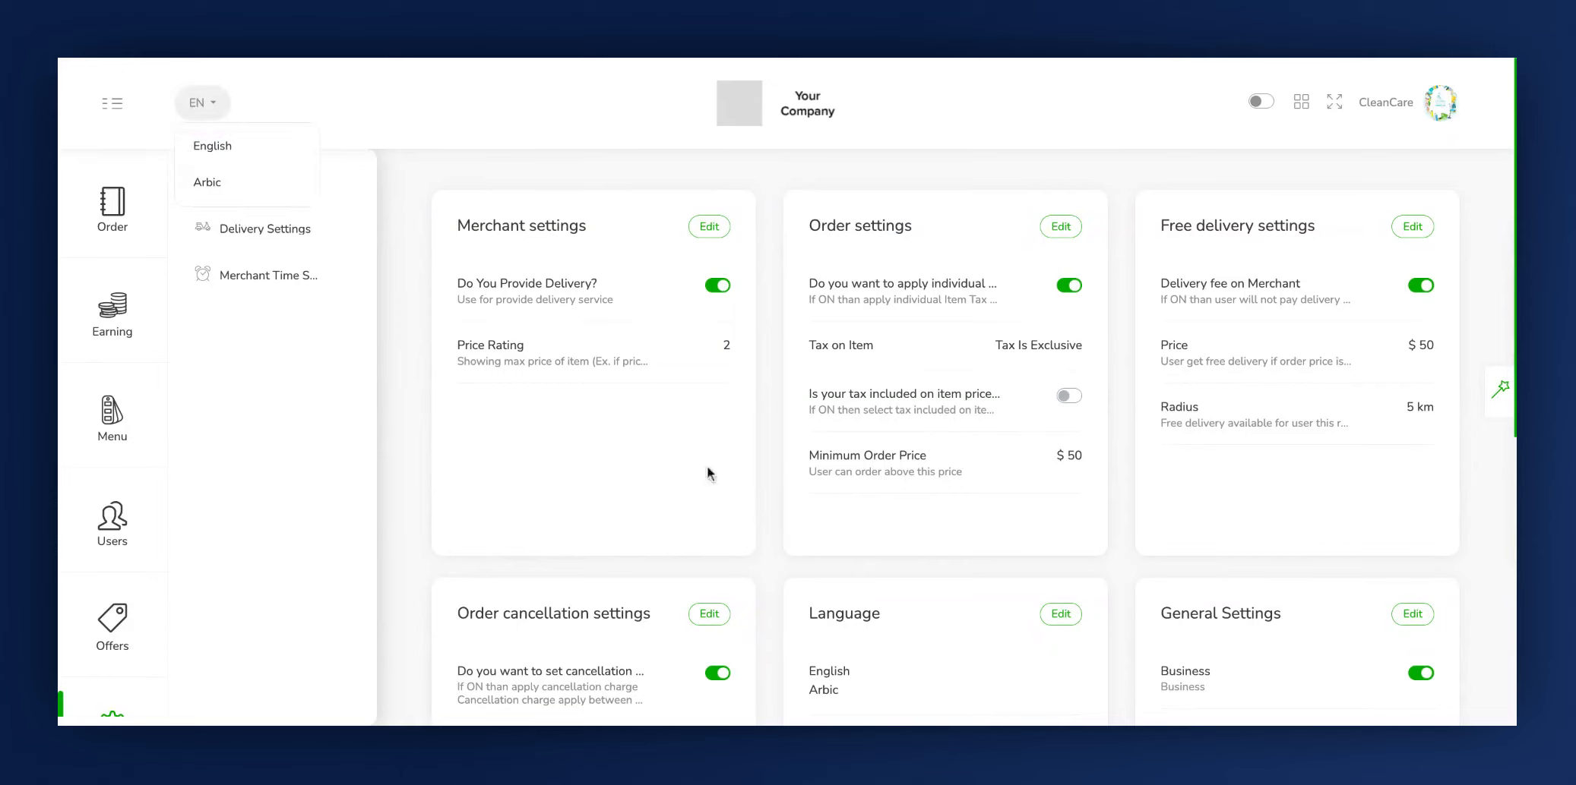
{"action": "scroll", "coordinate": [1179, 580], "scroll_direction": "down", "scroll_amount": 4}
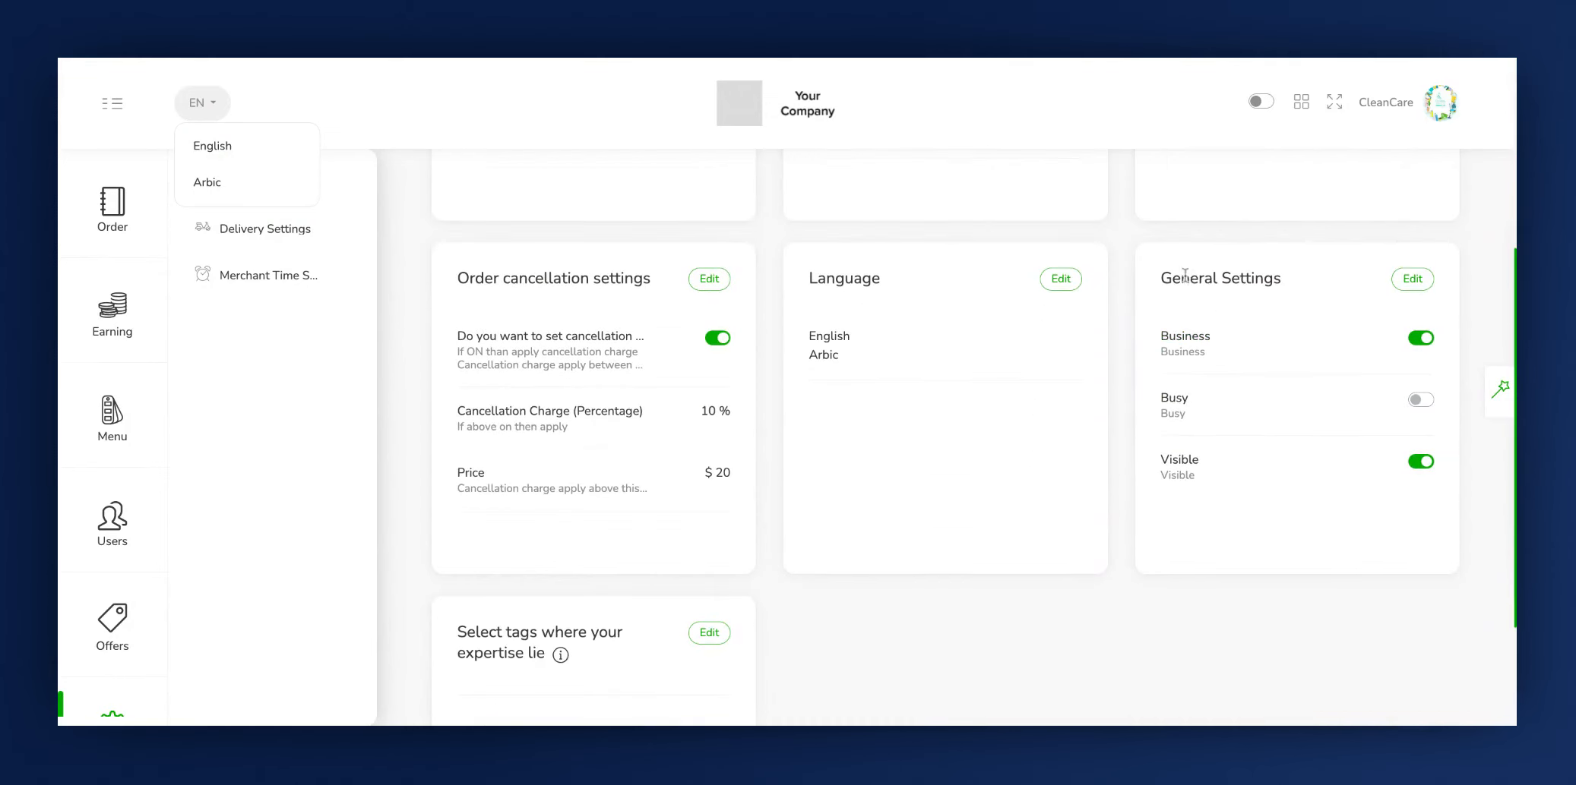
{"action": "left_click", "coordinate": [1197, 288]}
{"action": "left_click", "coordinate": [1414, 280]}
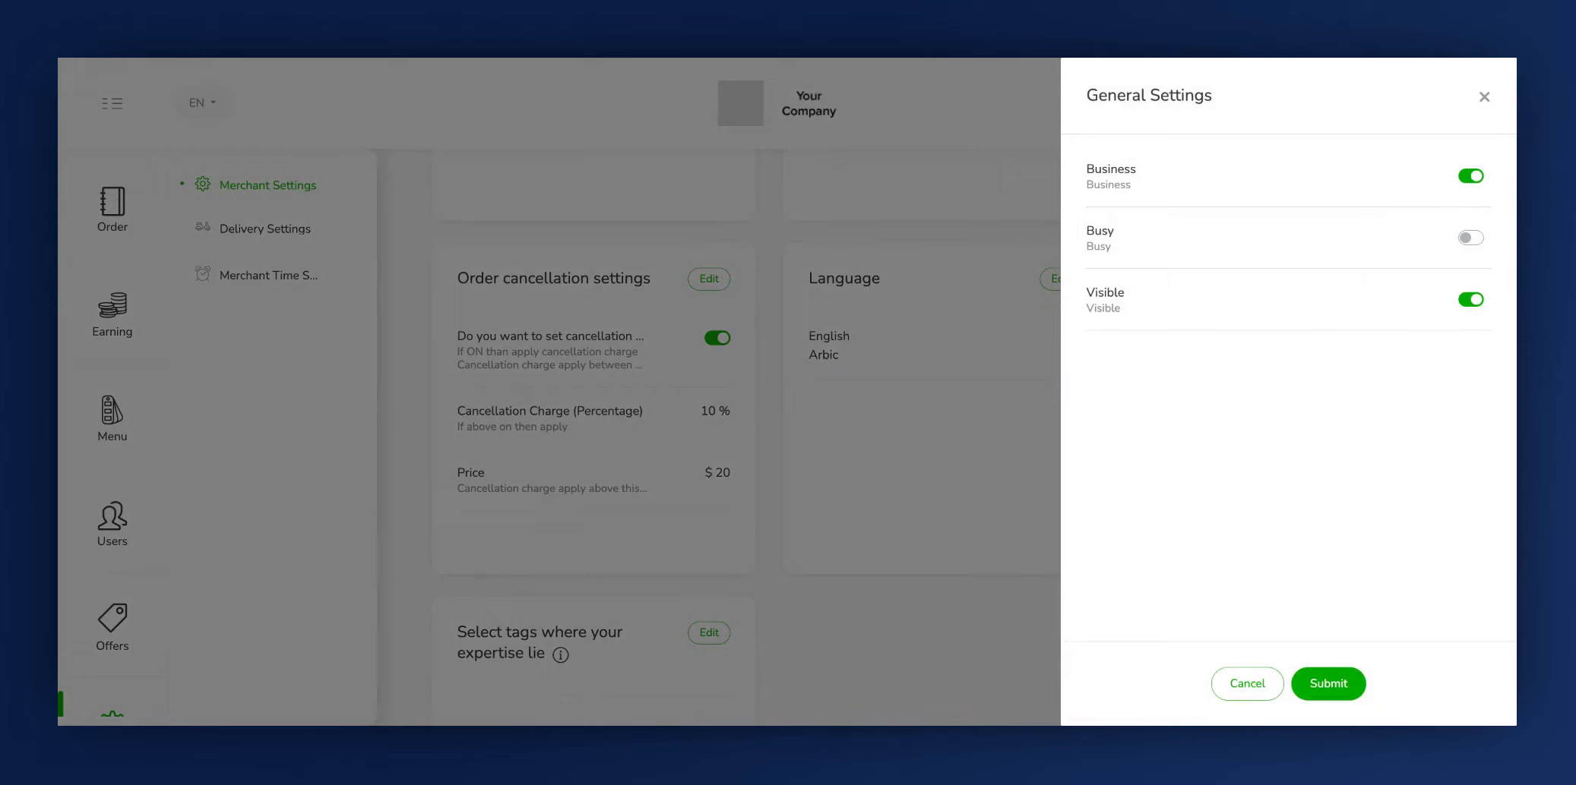
- Try toggling the Business, Busy and Visible options, leaving Business and Visible on and Busy off
{"action": "left_click", "coordinate": [1470, 182]}
{"action": "left_click", "coordinate": [1476, 186]}
{"action": "left_click", "coordinate": [1107, 246]}
{"action": "left_click", "coordinate": [1474, 240]}
{"action": "left_click", "coordinate": [1470, 238]}
{"action": "left_click", "coordinate": [1115, 300]}
{"action": "left_click", "coordinate": [1474, 304]}
{"action": "left_click", "coordinate": [1469, 301]}
- Submit the general settings and authorize the update with the account password
{"action": "left_click", "coordinate": [1299, 677]}
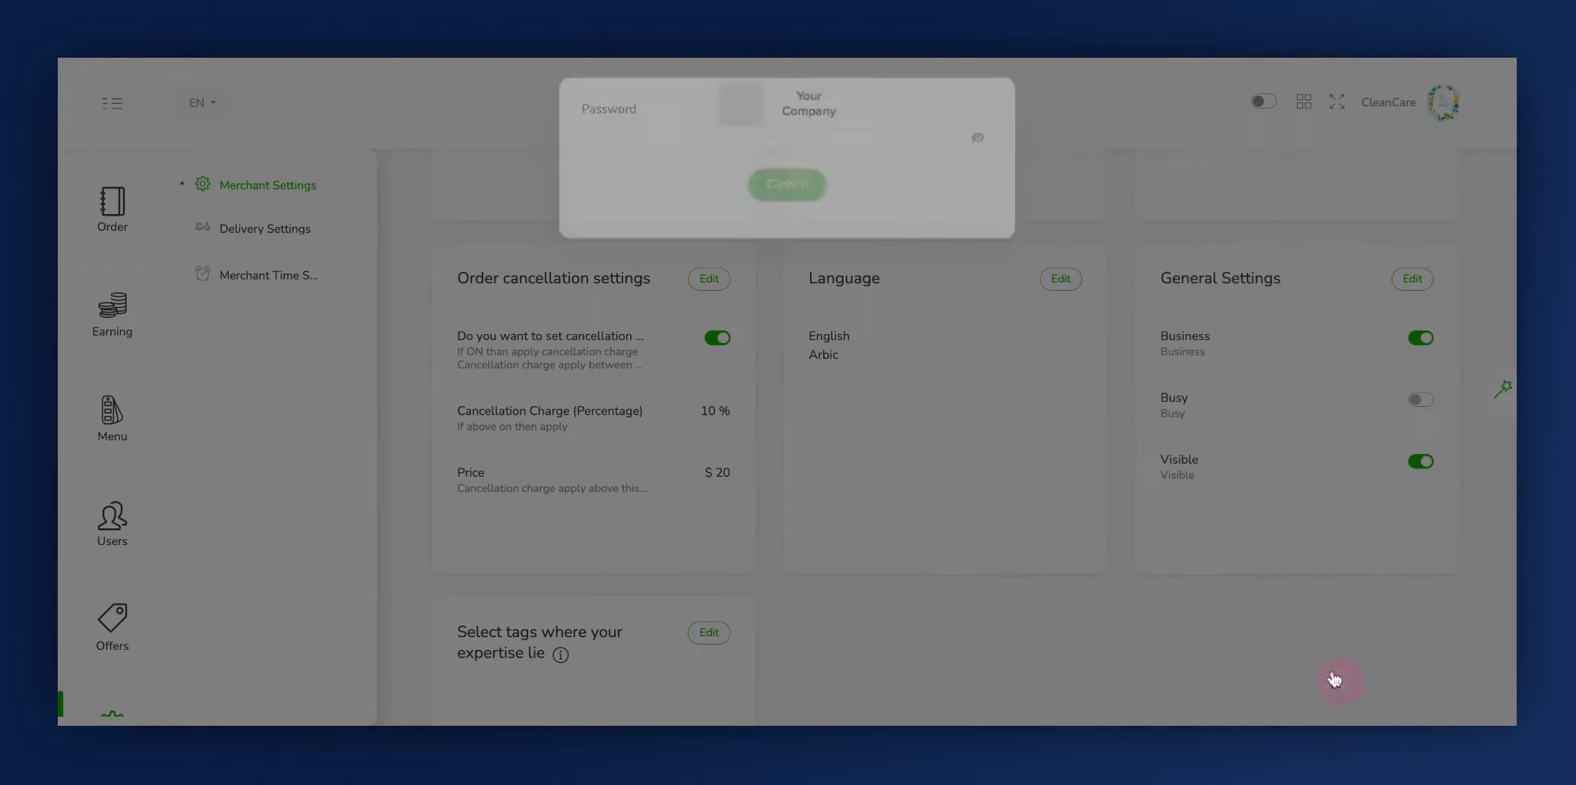
{"action": "left_click", "coordinate": [803, 146]}
{"action": "type", "text": "••••••"}
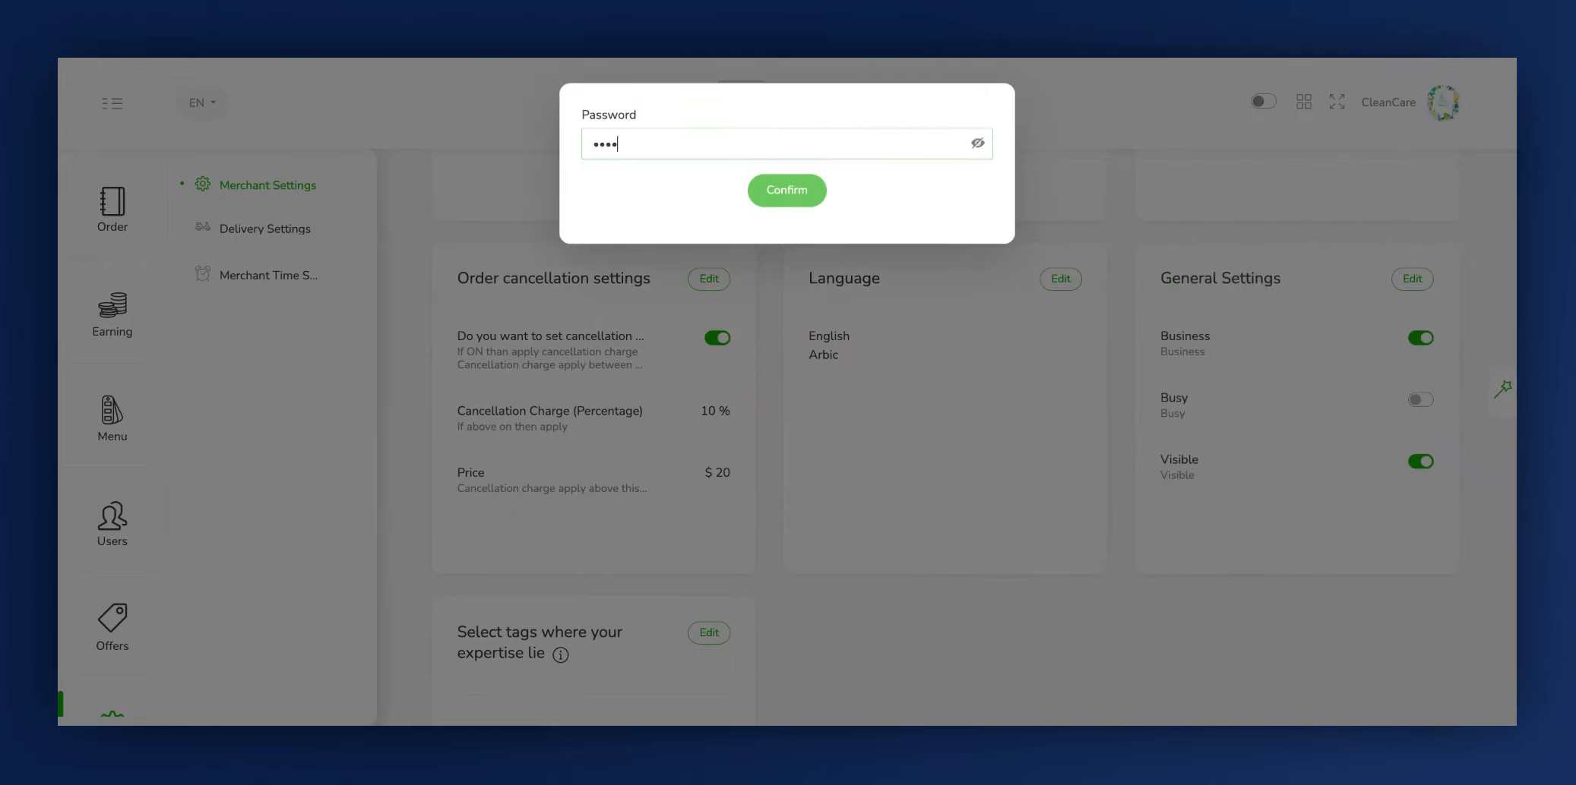
{"action": "left_click", "coordinate": [805, 199]}
- Open the expertise tags for editing to check which are available, and close them without changes
{"action": "scroll", "coordinate": [701, 450], "scroll_direction": "down", "scroll_amount": 3}
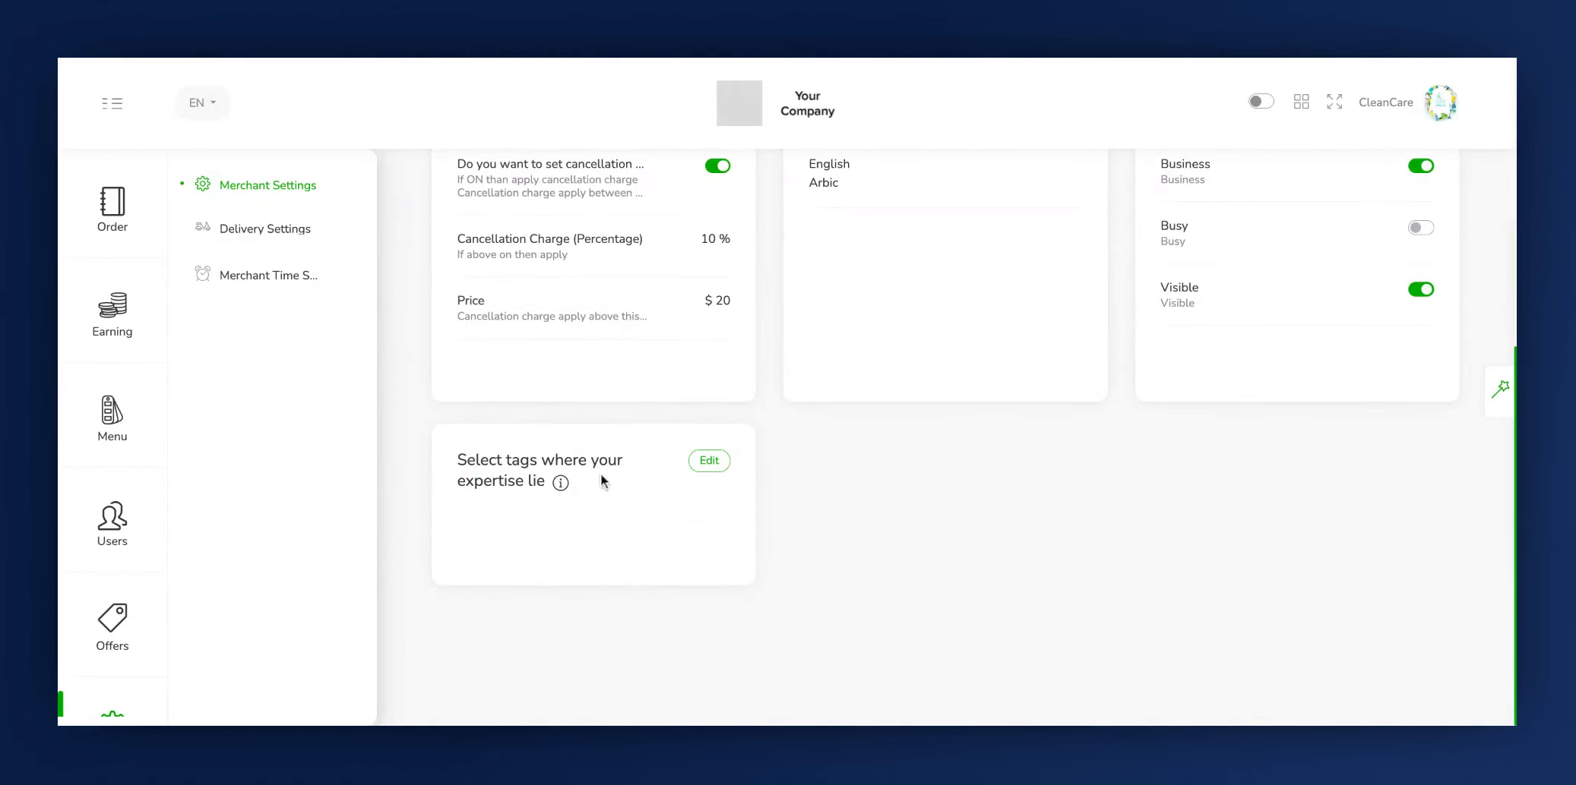
{"action": "left_click", "coordinate": [709, 461]}
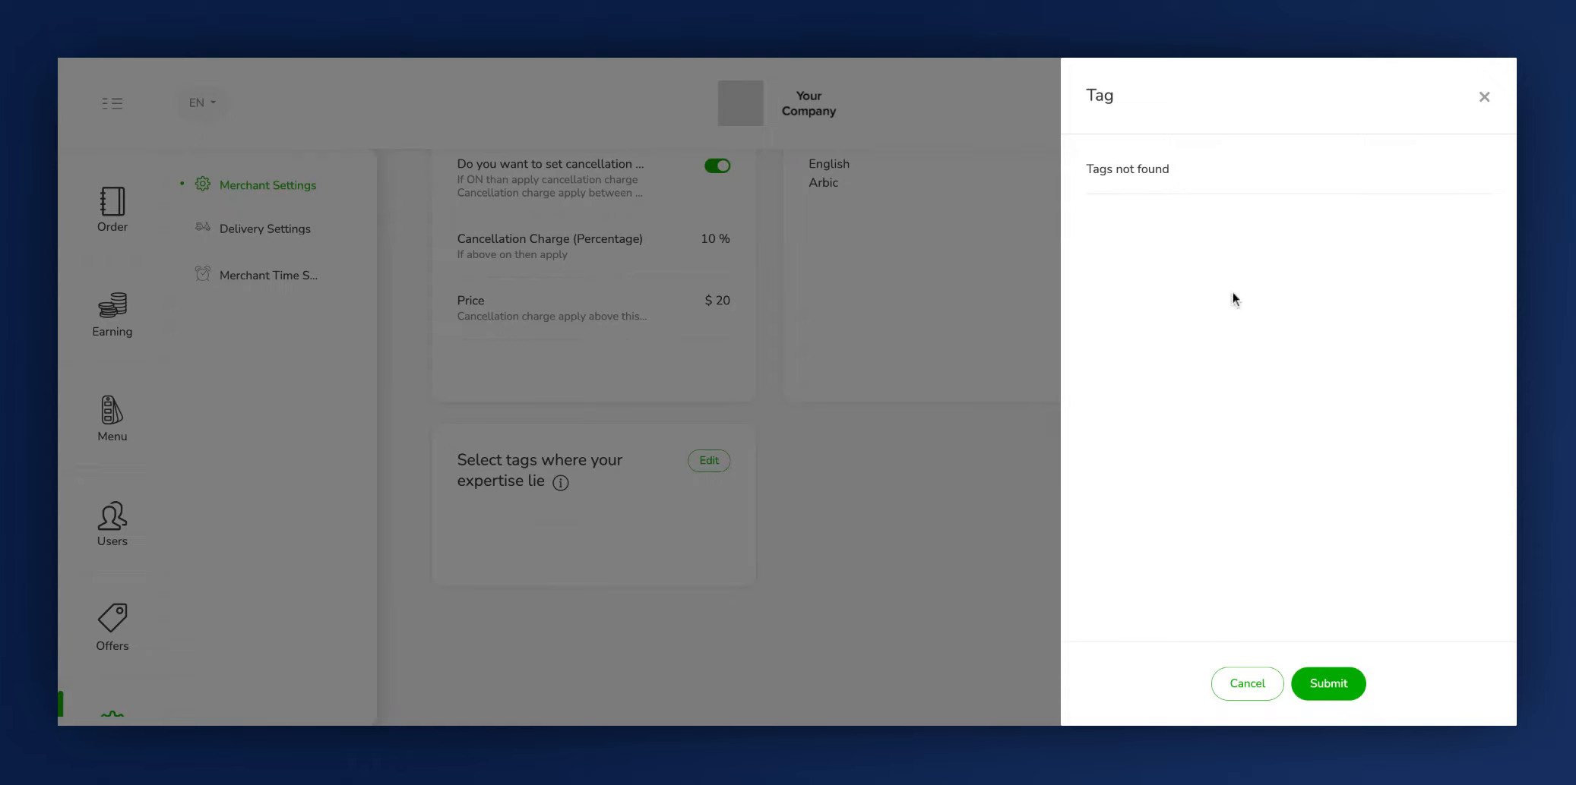
{"action": "left_click", "coordinate": [1484, 97]}
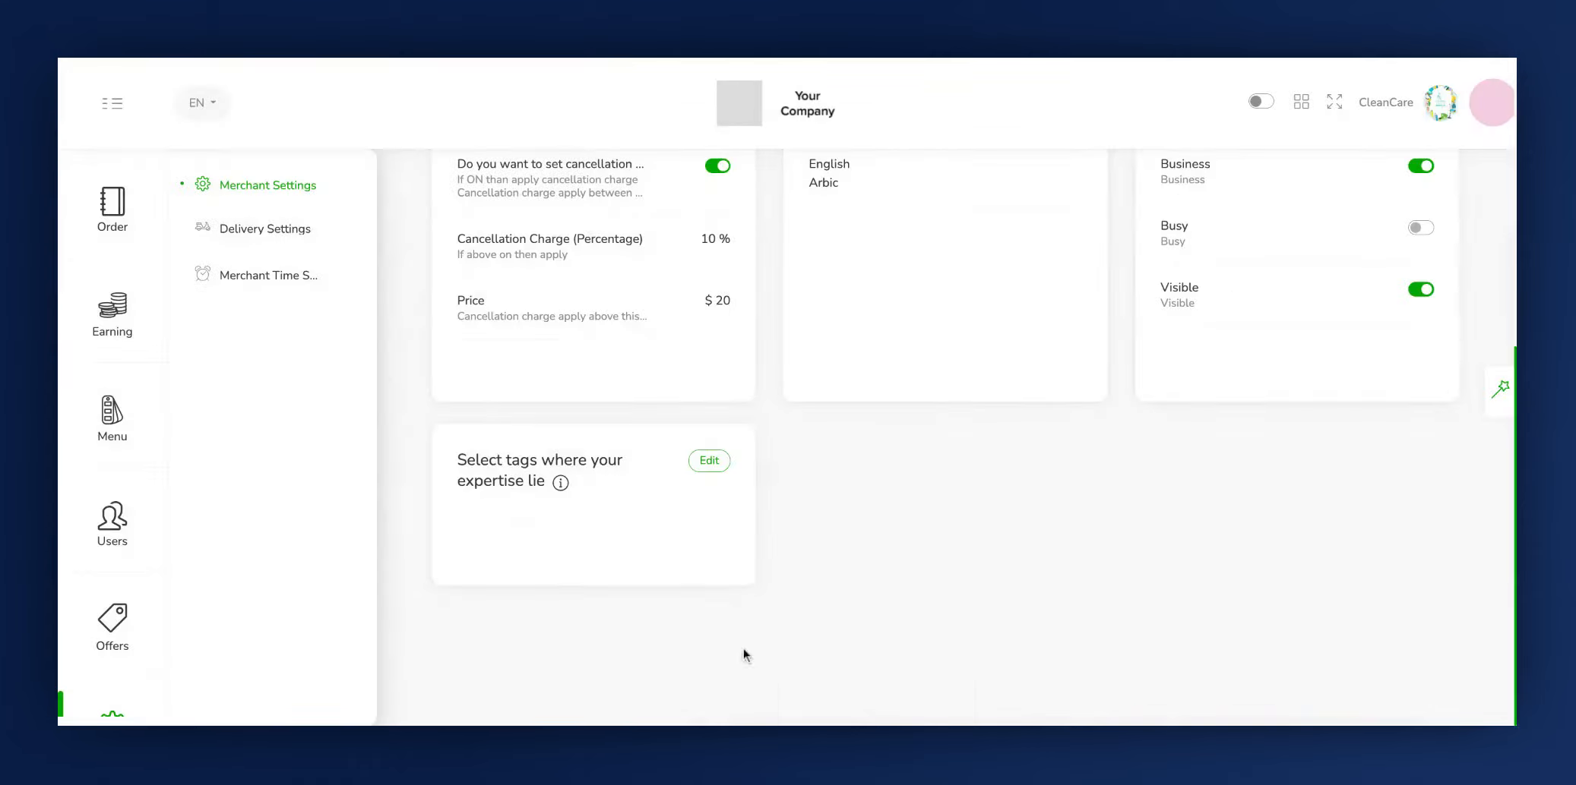
- In the delivery slot settings, keep user order scheduling on and set the minimum time after which users can schedule to 20 min
{"action": "left_click", "coordinate": [262, 230]}
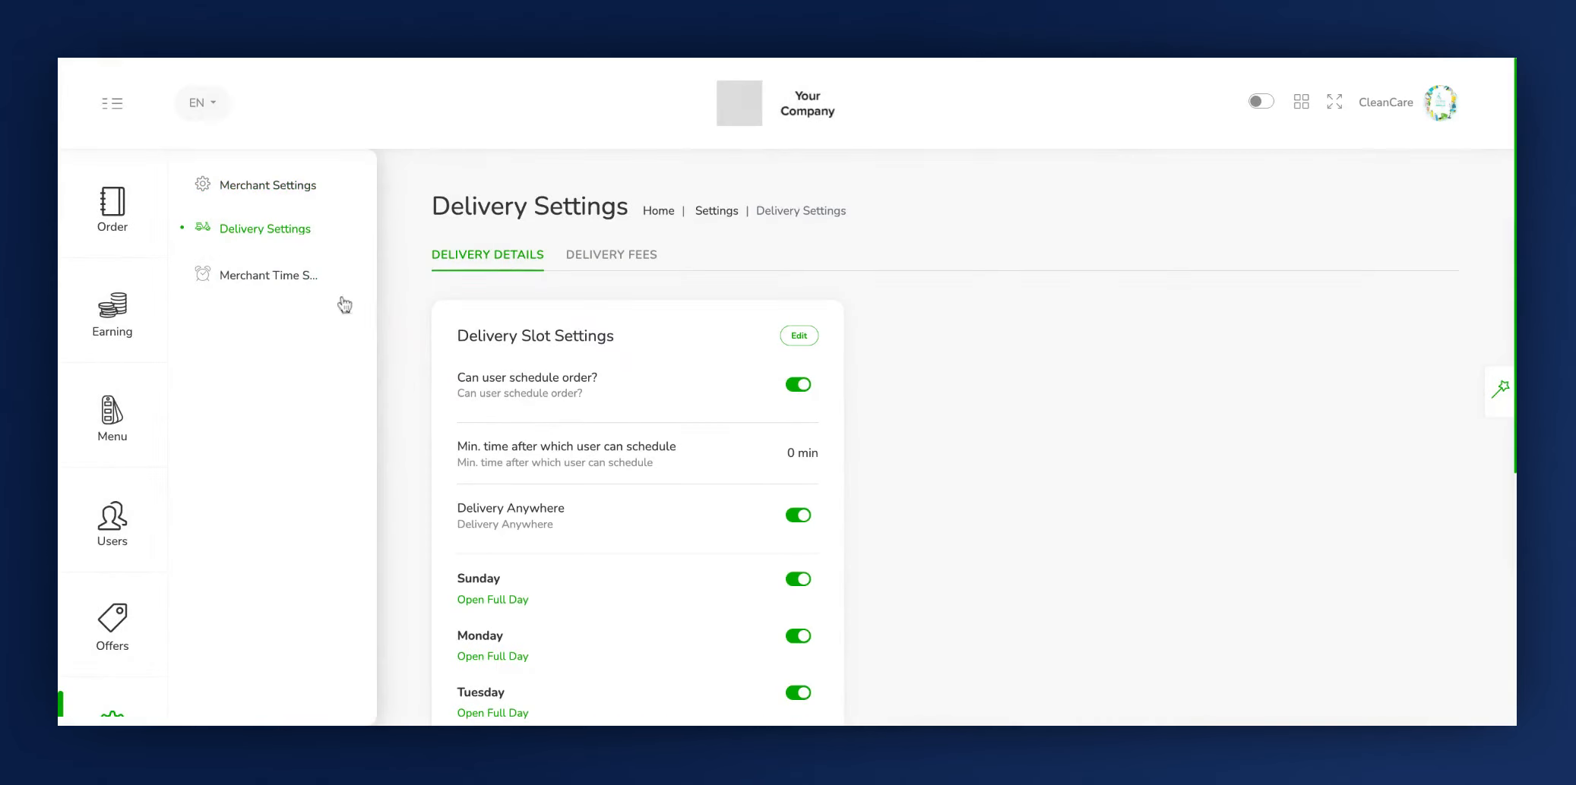
{"action": "left_click", "coordinate": [800, 337]}
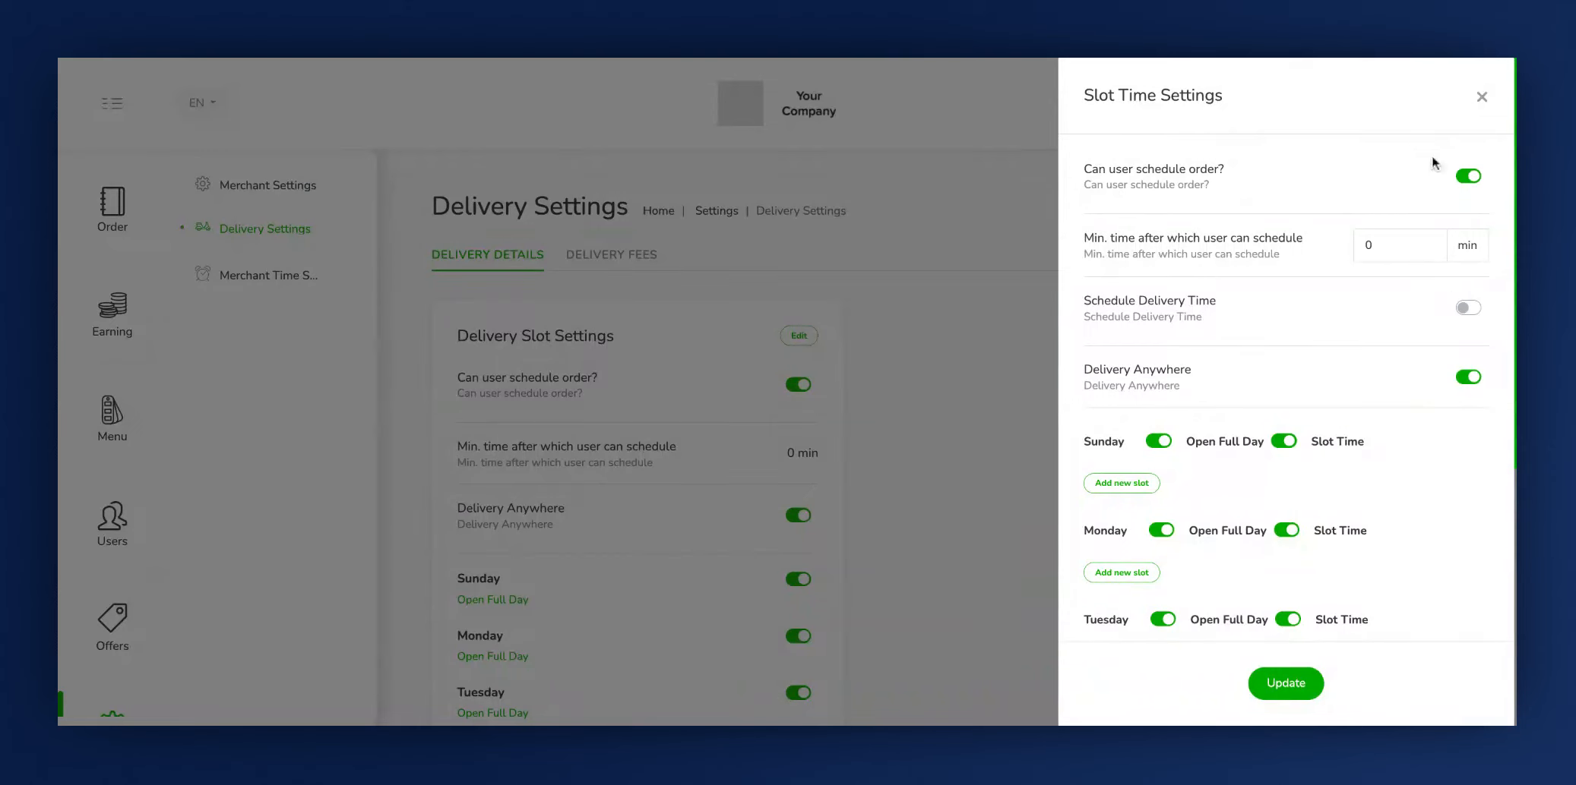
{"action": "left_click", "coordinate": [1464, 179]}
{"action": "left_click", "coordinate": [1467, 178]}
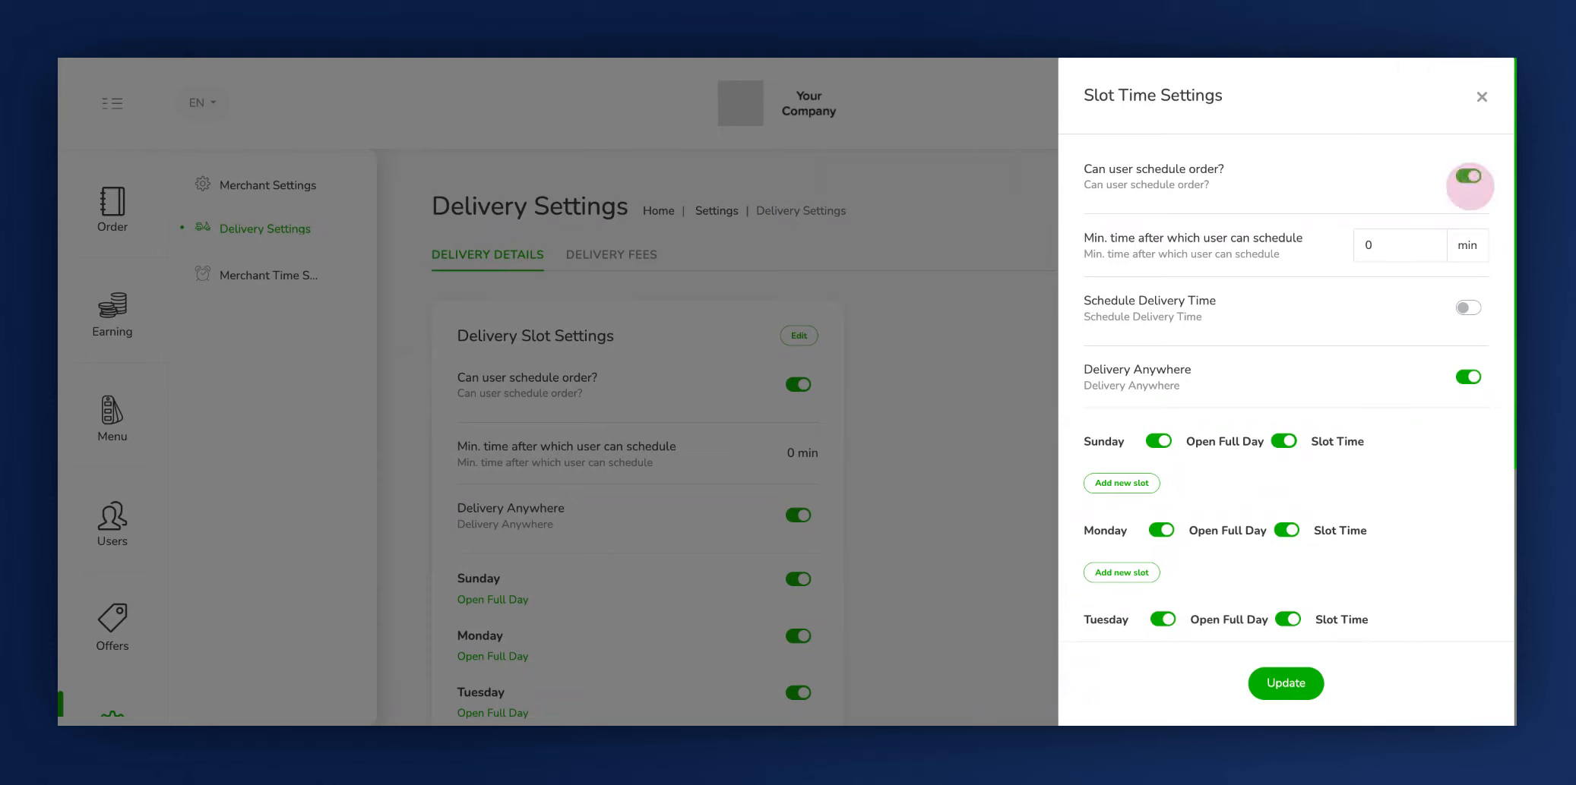
{"action": "left_click", "coordinate": [1094, 247]}
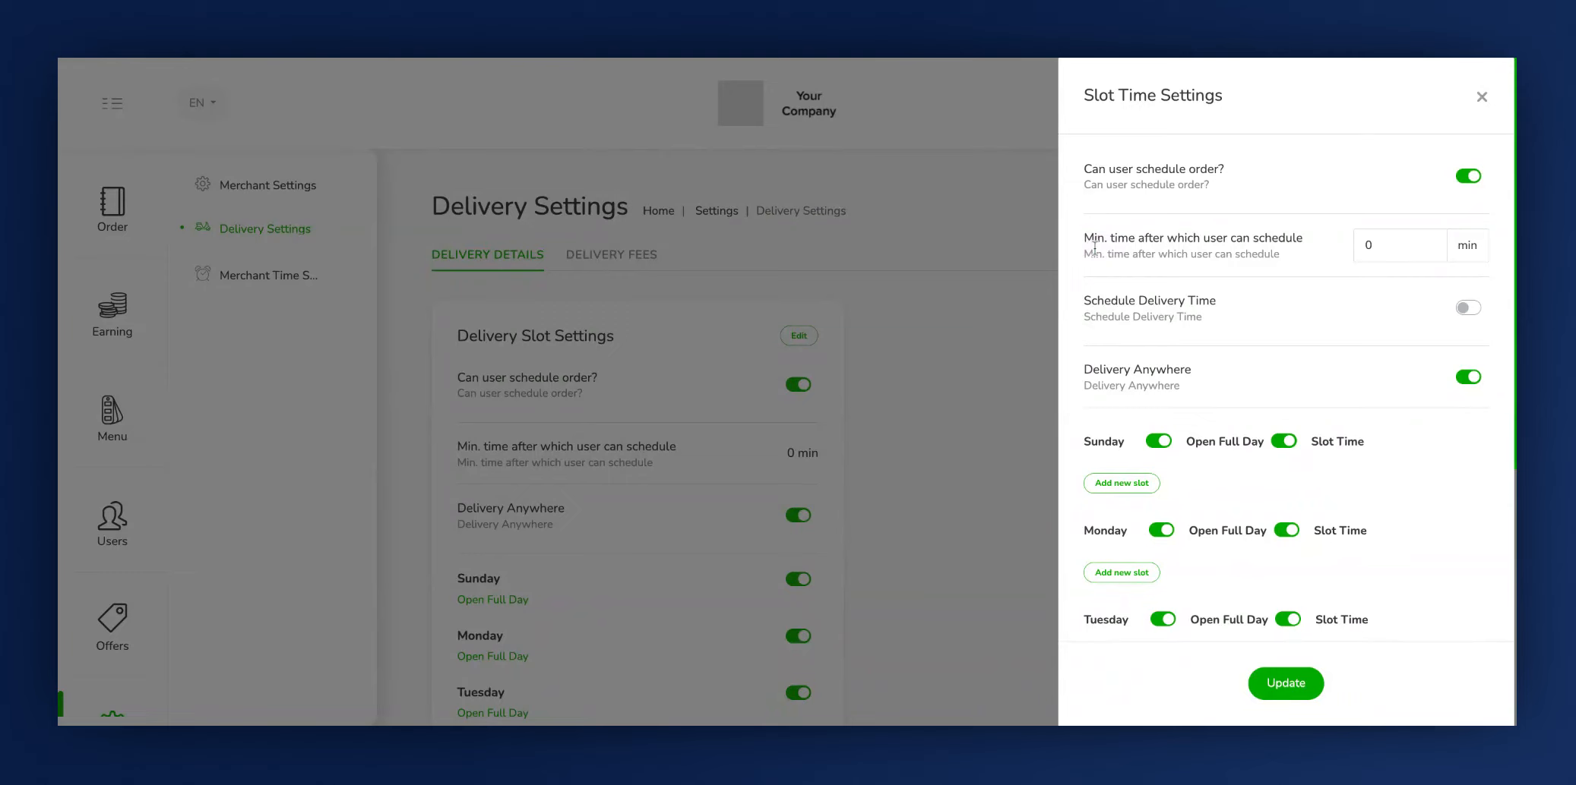
{"action": "left_click", "coordinate": [1414, 244]}
{"action": "key", "text": "BackSpace"}
{"action": "type", "text": "20"}
- Turn on Schedule Delivery Time and replace Delivery Anywhere with a delivery radius of 2
{"action": "left_click", "coordinate": [1098, 310]}
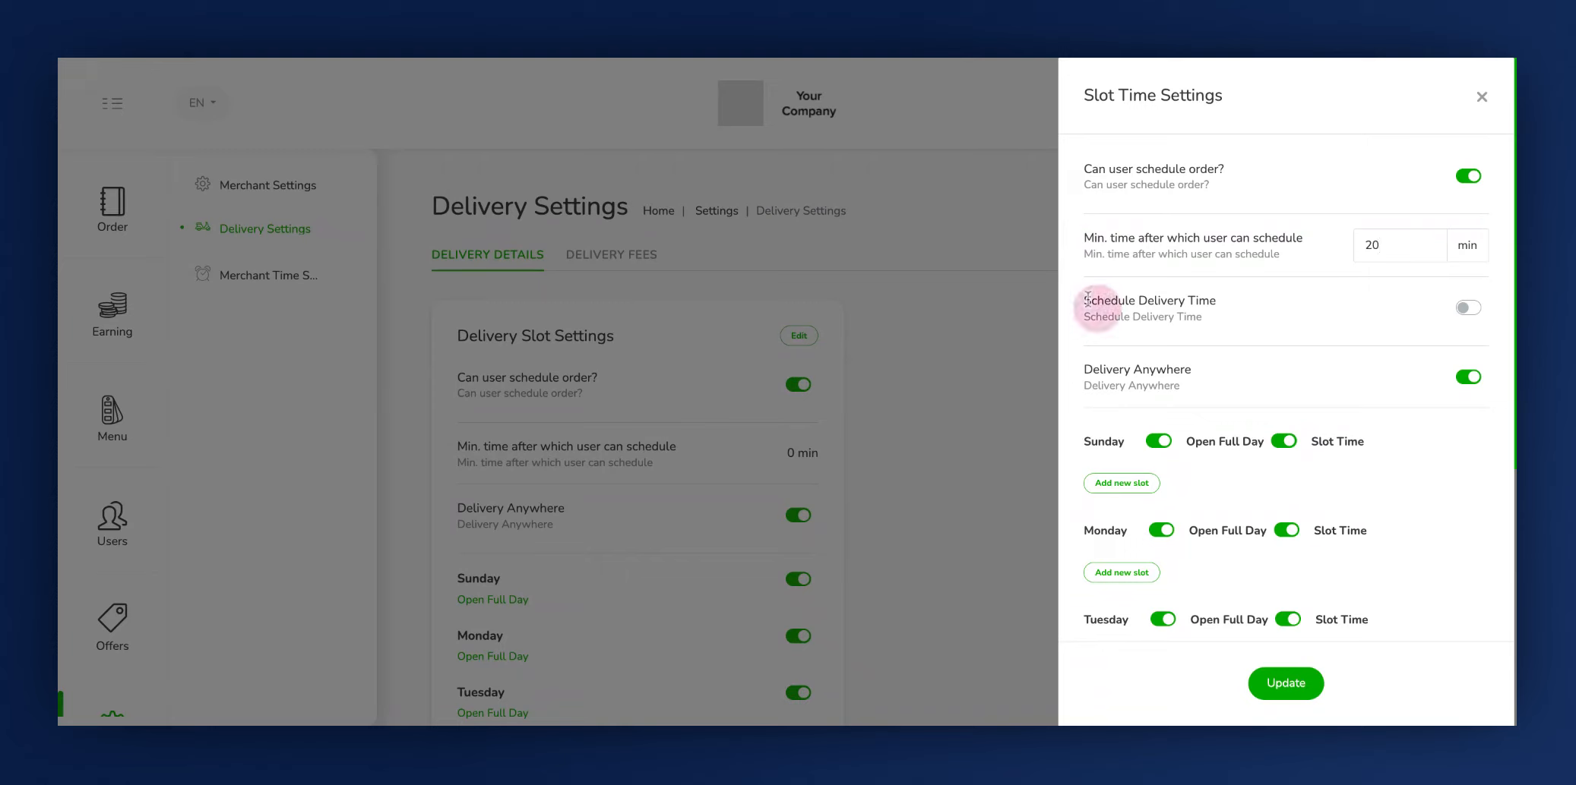
{"action": "left_click", "coordinate": [1470, 308]}
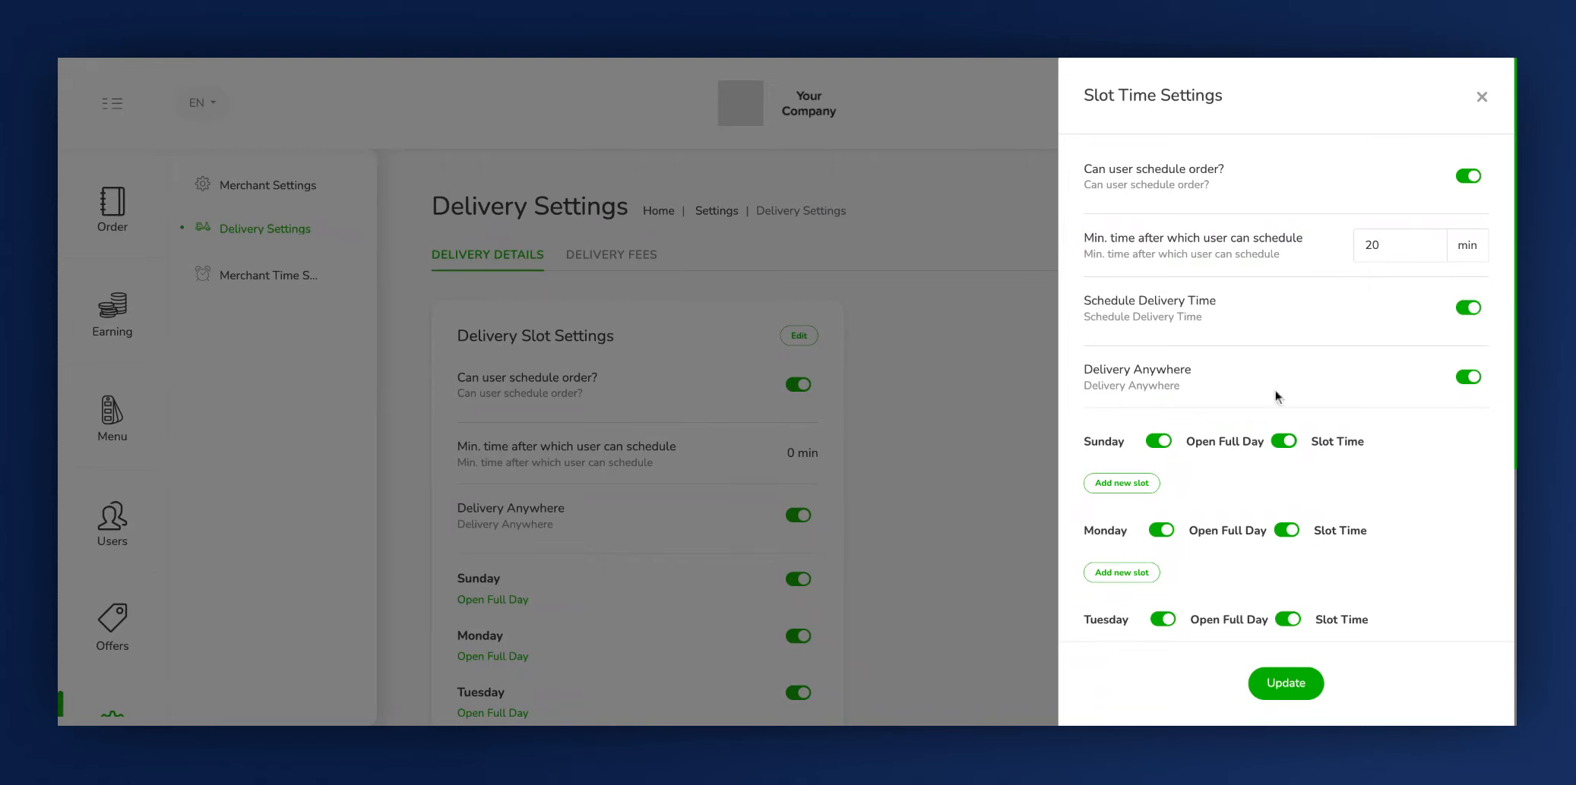
{"action": "left_click", "coordinate": [1097, 376]}
{"action": "left_click", "coordinate": [1469, 377]}
{"action": "left_click", "coordinate": [1390, 441]}
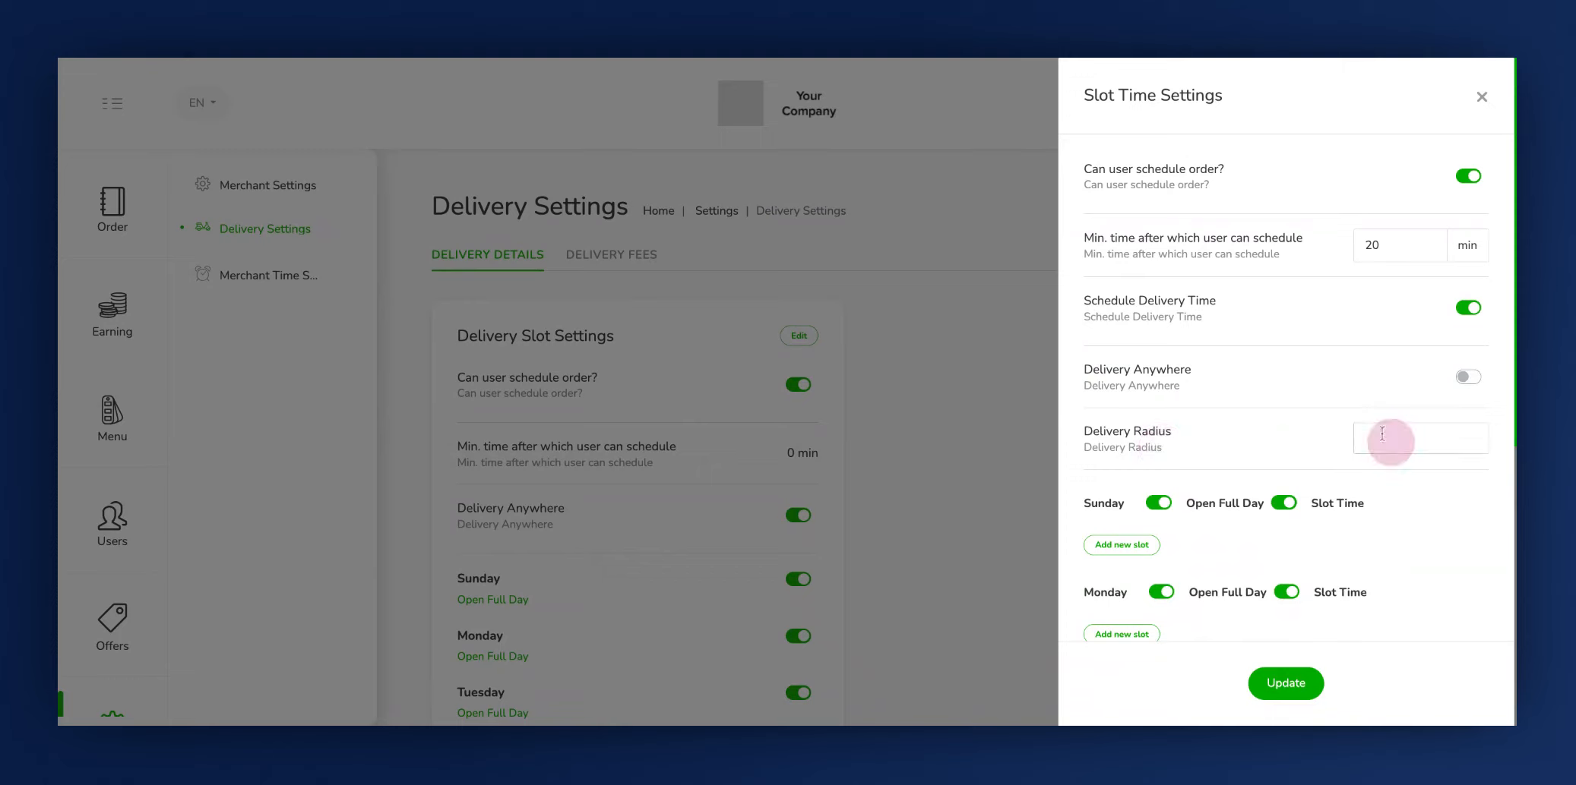
{"action": "type", "text": "2"}
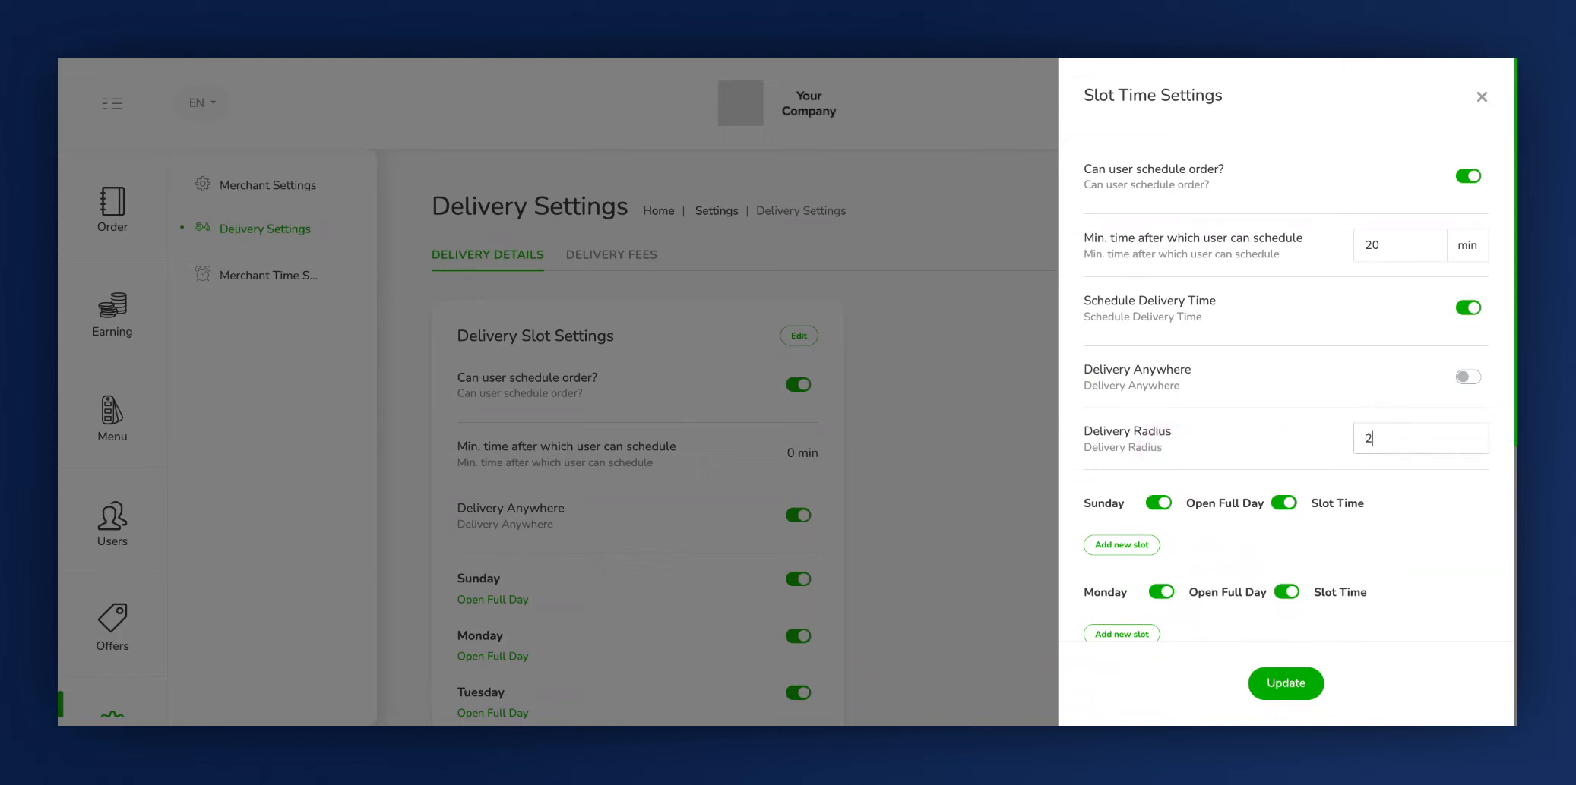
- Replace Sunday's full-day opening with a slot from 01:00 PM to 04:00 PM and update the slot time settings
{"action": "scroll", "coordinate": [1144, 441], "scroll_direction": "down", "scroll_amount": 3}
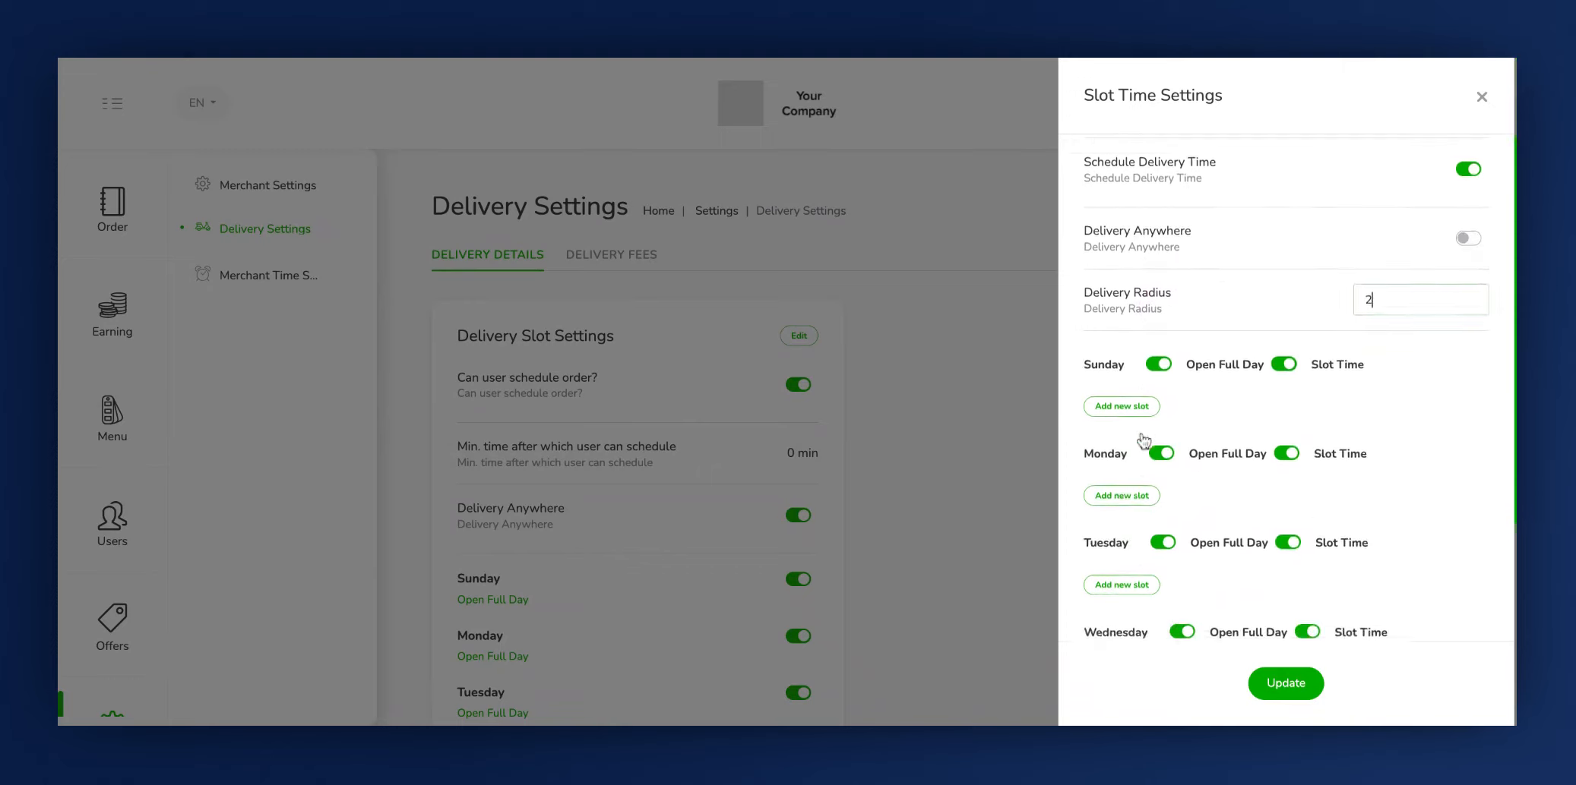
{"action": "scroll", "coordinate": [1143, 441], "scroll_direction": "down", "scroll_amount": 1}
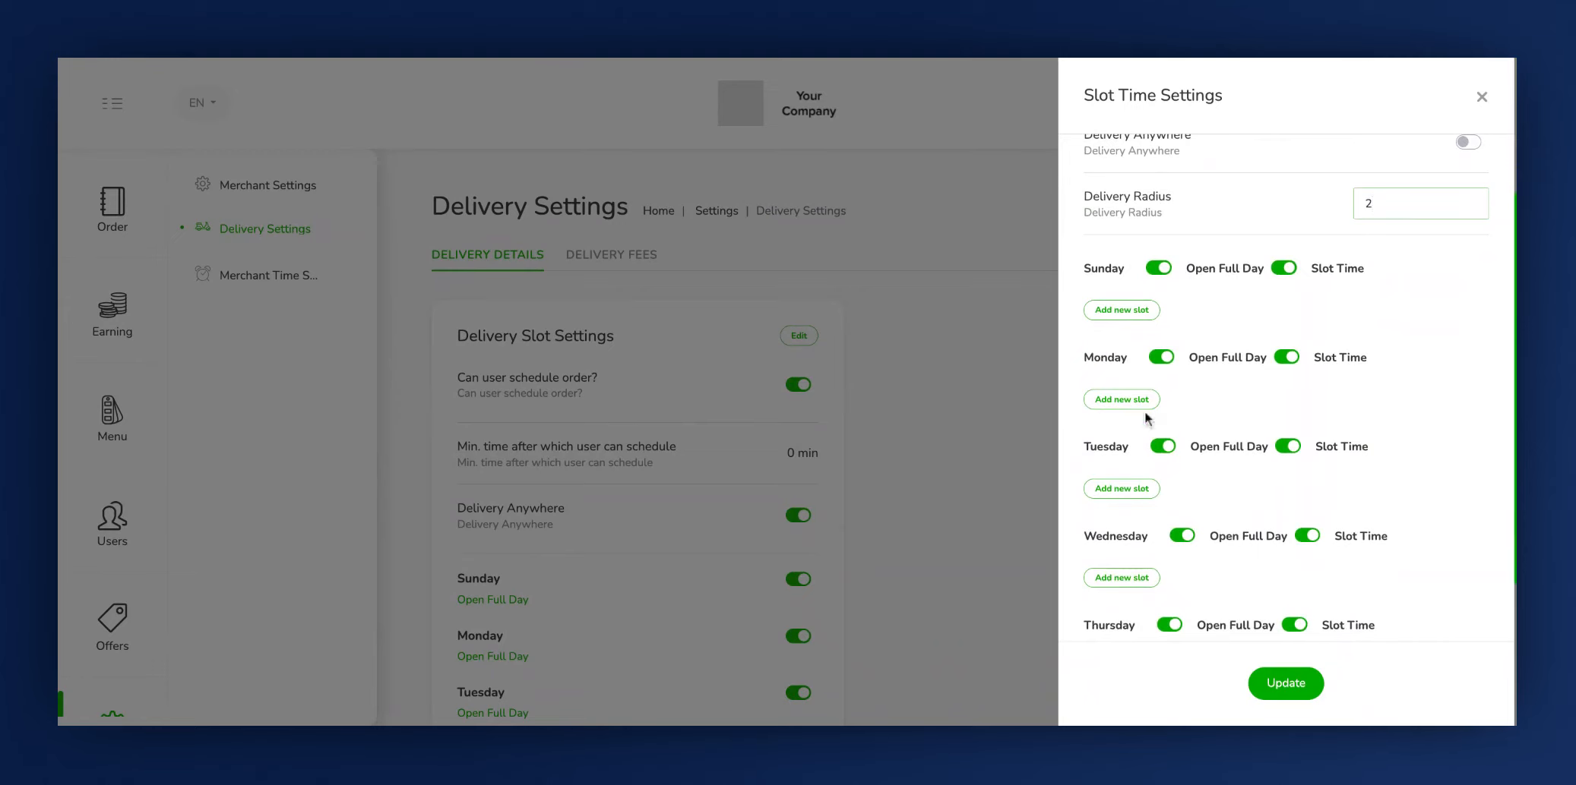
{"action": "scroll", "coordinate": [1147, 516], "scroll_direction": "down", "scroll_amount": 3}
{"action": "scroll", "coordinate": [1148, 516], "scroll_direction": "up", "scroll_amount": 5}
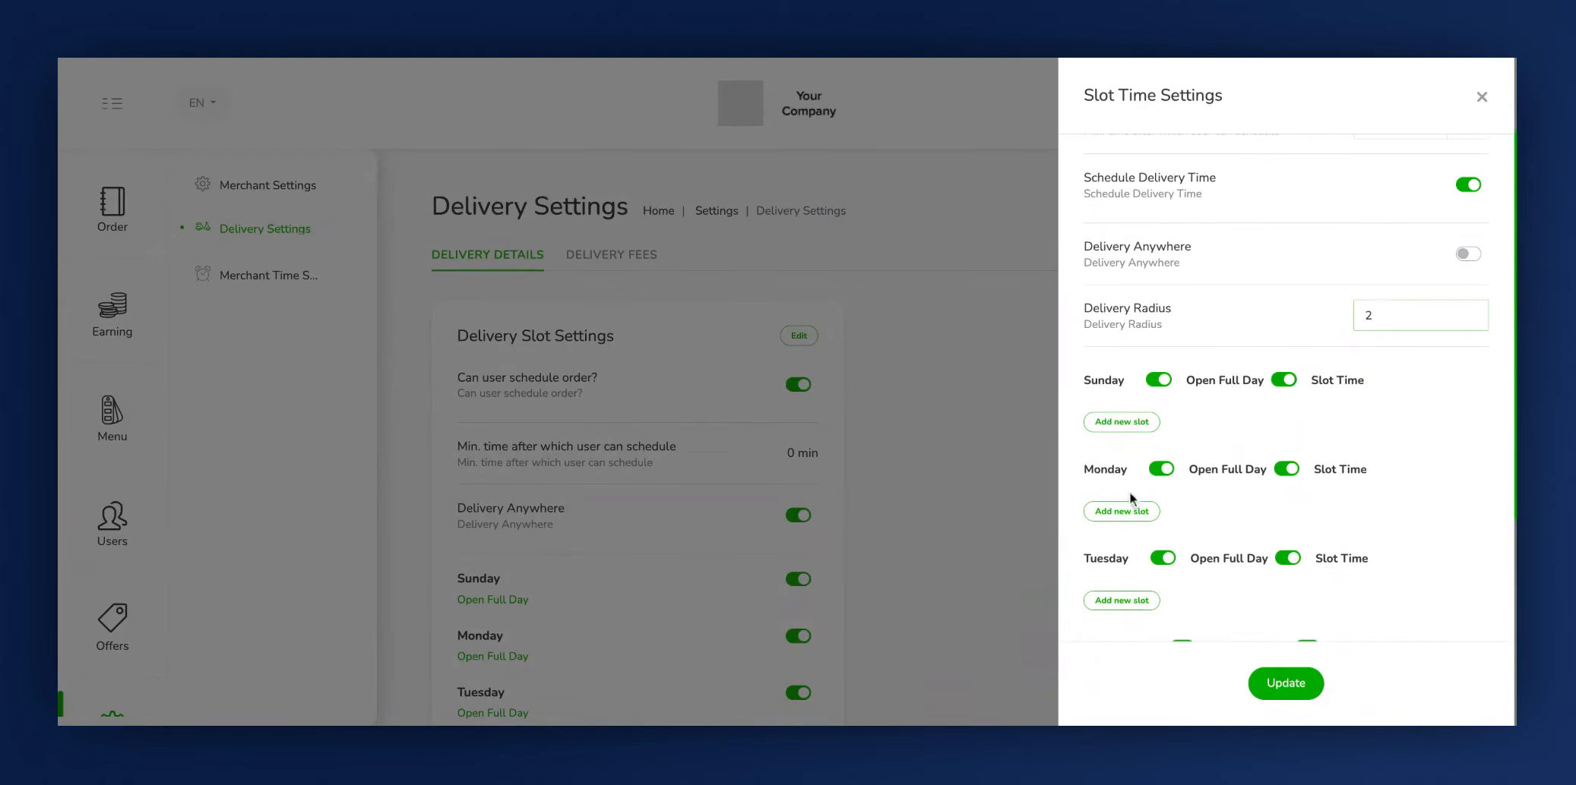
{"action": "left_click", "coordinate": [1158, 380]}
{"action": "left_click", "coordinate": [1125, 423]}
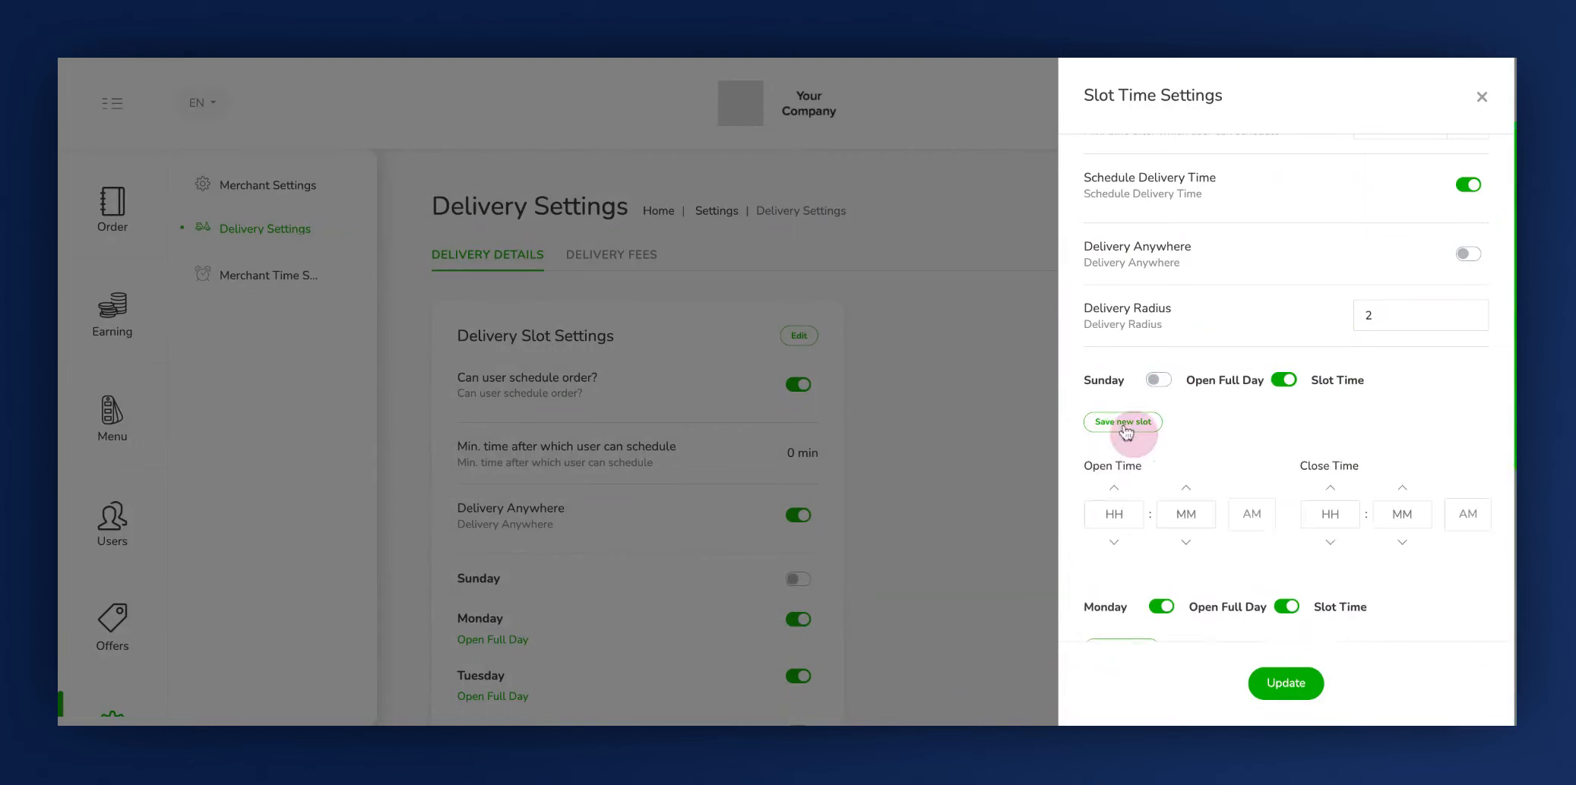
{"action": "left_click", "coordinate": [1257, 524]}
{"action": "left_click", "coordinate": [1135, 521]}
{"action": "key", "text": "BackSpace"}
{"action": "left_click", "coordinate": [1340, 512]}
{"action": "key", "text": "BackSpace"}
{"action": "key", "text": "BackSpace"}
{"action": "type", "text": "4"}
{"action": "left_click", "coordinate": [1138, 427]}
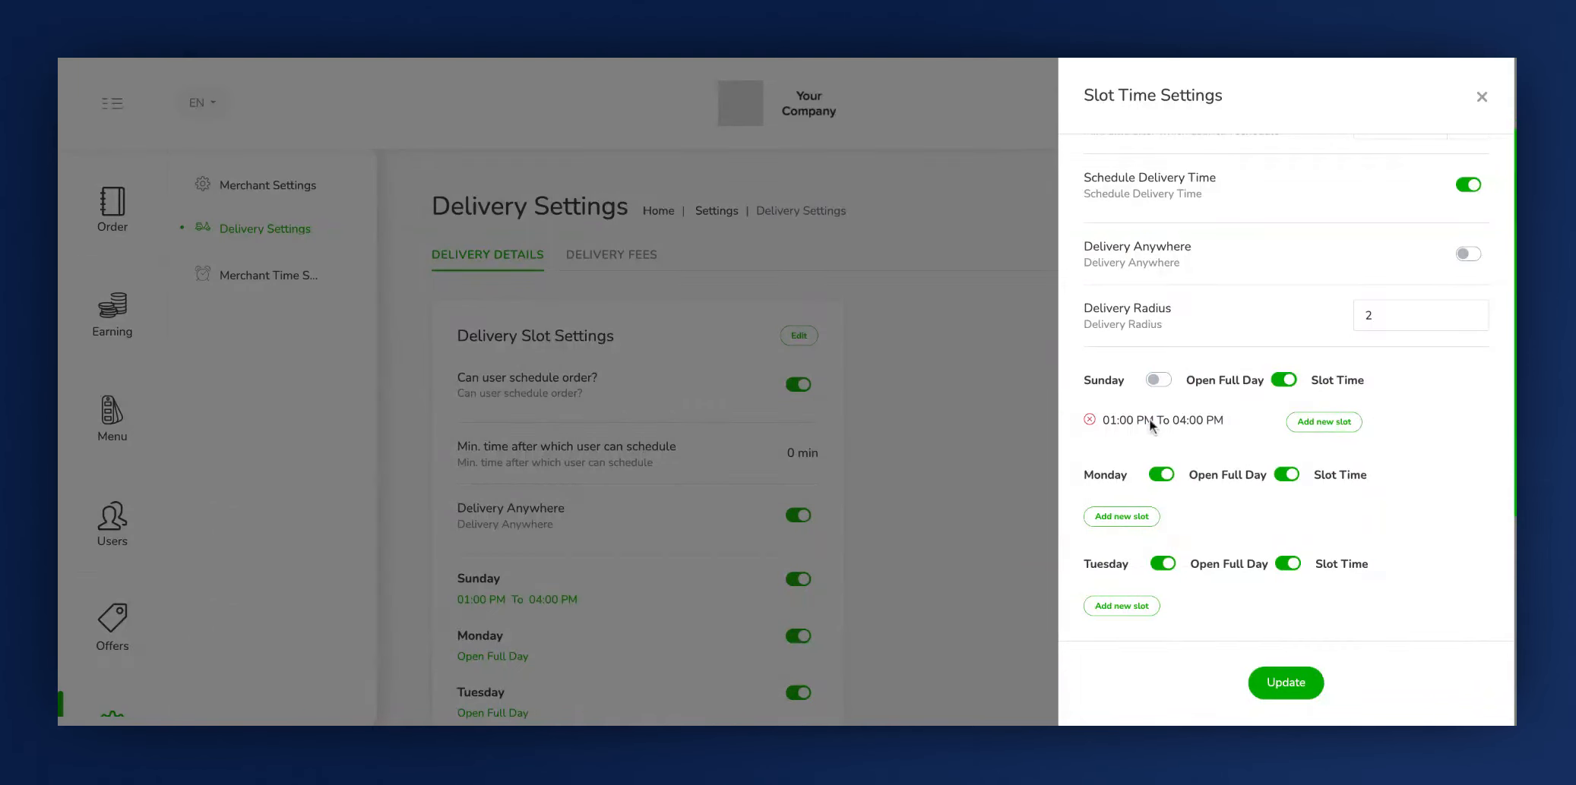
{"action": "scroll", "coordinate": [1238, 440], "scroll_direction": "down", "scroll_amount": 3}
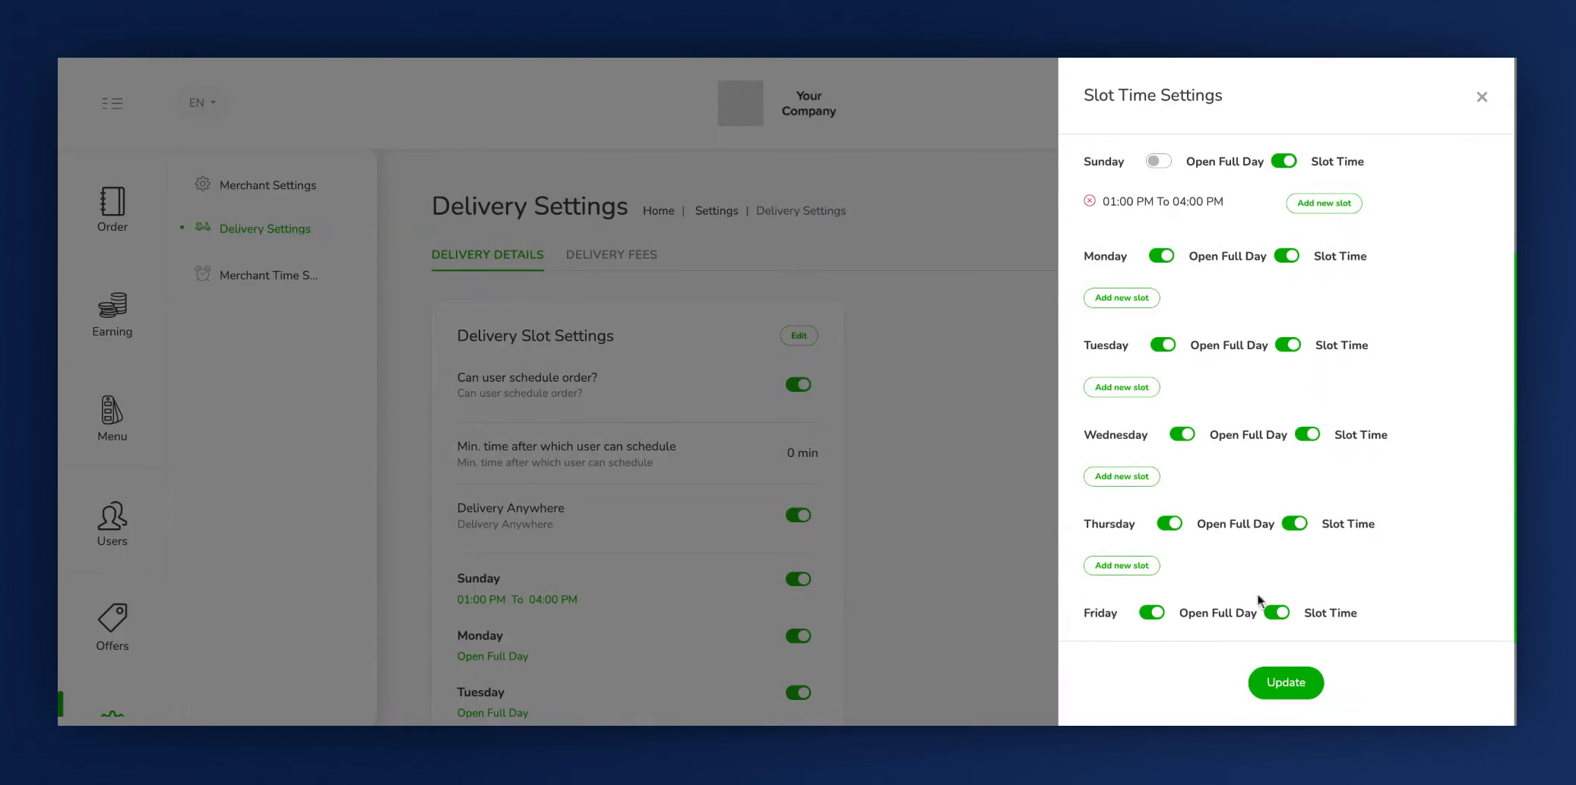
{"action": "left_click", "coordinate": [1275, 681]}
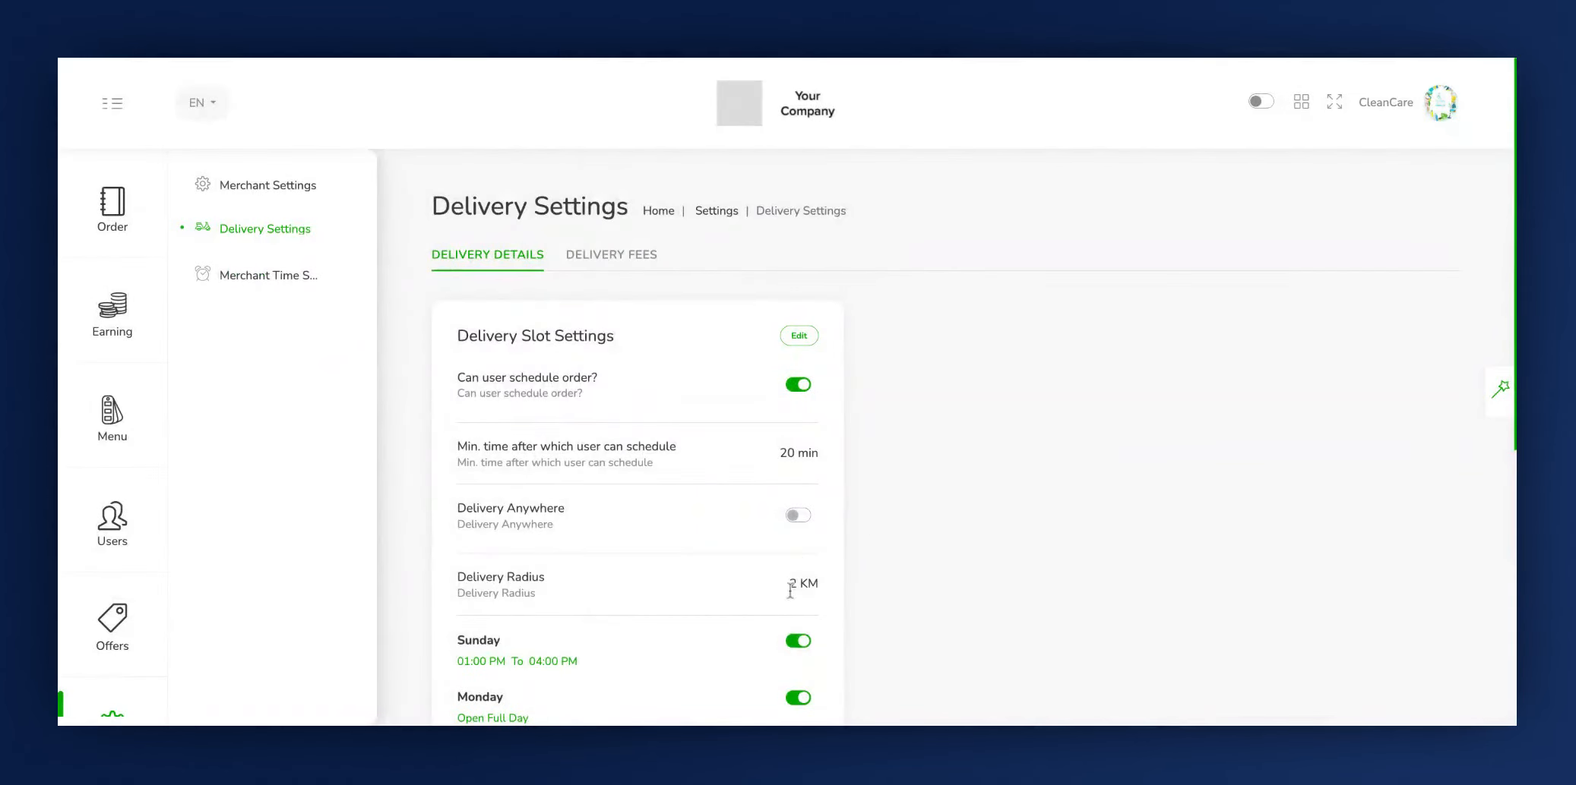
- Start a new delivery fee with Business and Use Distance Calculation turned on
{"action": "scroll", "coordinate": [619, 236], "scroll_direction": "down", "scroll_amount": 1}
{"action": "left_click", "coordinate": [612, 218]}
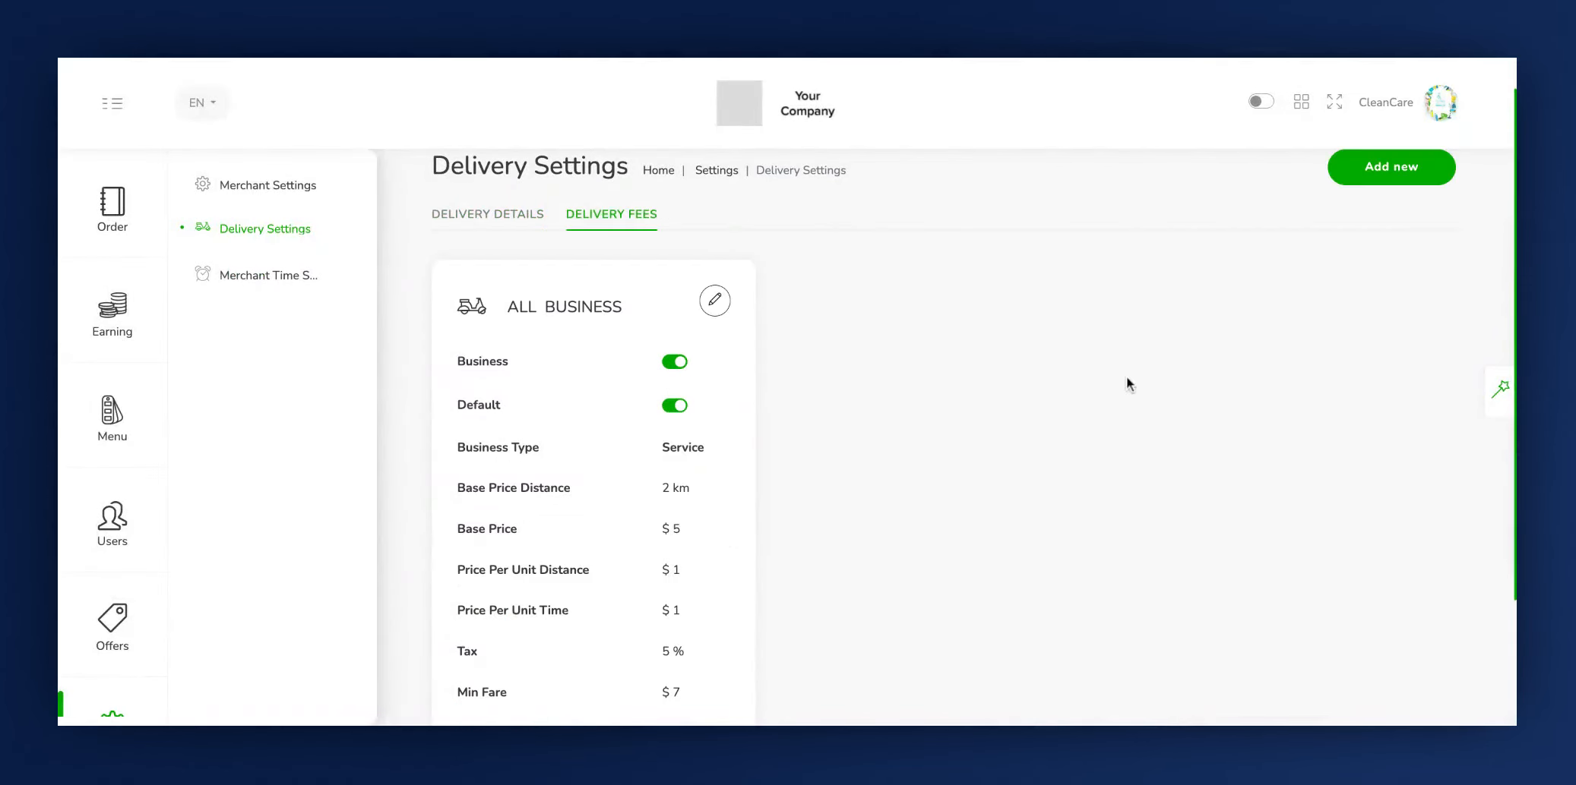
{"action": "scroll", "coordinate": [1131, 386], "scroll_direction": "up", "scroll_amount": 1}
{"action": "left_click", "coordinate": [1390, 207]}
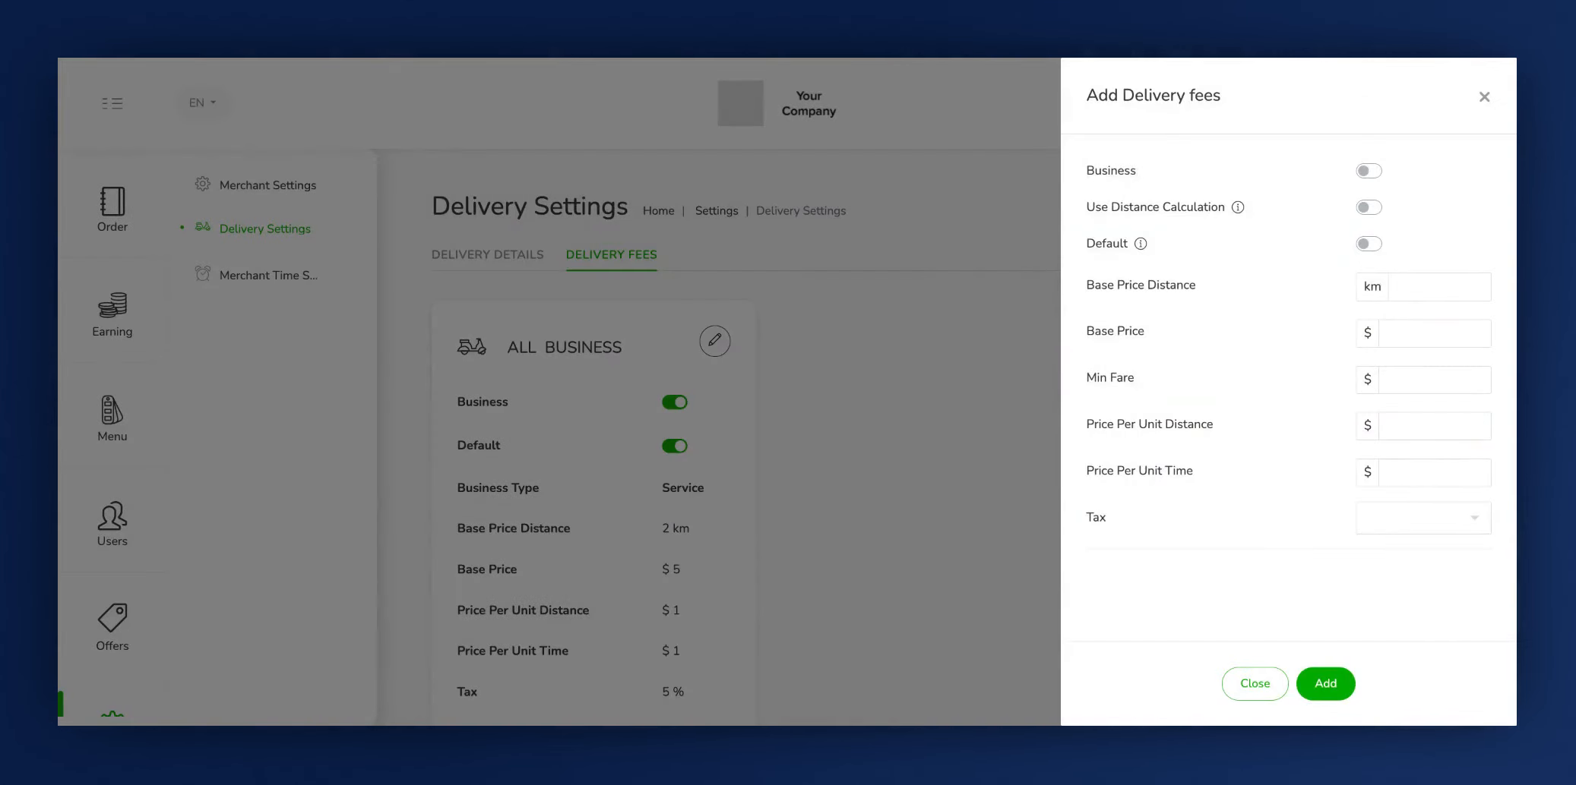
{"action": "left_click", "coordinate": [1371, 177]}
{"action": "left_click", "coordinate": [1367, 178]}
{"action": "left_click", "coordinate": [1369, 171]}
{"action": "left_click", "coordinate": [1115, 214]}
{"action": "left_click", "coordinate": [1368, 207]}
- Submit a radius price of 10 for distances from 3 km to 5 km
{"action": "left_click", "coordinate": [1125, 303]}
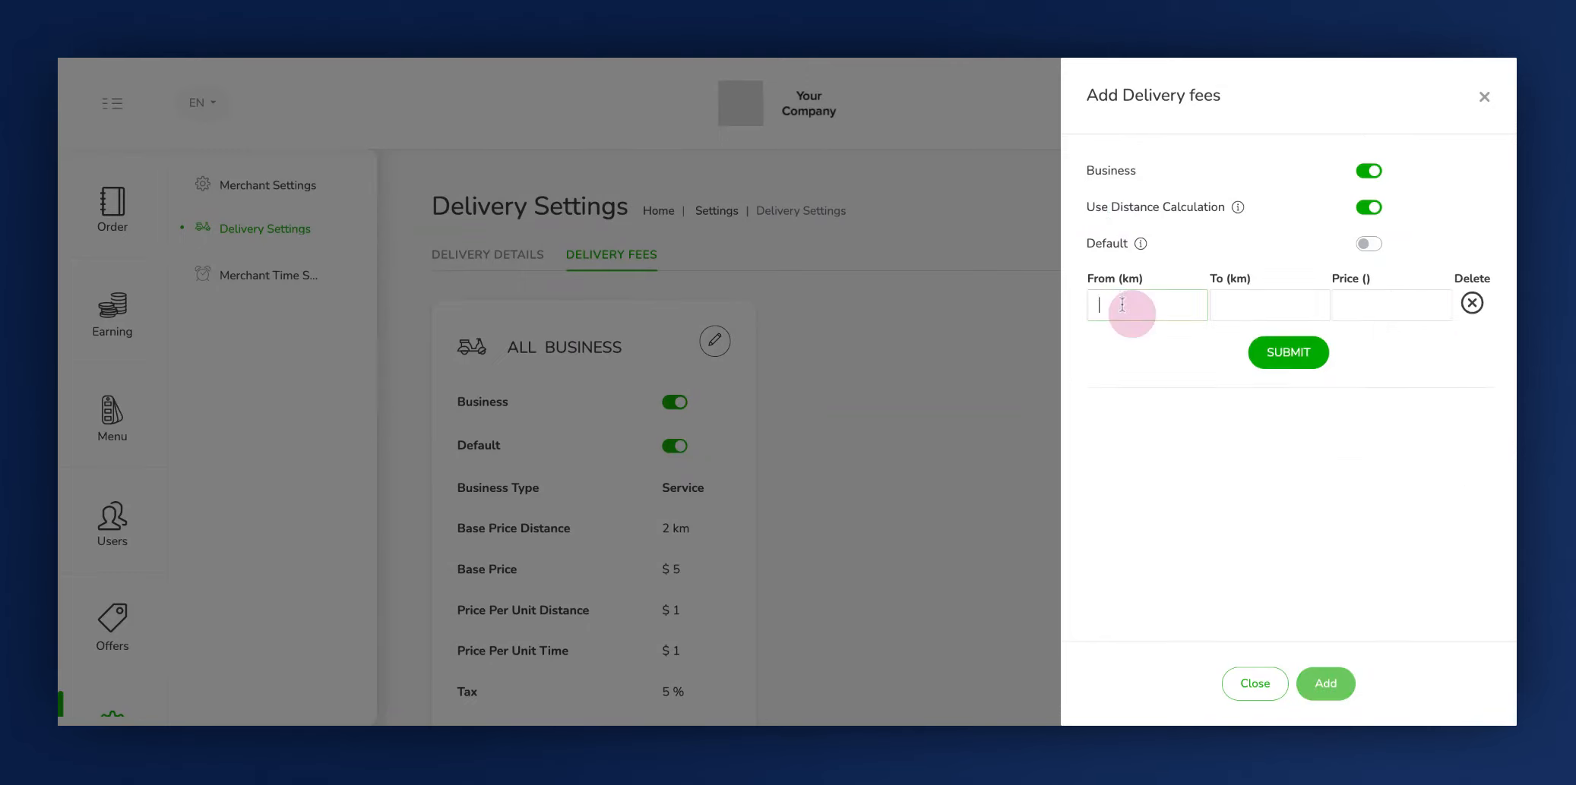
{"action": "type", "text": "3"}
{"action": "left_click", "coordinate": [1235, 305]}
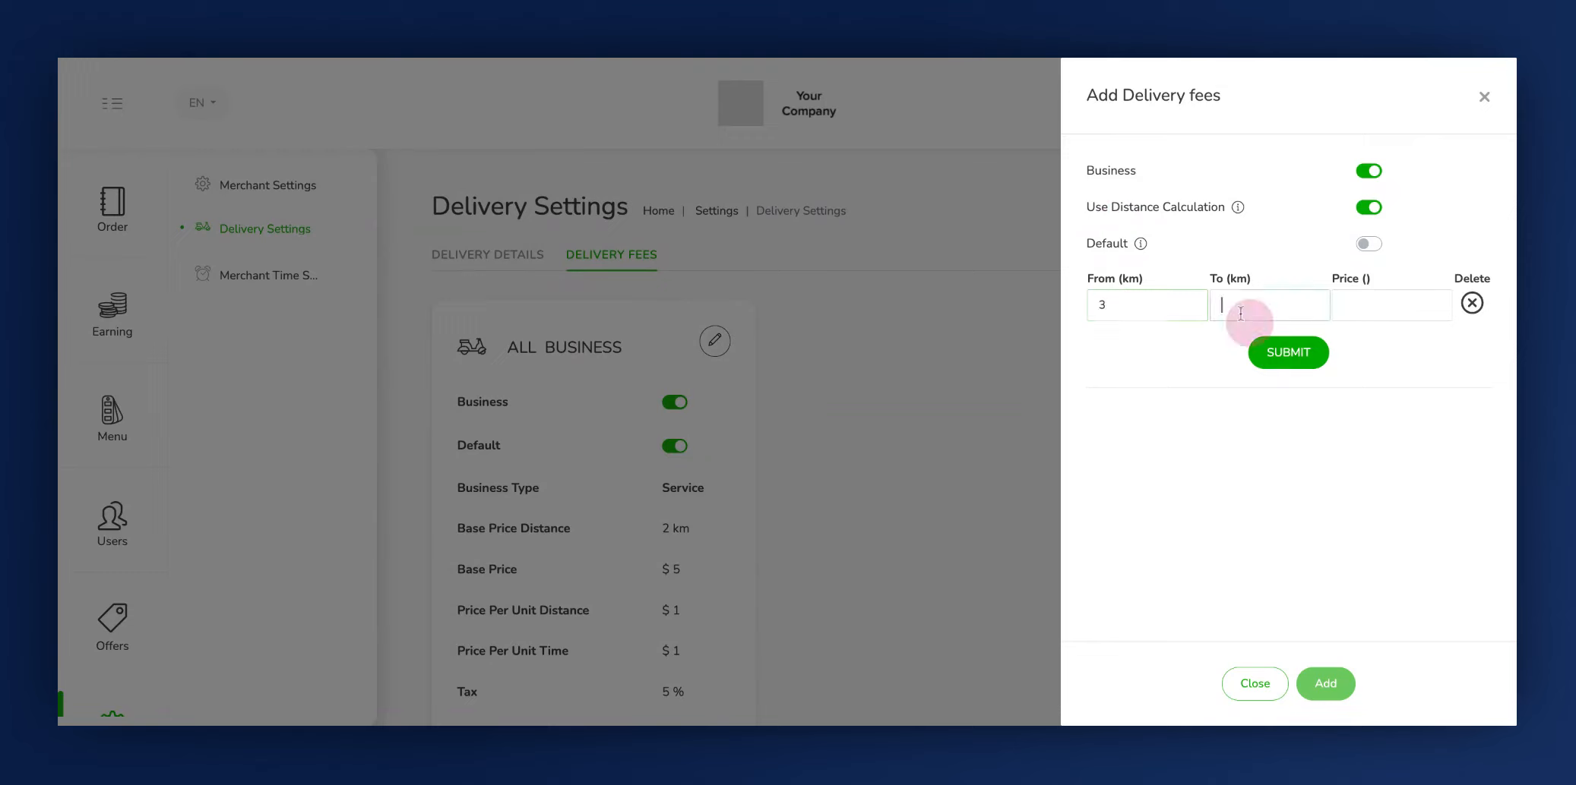
{"action": "type", "text": "5"}
{"action": "left_click", "coordinate": [1355, 302]}
{"action": "type", "text": "10"}
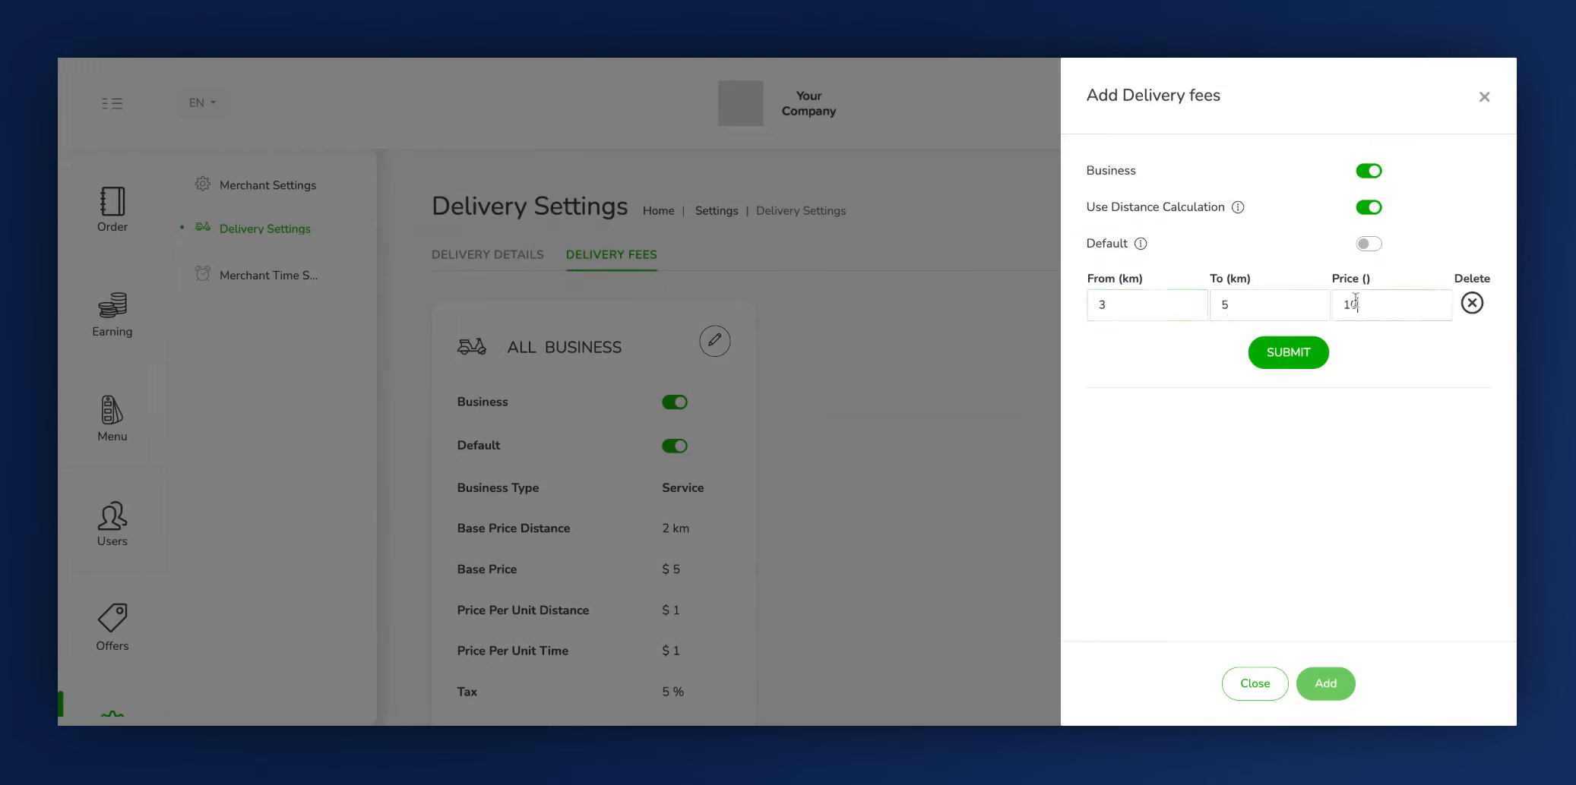
{"action": "left_click", "coordinate": [1297, 365]}
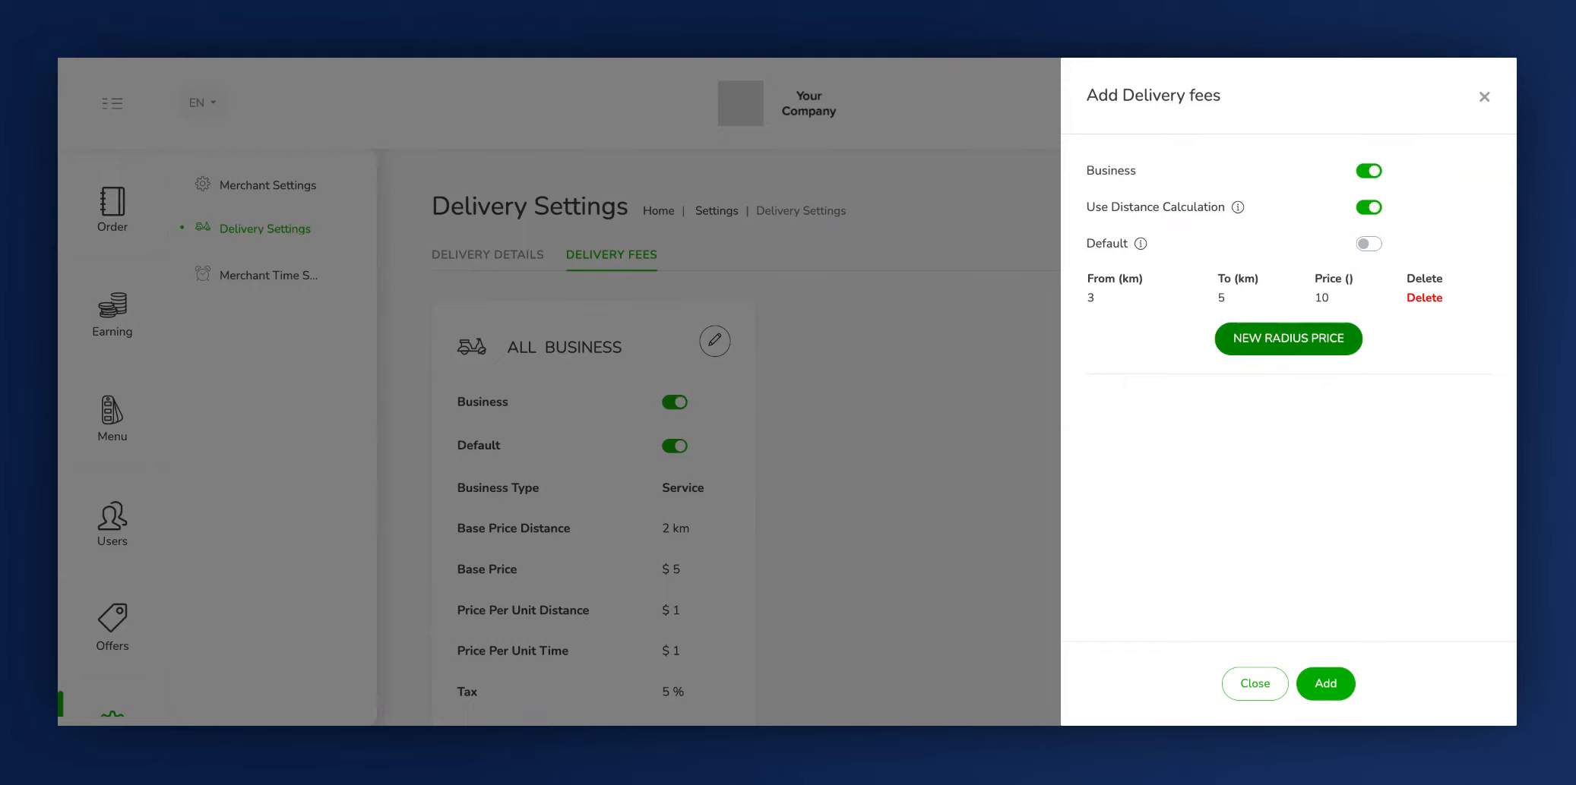
- Make the new fee the default instead of using distance calculation, and set its Base Price Distance to 3 km
{"action": "left_click", "coordinate": [1365, 247]}
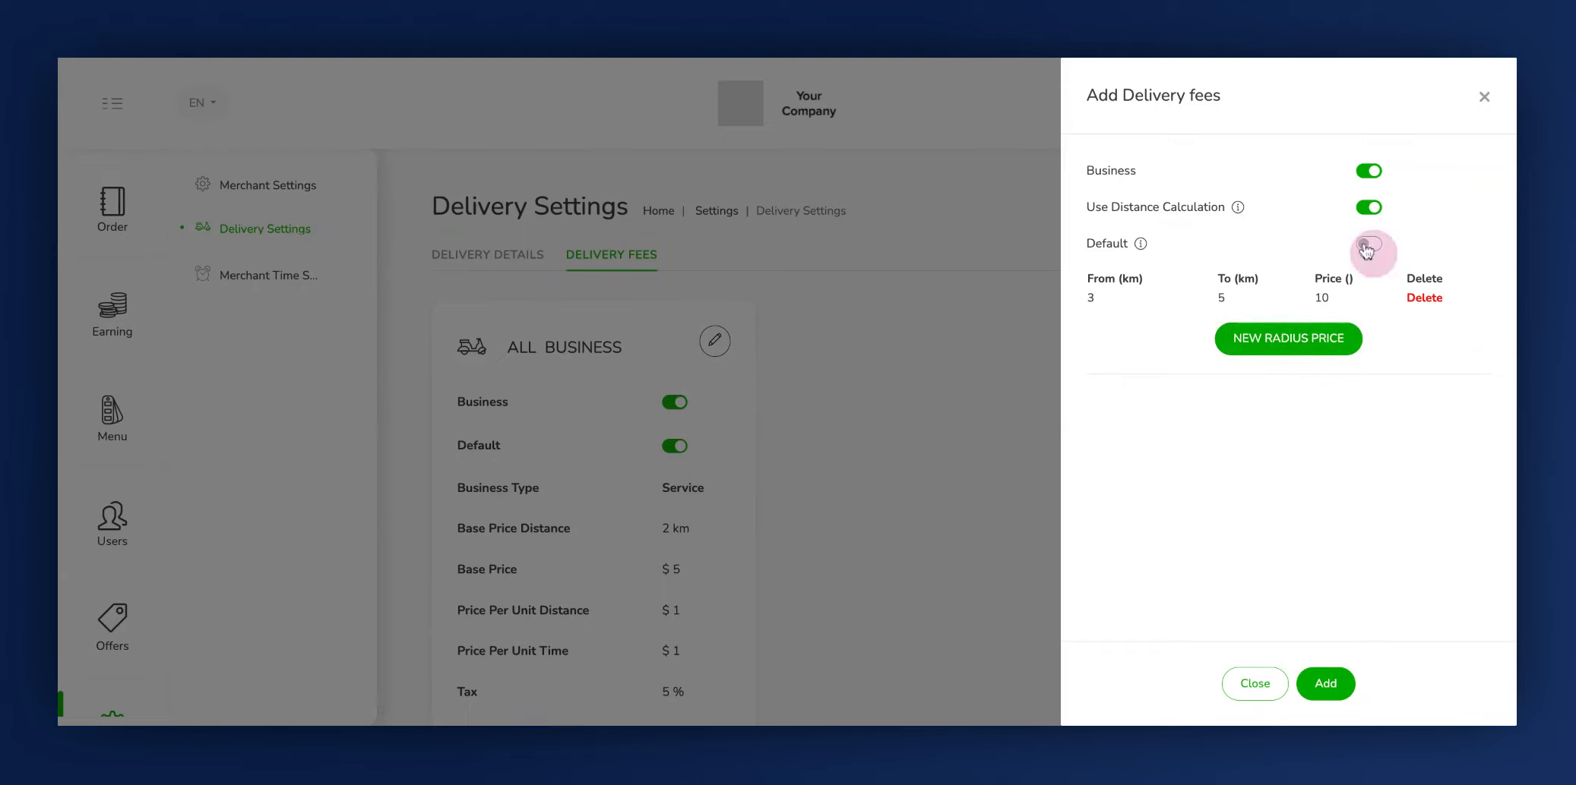
{"action": "left_click", "coordinate": [1366, 246]}
{"action": "left_click", "coordinate": [1086, 245]}
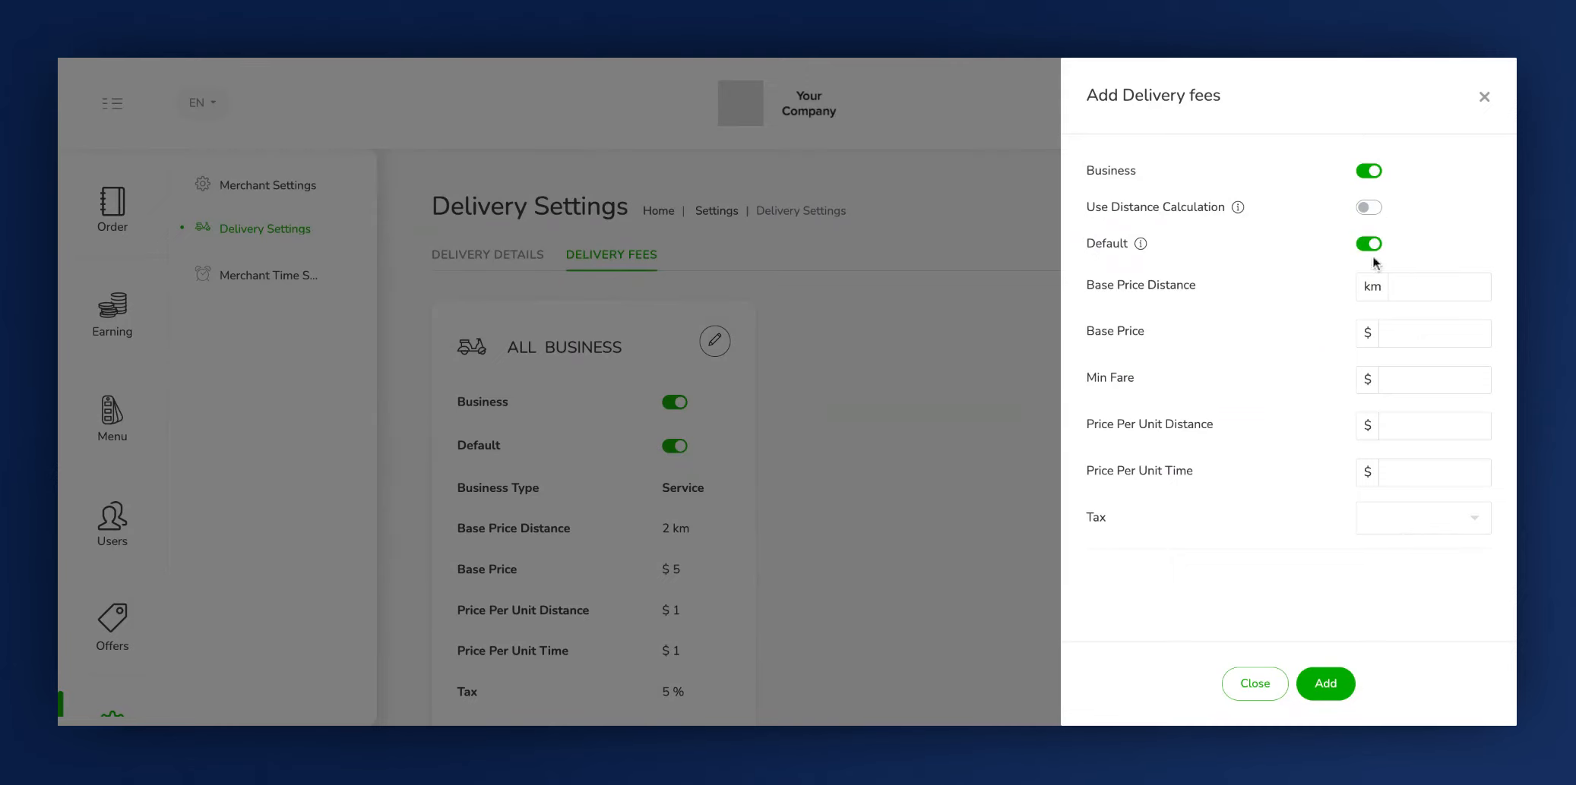
{"action": "left_click", "coordinate": [1126, 292]}
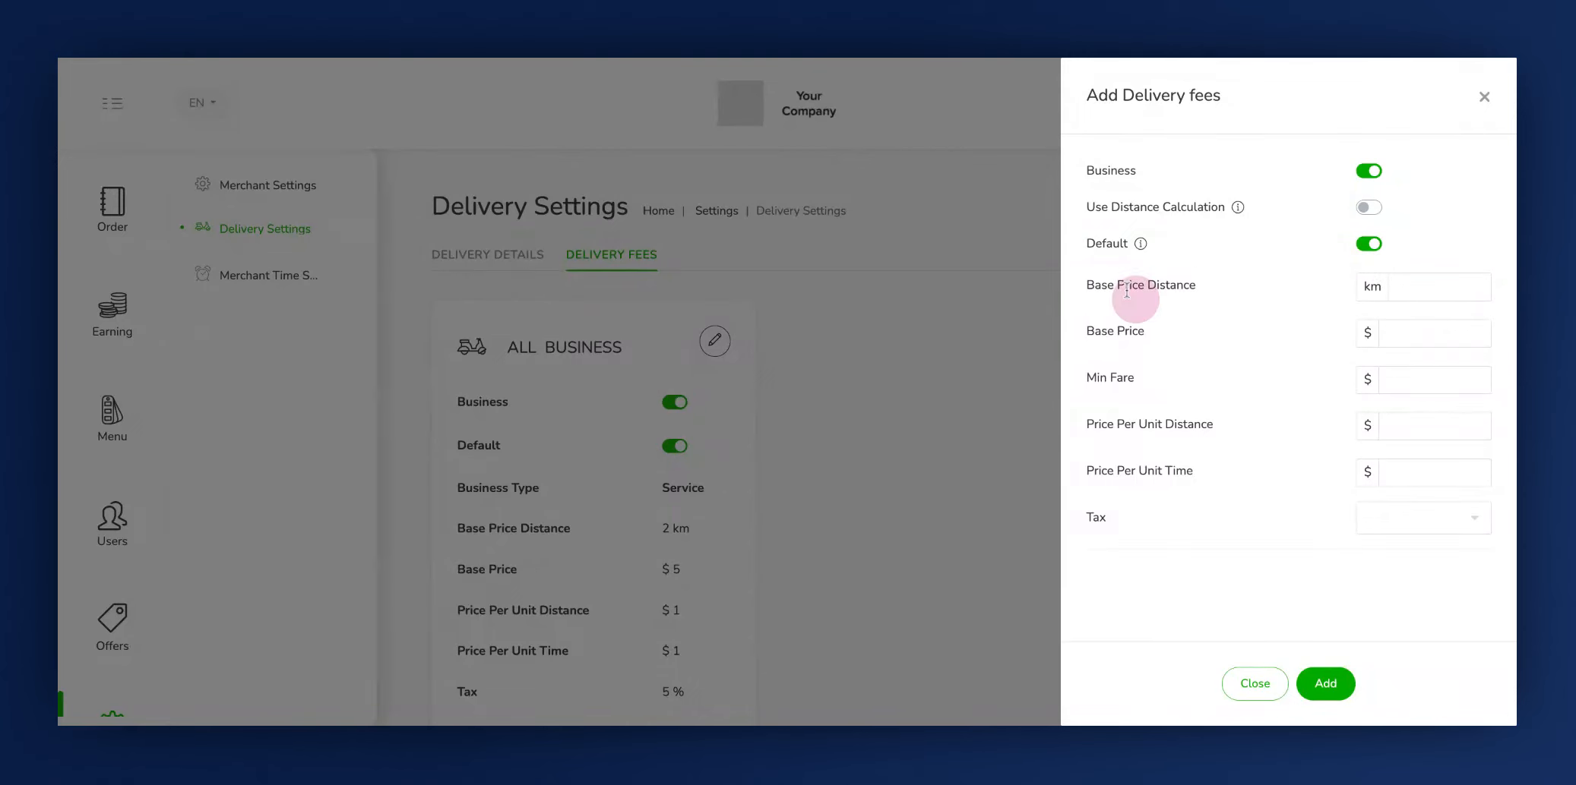
{"action": "left_click", "coordinate": [1433, 293]}
{"action": "type", "text": "3"}
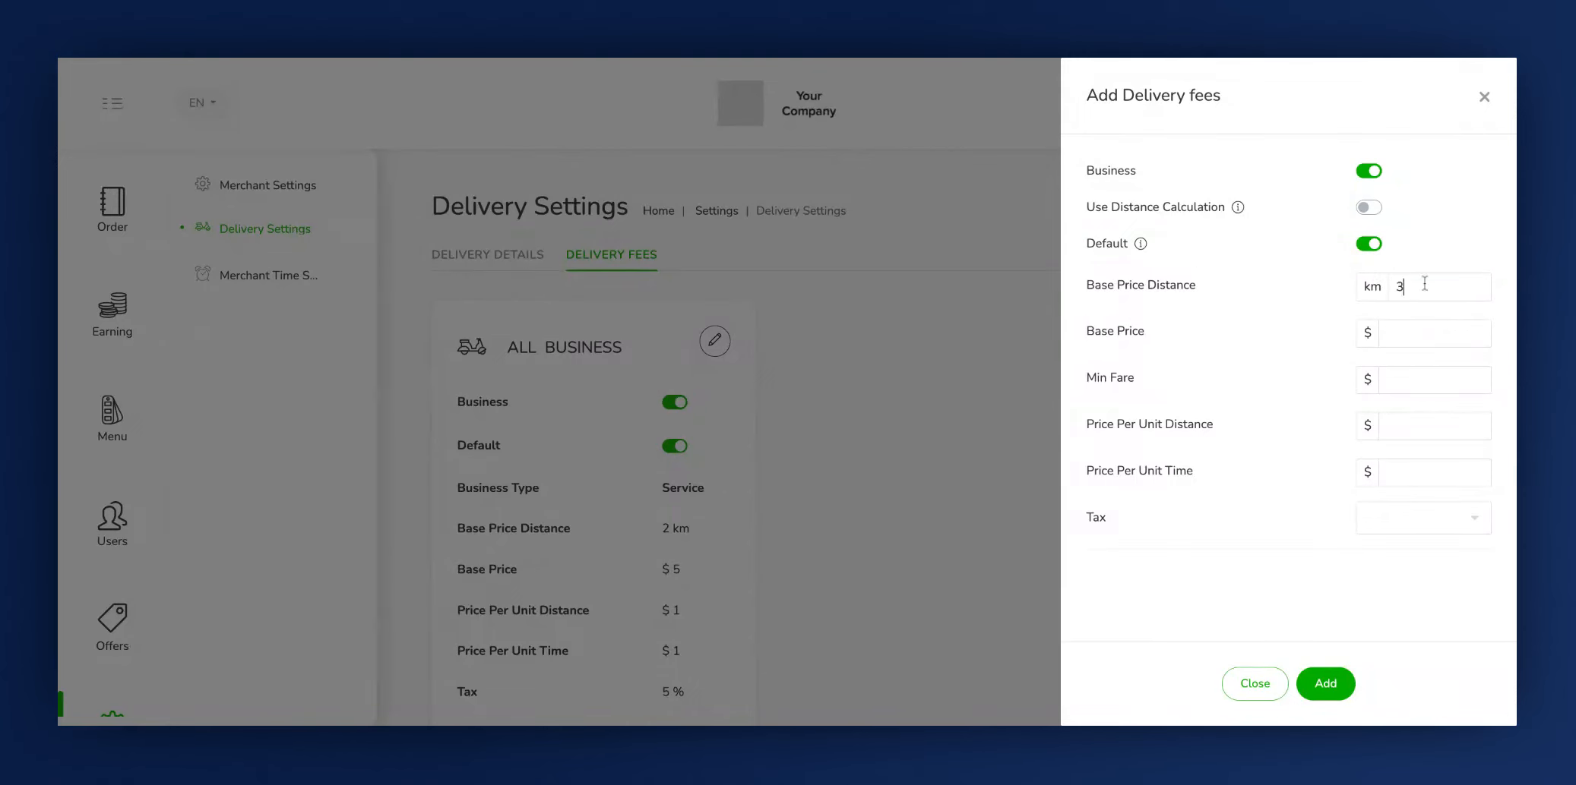
- Set the new delivery fee's Base Price to $15 and its Min Fare to $20
{"action": "left_click", "coordinate": [1139, 334]}
{"action": "left_click", "coordinate": [1417, 333]}
{"action": "type", "text": "15"}
{"action": "left_click", "coordinate": [1119, 383]}
{"action": "left_click", "coordinate": [1433, 390]}
{"action": "type", "text": "20"}
- Set Price Per Unit Distance to $2 and Price Per Unit Time to $1, and look at the tax options without choosing one
{"action": "left_click", "coordinate": [1177, 424]}
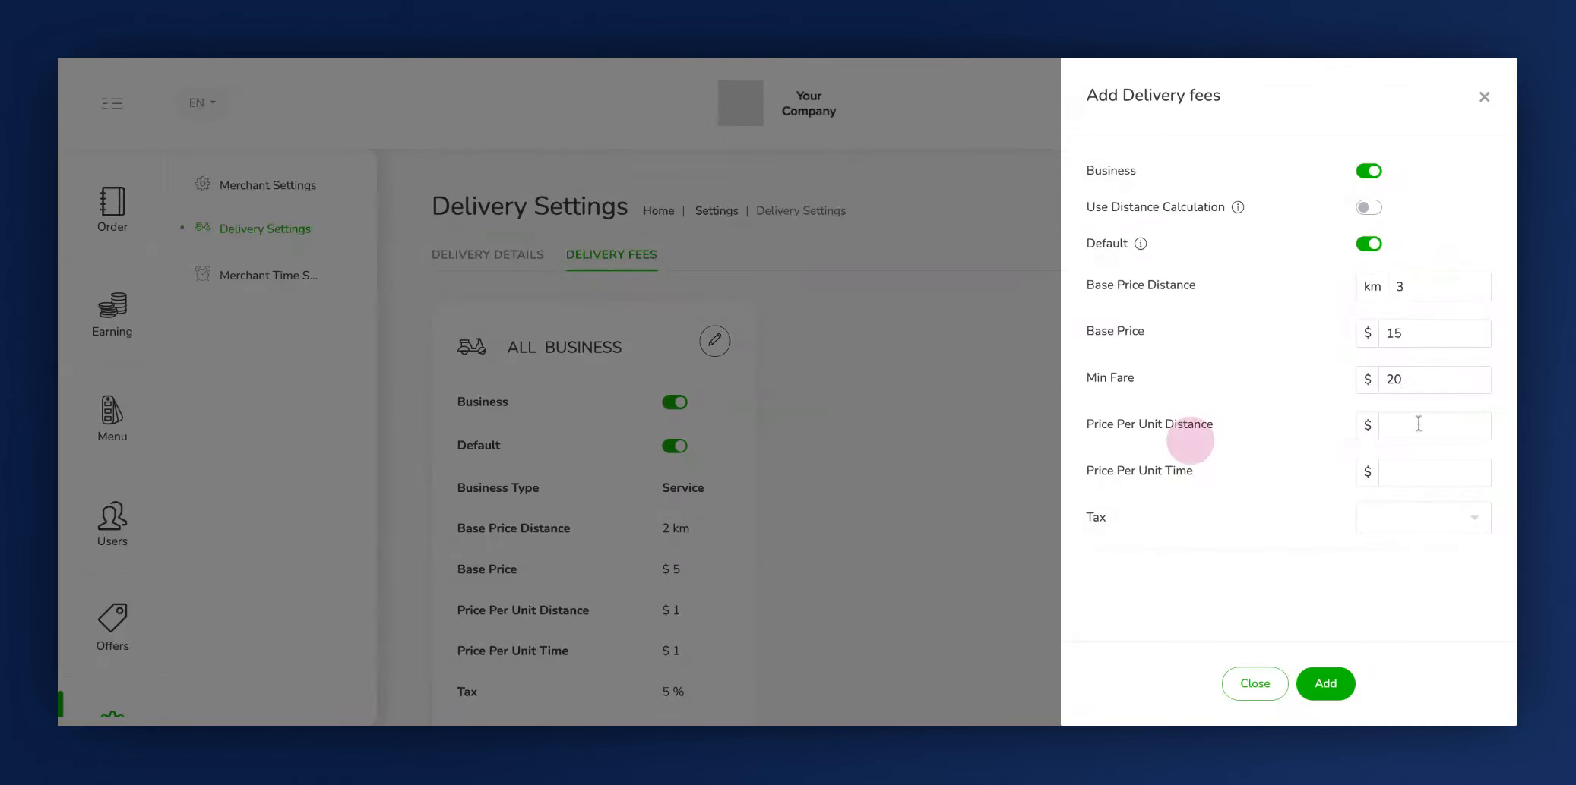
{"action": "left_click", "coordinate": [1417, 426]}
{"action": "type", "text": "2"}
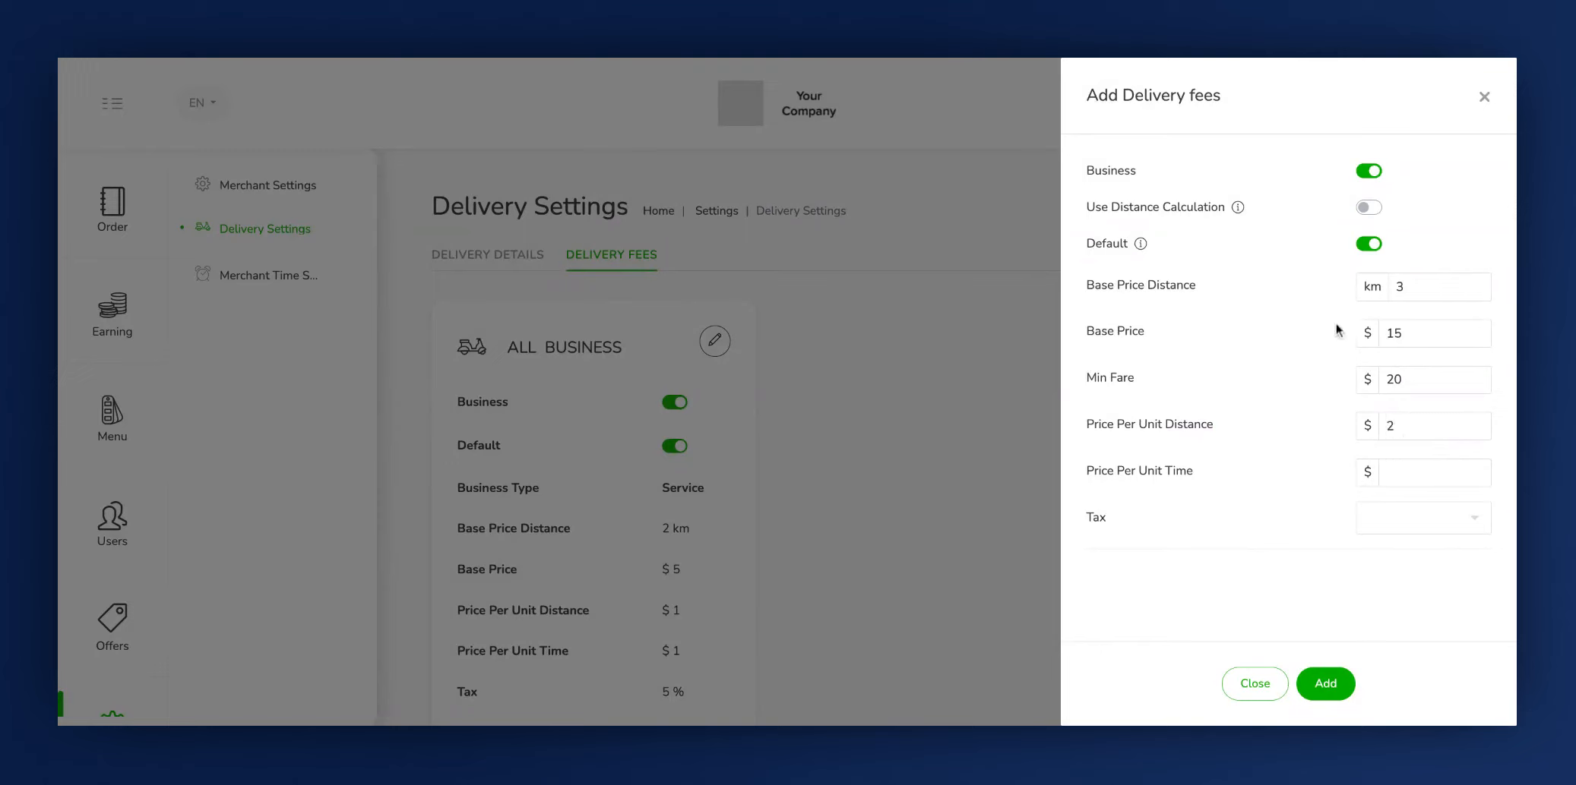
{"action": "left_click", "coordinate": [1396, 474]}
{"action": "type", "text": "1"}
{"action": "left_click", "coordinate": [1371, 519]}
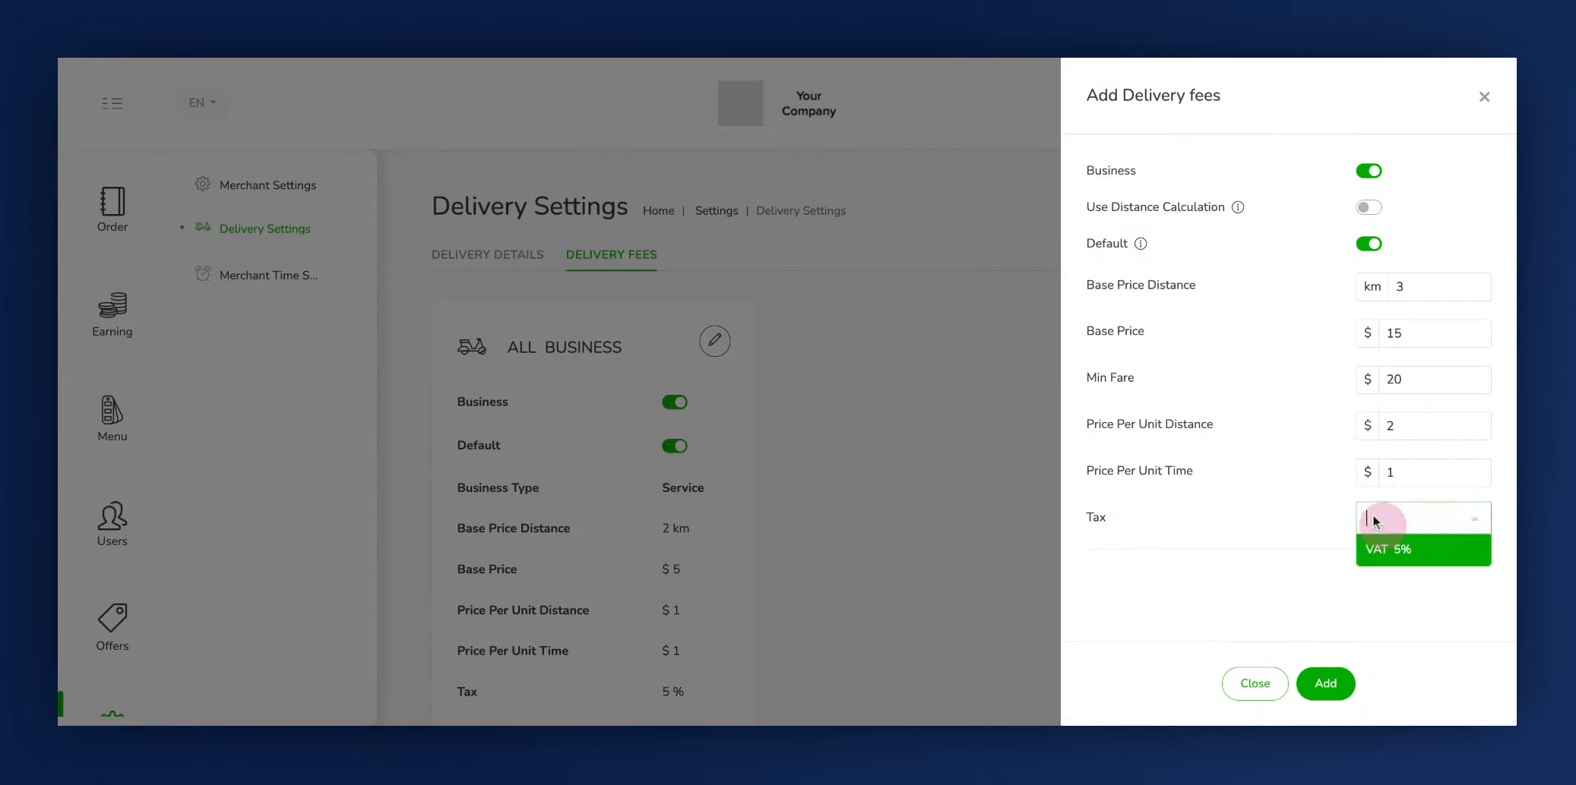
{"action": "left_click", "coordinate": [1208, 523]}
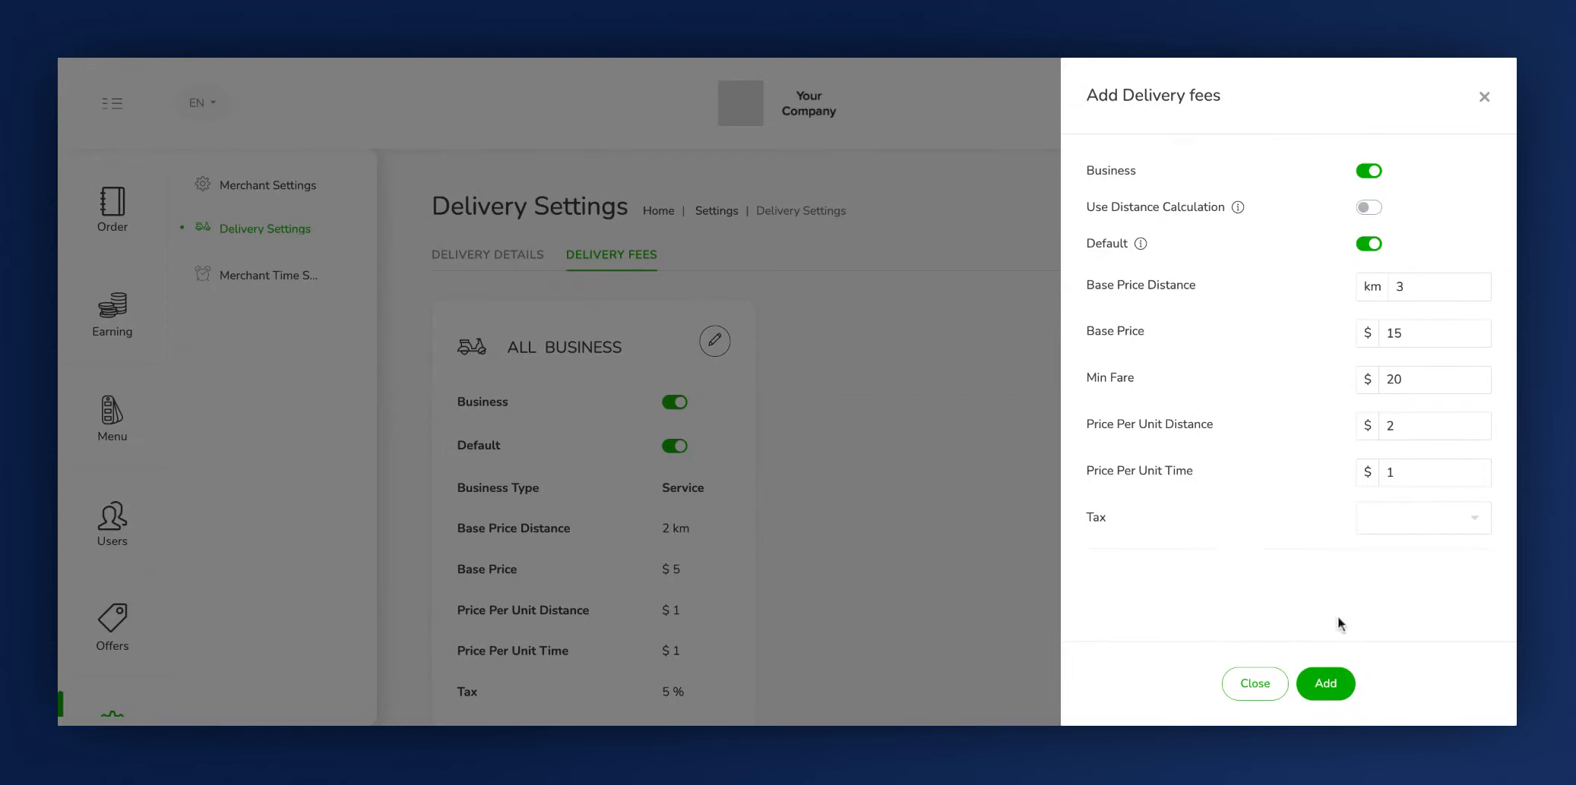
- Submit the new delivery fee and look over the delivery fees page
{"action": "left_click", "coordinate": [1326, 683]}
{"action": "scroll", "coordinate": [944, 536], "scroll_direction": "down", "scroll_amount": 3}
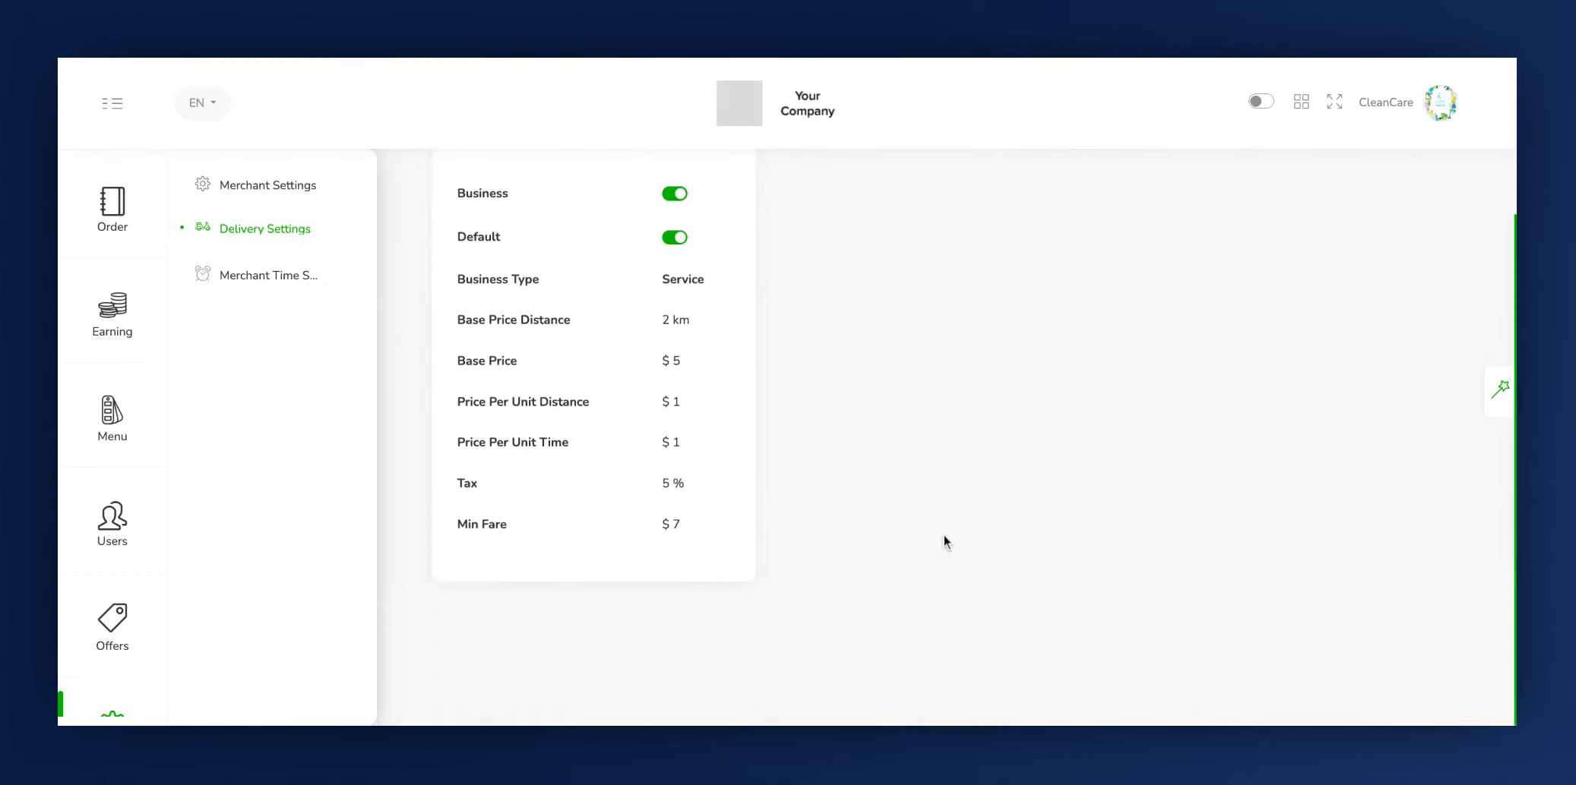
{"action": "scroll", "coordinate": [944, 536], "scroll_direction": "up", "scroll_amount": 3}
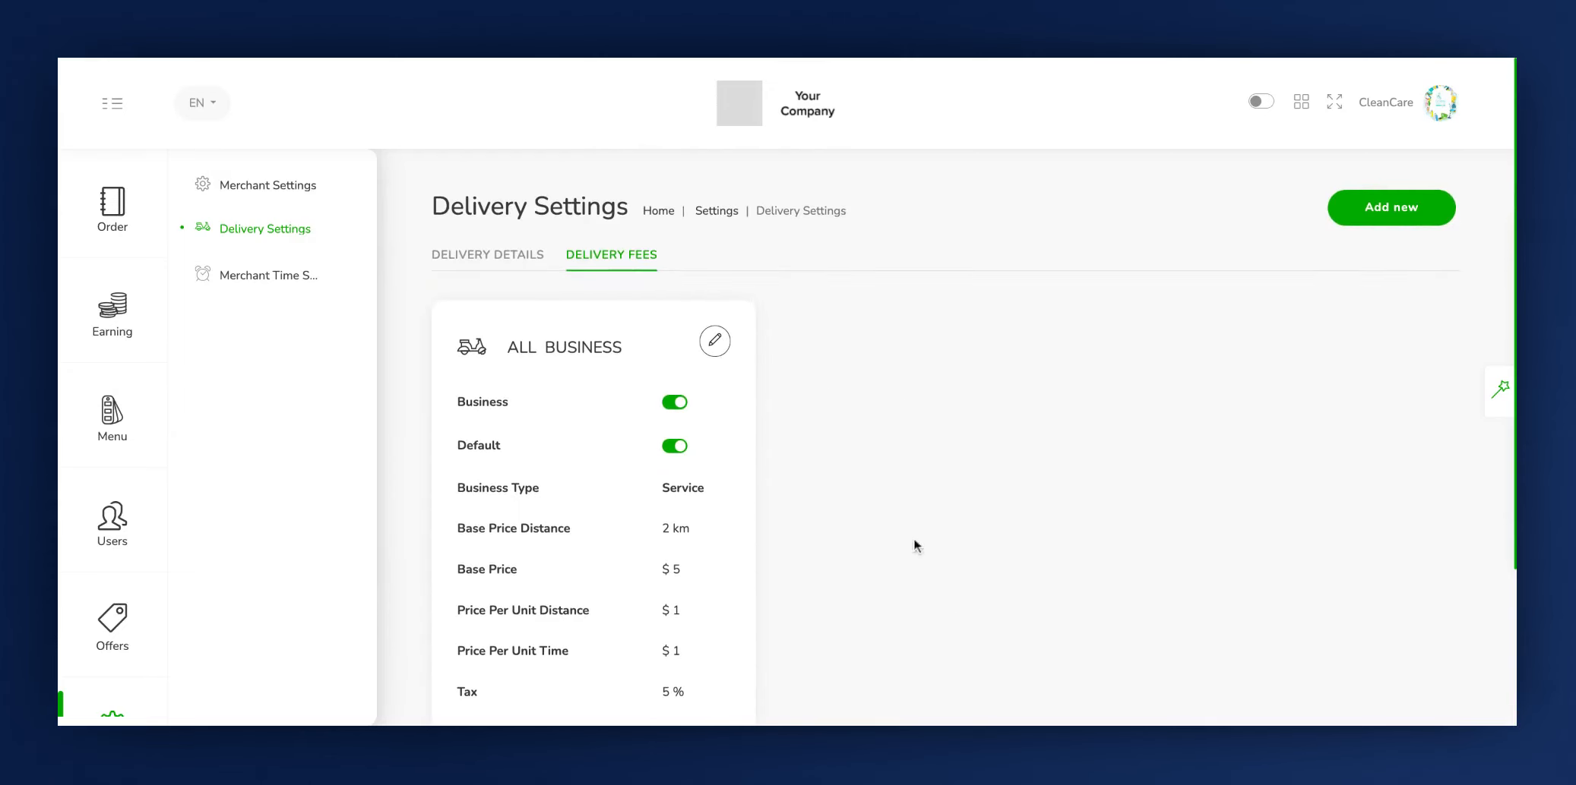
- Open the merchant open and close times for editing in Merchant Time Settings and turn off Open Full Day for Sunday
{"action": "left_click", "coordinate": [242, 277]}
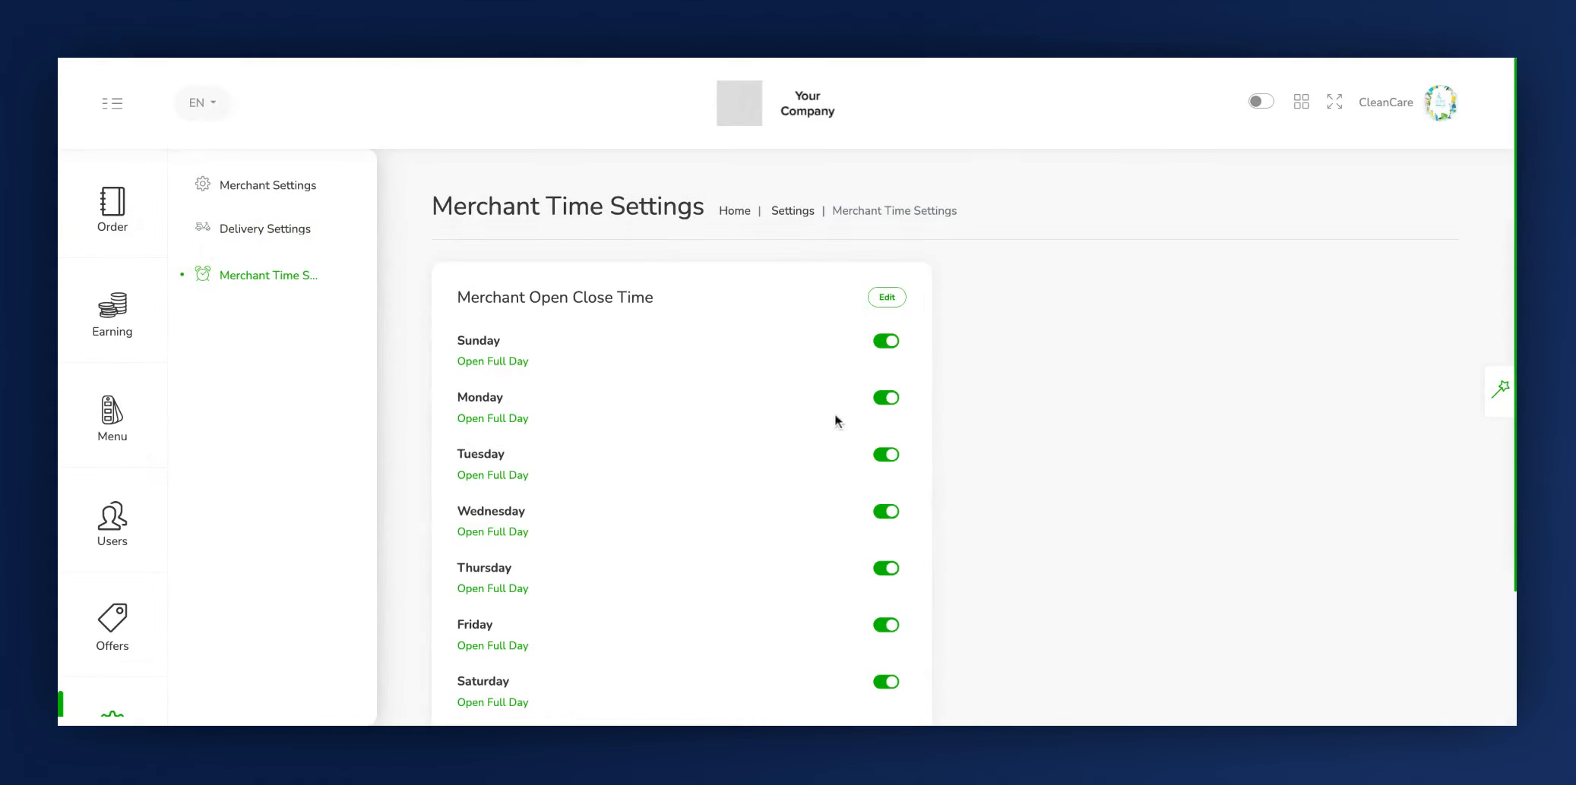
{"action": "left_click", "coordinate": [550, 292]}
{"action": "left_click", "coordinate": [595, 296]}
{"action": "left_click", "coordinate": [887, 298]}
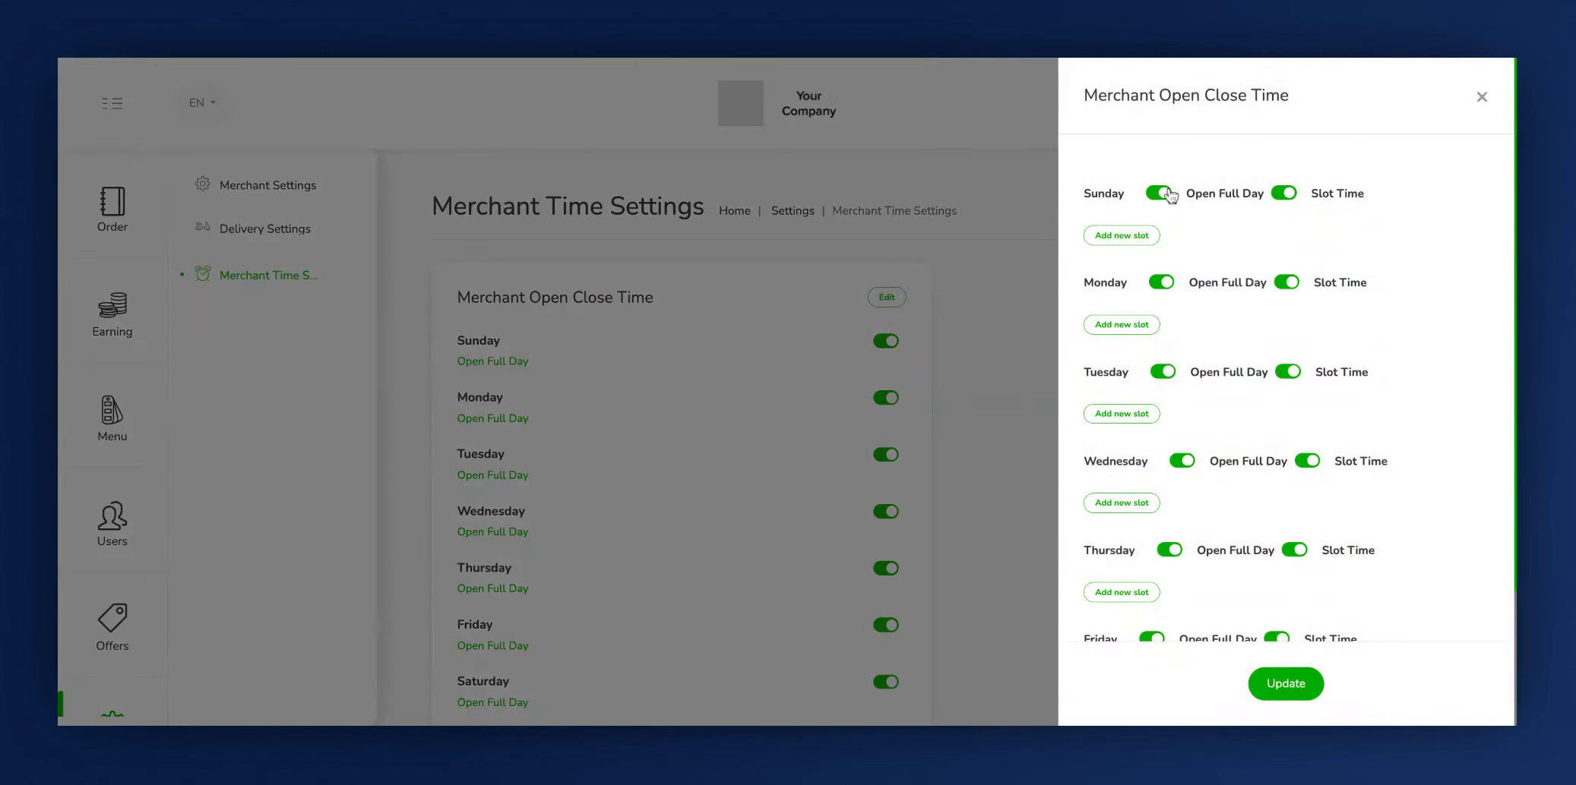
{"action": "left_click", "coordinate": [1211, 192]}
{"action": "left_click", "coordinate": [1160, 195]}
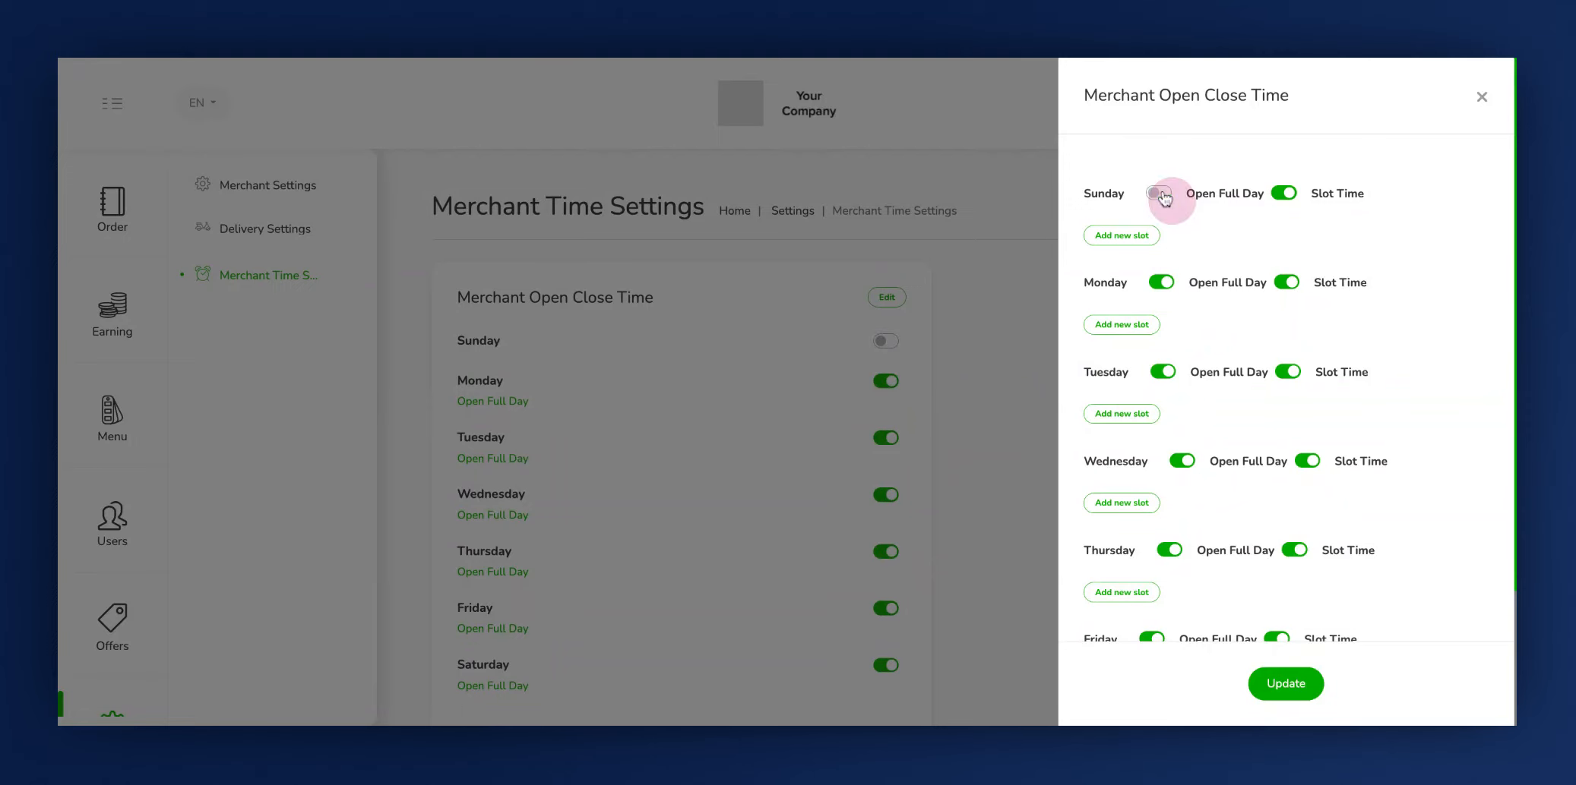
- Add and save a Sunday time slot from 01:00 PM to 04:00 PM
{"action": "left_click", "coordinate": [1131, 238]}
{"action": "left_click", "coordinate": [1255, 311]}
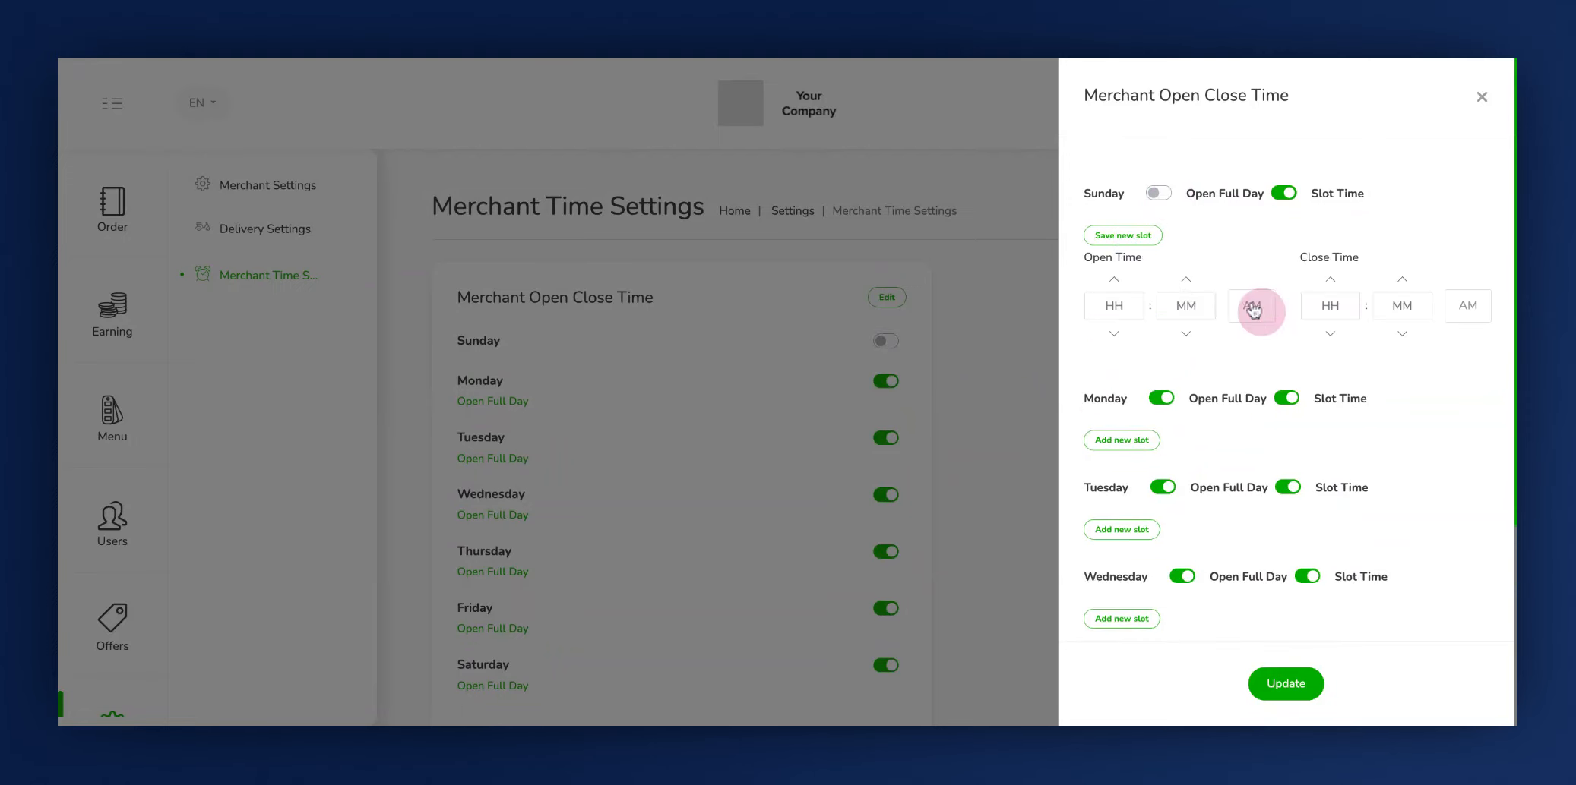
{"action": "left_click", "coordinate": [1139, 309]}
{"action": "key", "text": "BackSpace"}
{"action": "left_click", "coordinate": [1474, 307]}
{"action": "left_click", "coordinate": [1330, 306]}
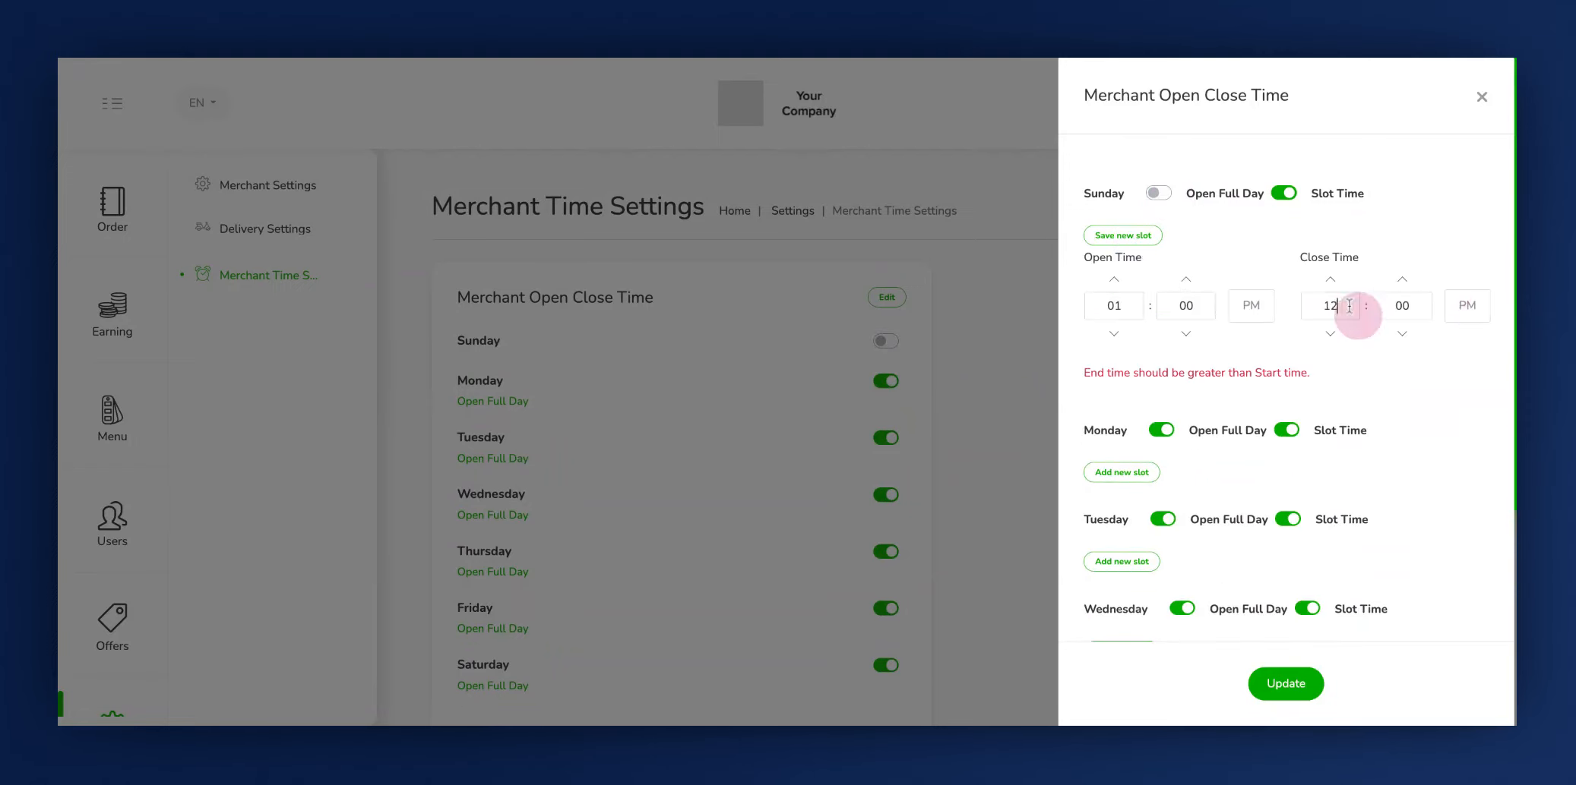
{"action": "key", "text": "BackSpace"}
{"action": "key", "text": "BackSpace"}
{"action": "type", "text": "4"}
{"action": "left_click", "coordinate": [1131, 237]}
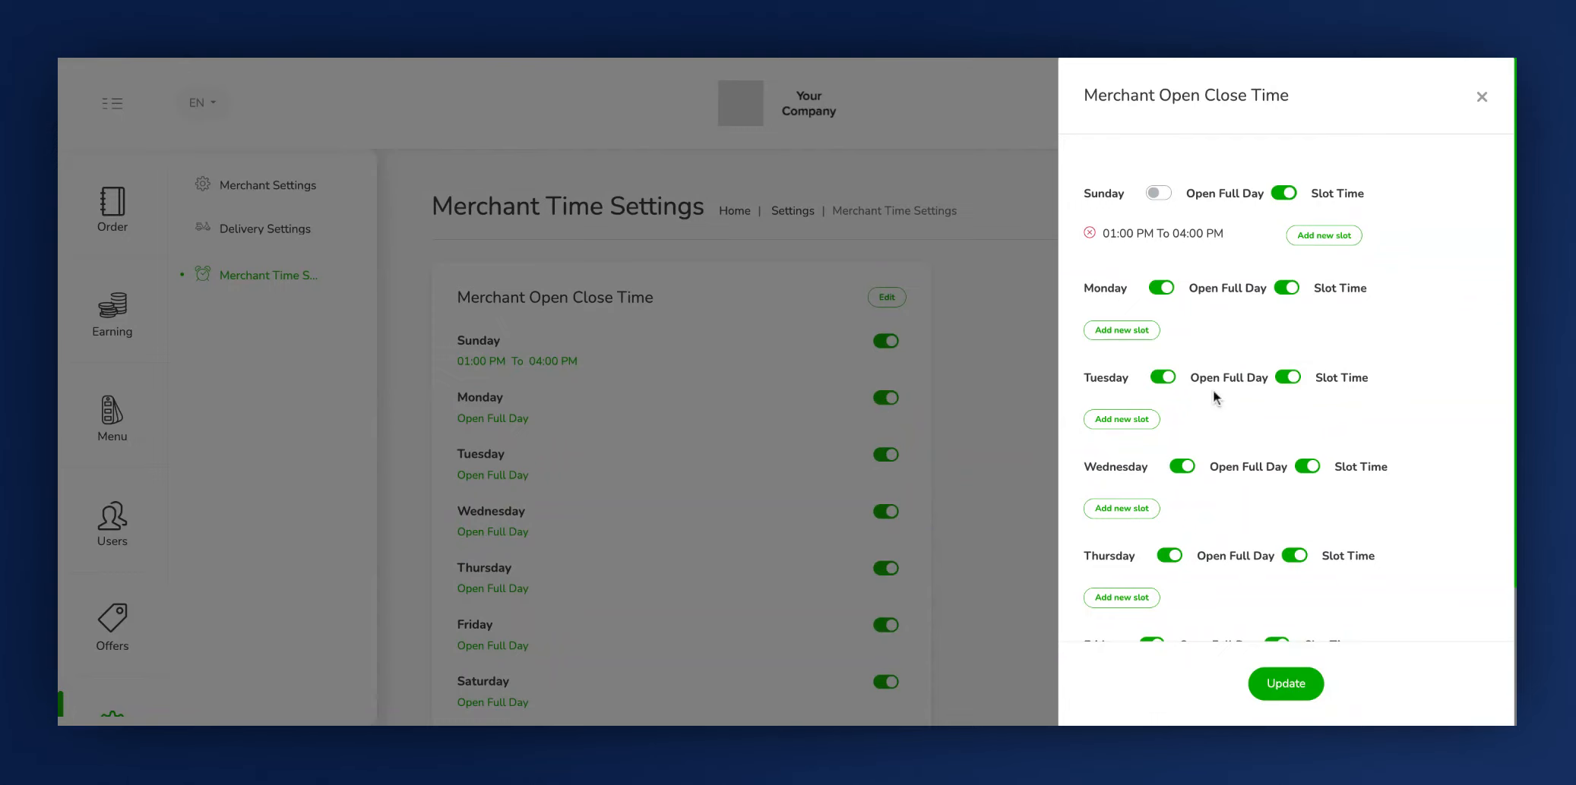
- Update the merchant open and close times and look over the weekly schedule
{"action": "left_click", "coordinate": [1282, 684]}
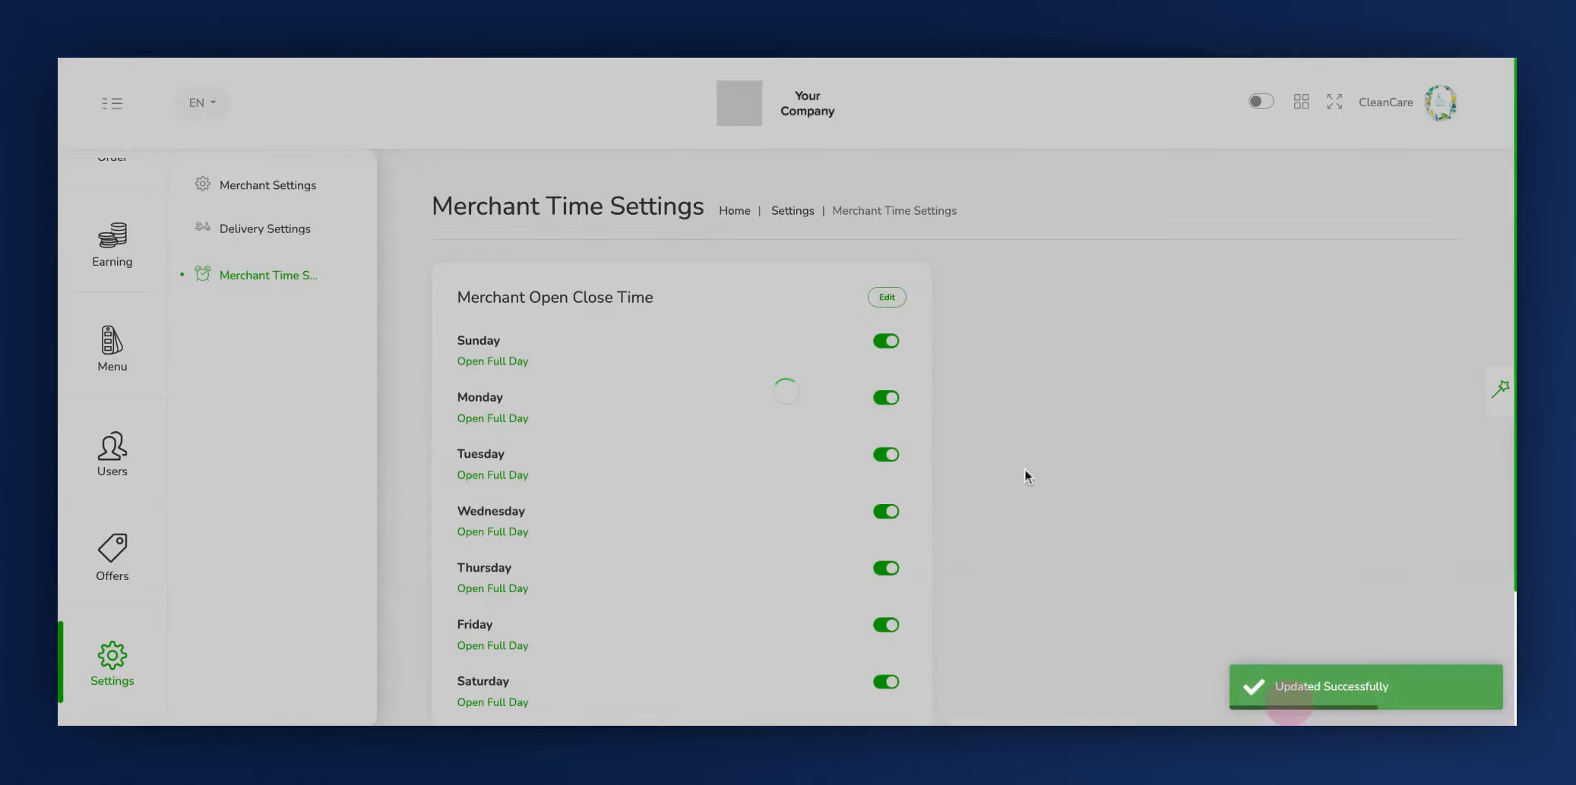
{"action": "scroll", "coordinate": [865, 494], "scroll_direction": "down", "scroll_amount": 2}
{"action": "scroll", "coordinate": [863, 516], "scroll_direction": "up", "scroll_amount": 2}
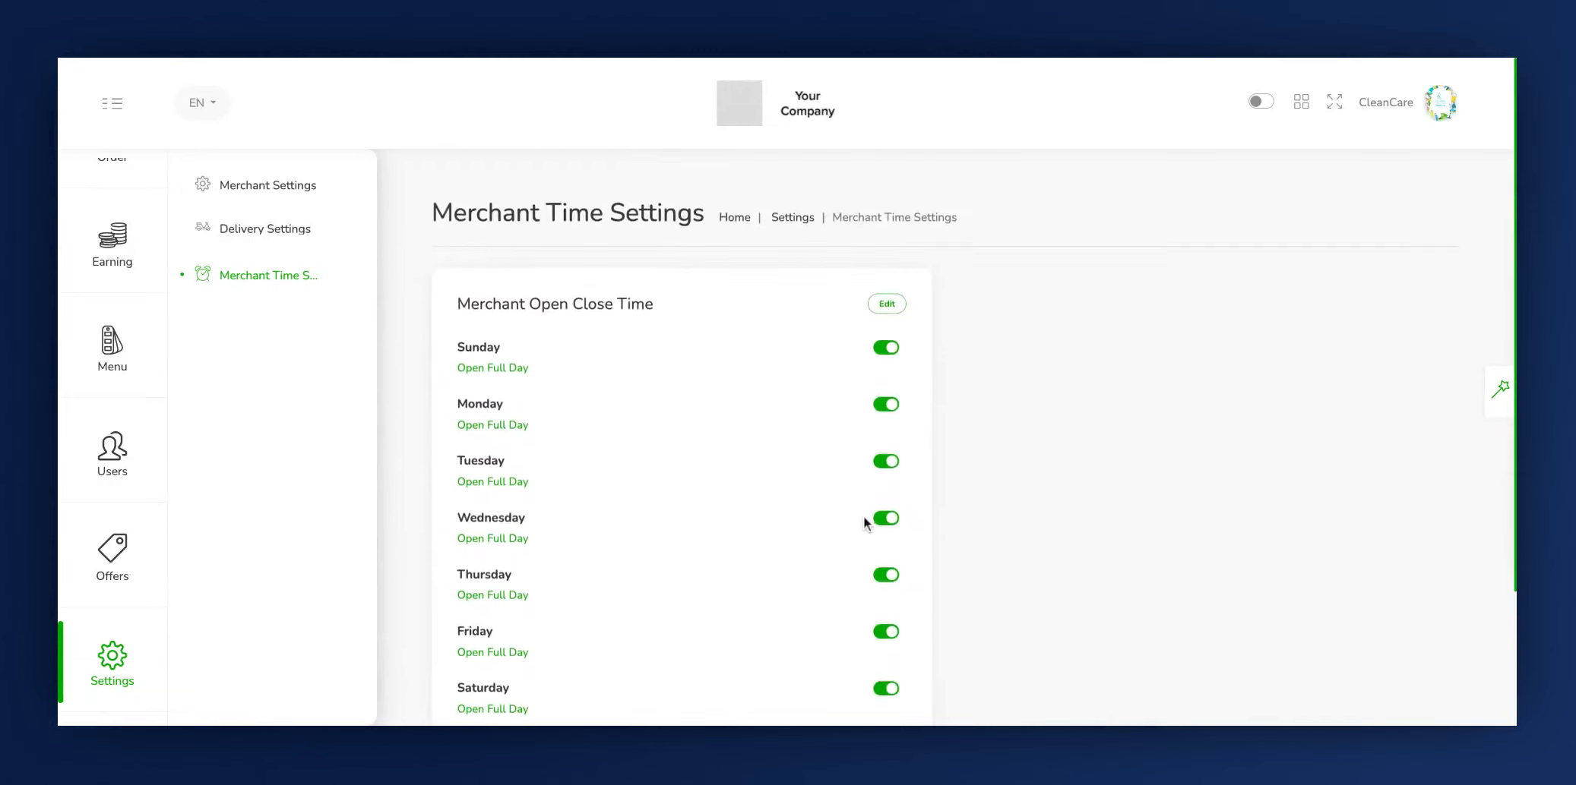
- Review the Merchant Settings, Delivery Settings with its delivery fees, and Merchant Time Settings pages
{"action": "left_click", "coordinate": [293, 196]}
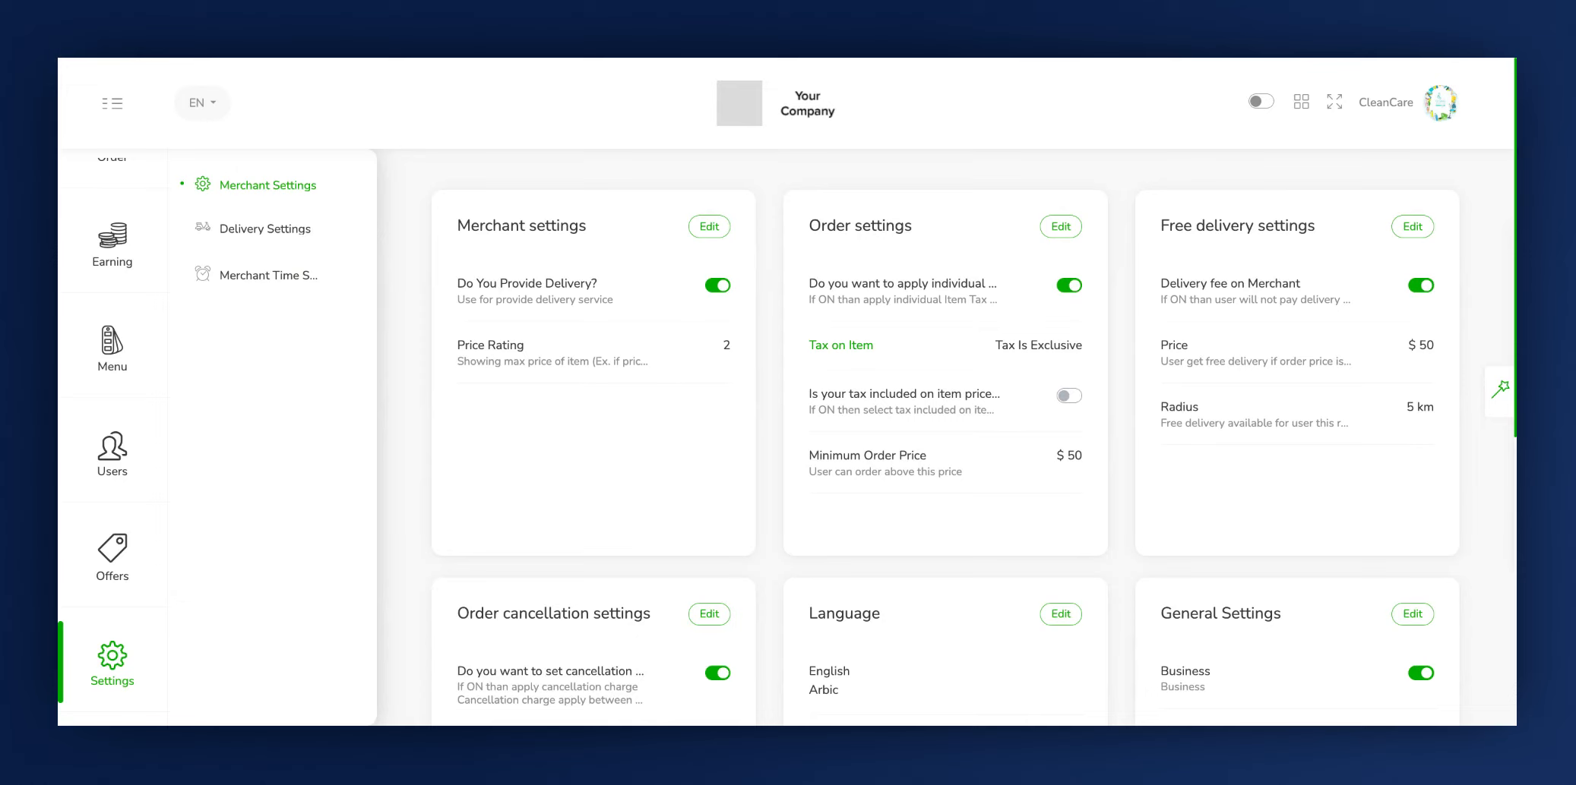
{"action": "left_click", "coordinate": [275, 230]}
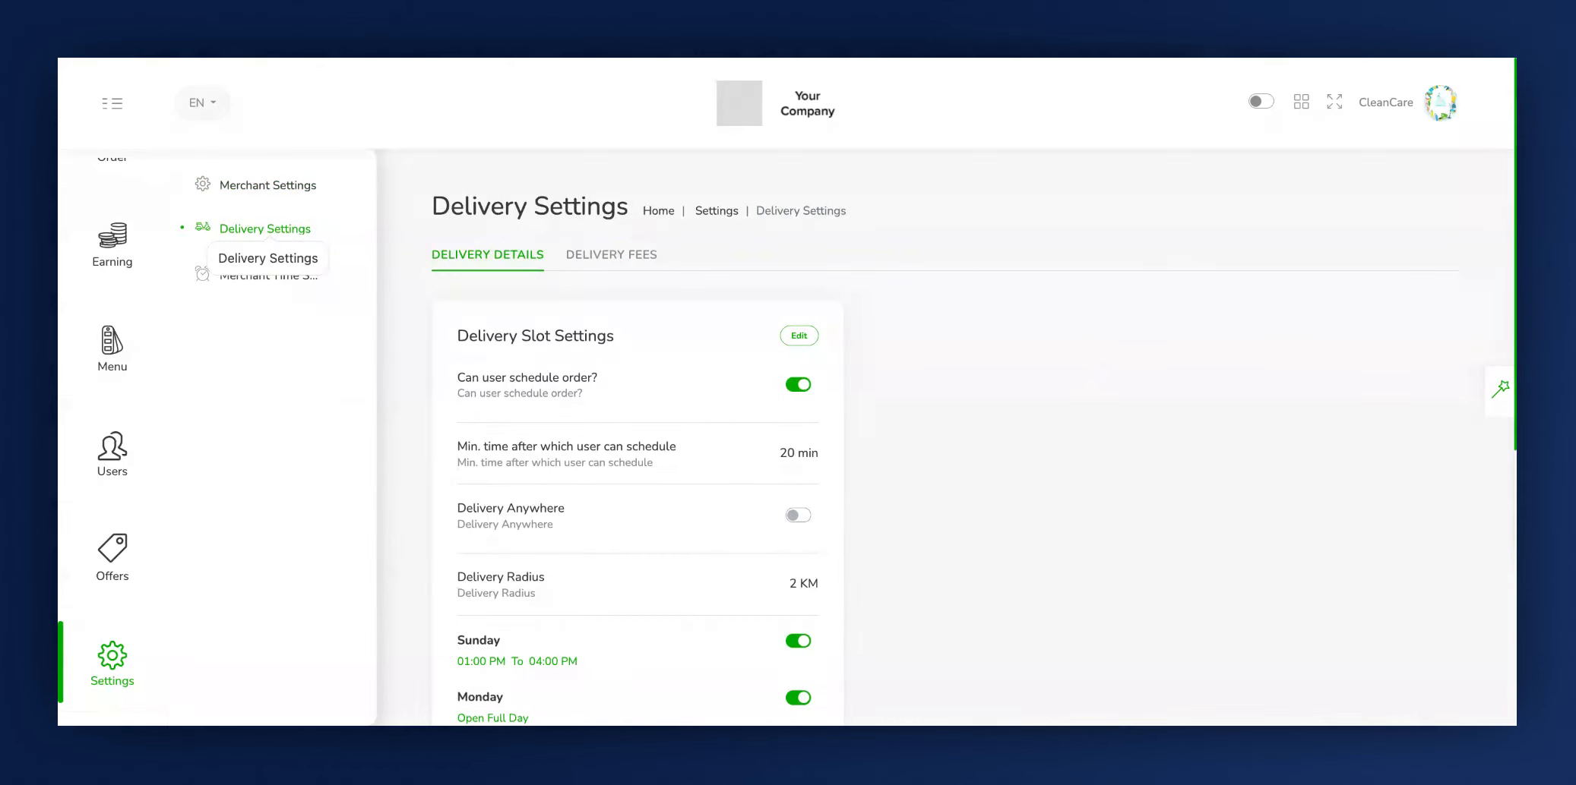
{"action": "left_click", "coordinate": [597, 262]}
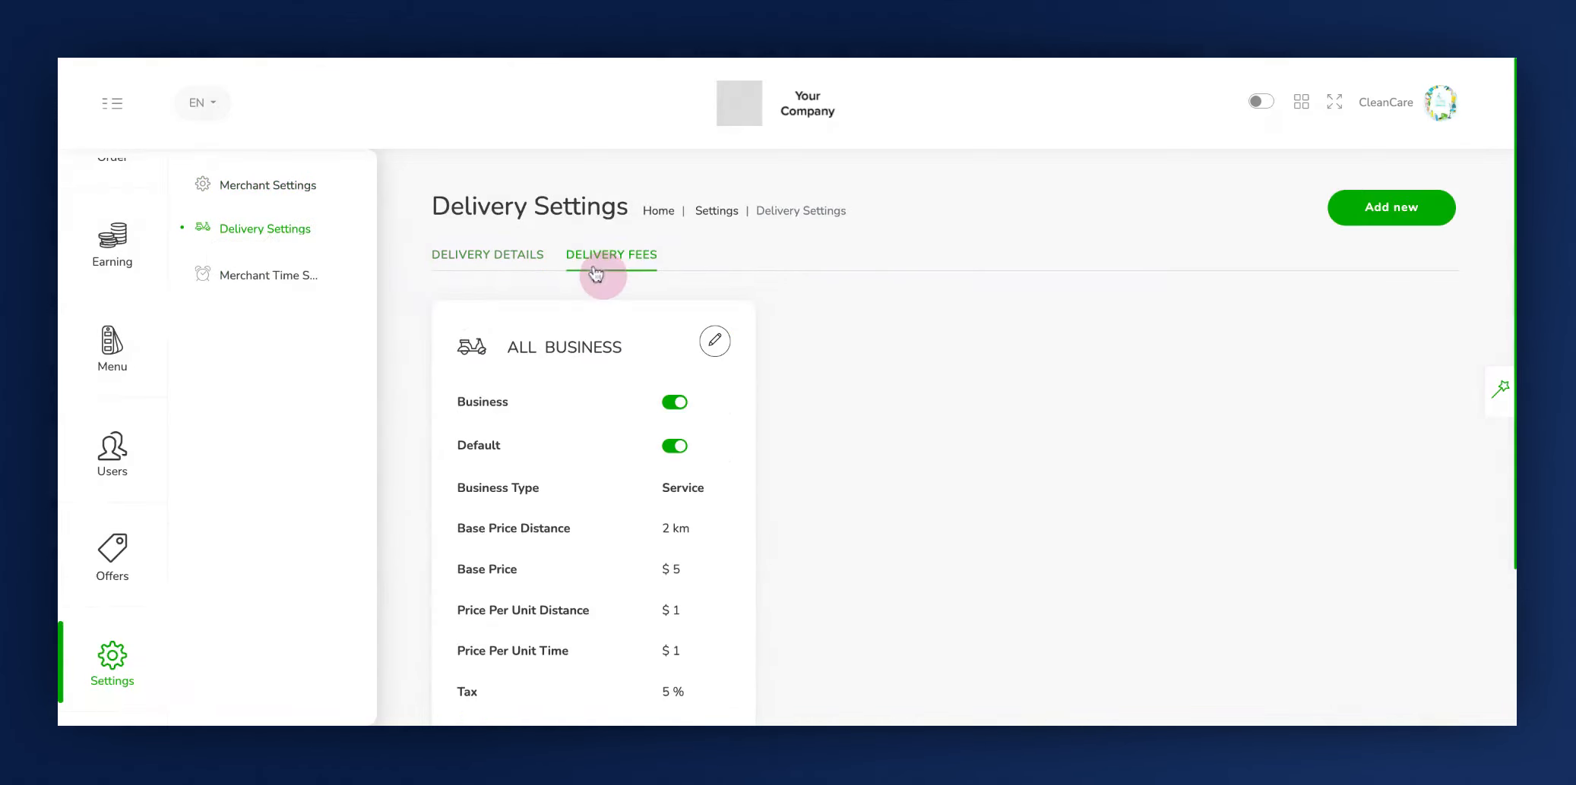
{"action": "left_click", "coordinate": [255, 283]}
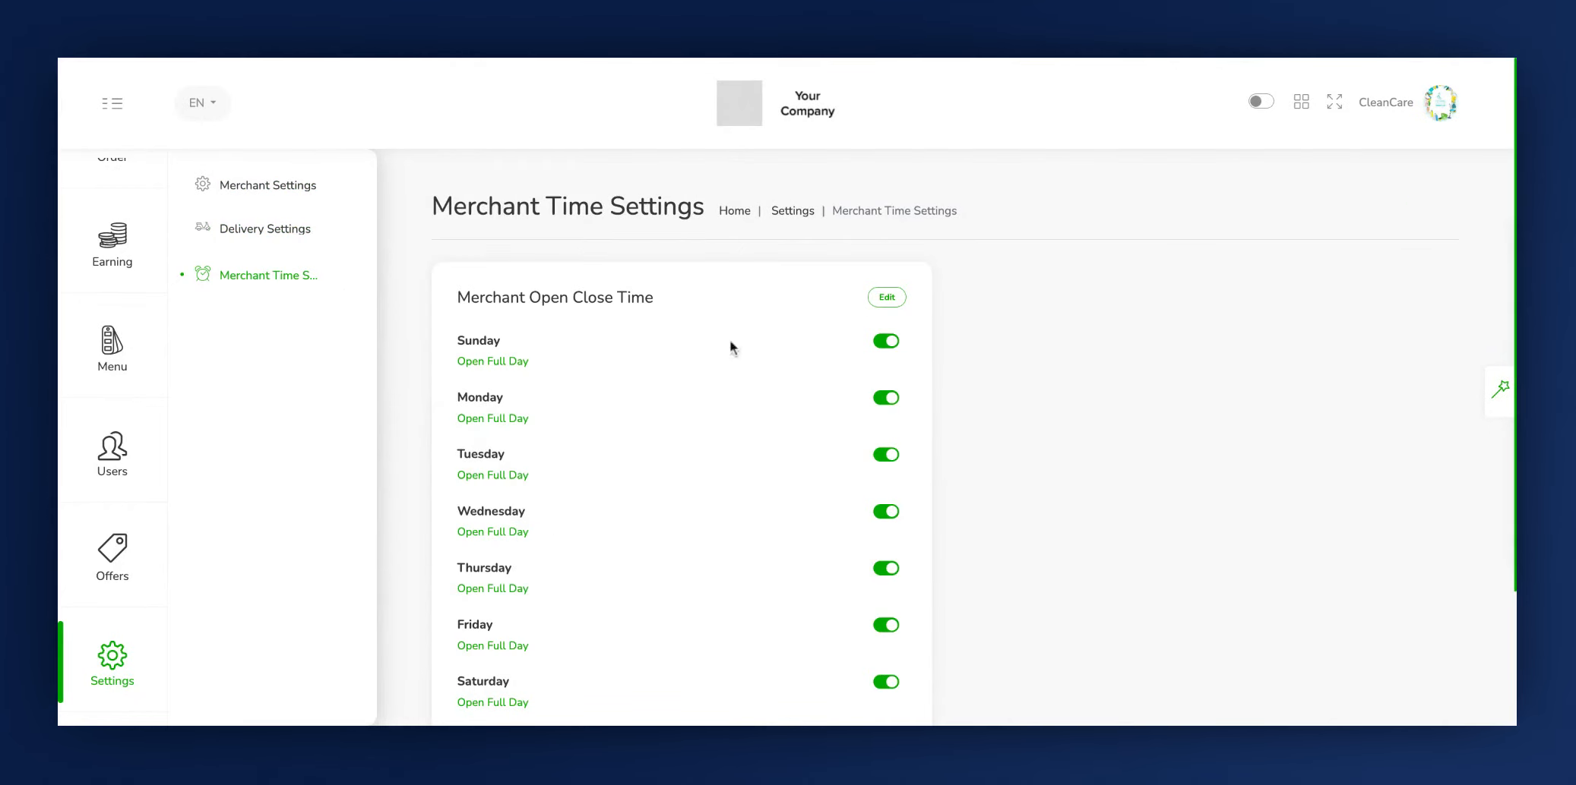